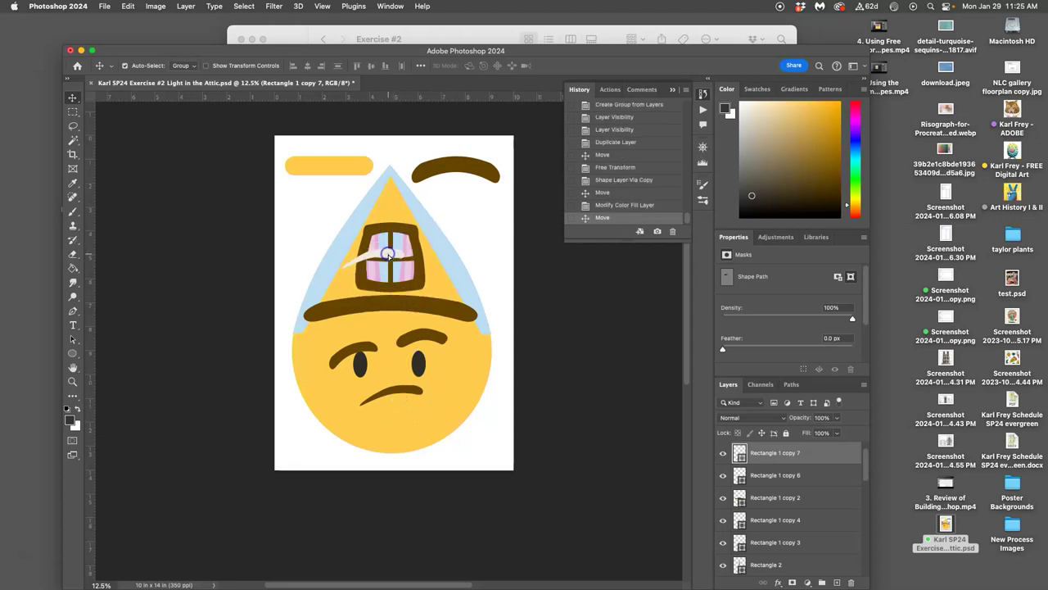
# Scale down the off-white curved highlight and fit it inside the window's upper-left pane.
pyautogui.press('super+equal')
pyautogui.press('super+equal')
pyautogui.press('super+equal')
pyautogui.scroll(5, 404, 294)
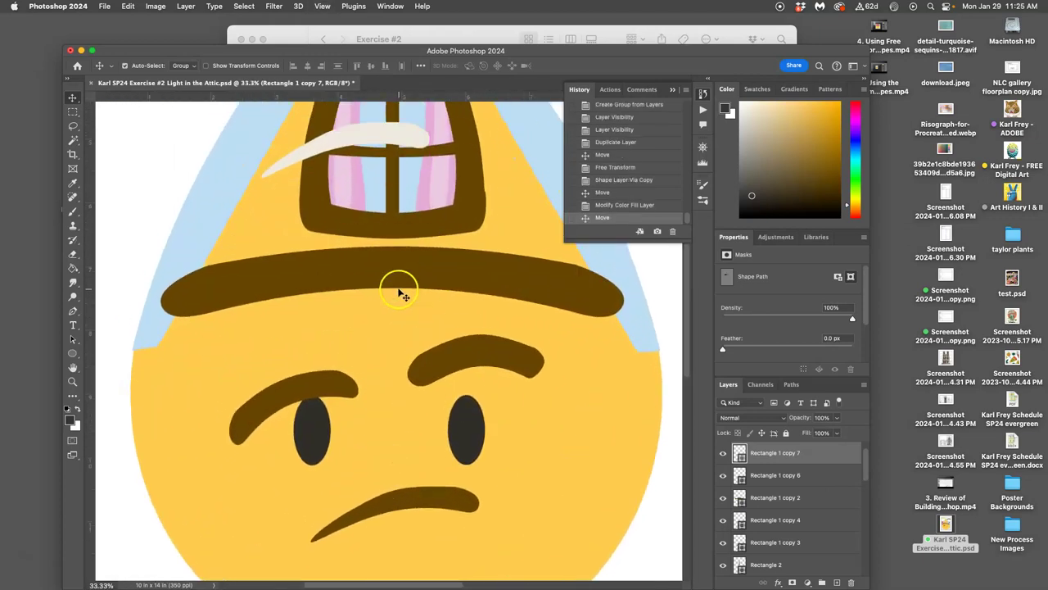
pyautogui.moveTo(416, 342); pyautogui.dragTo(420, 324)
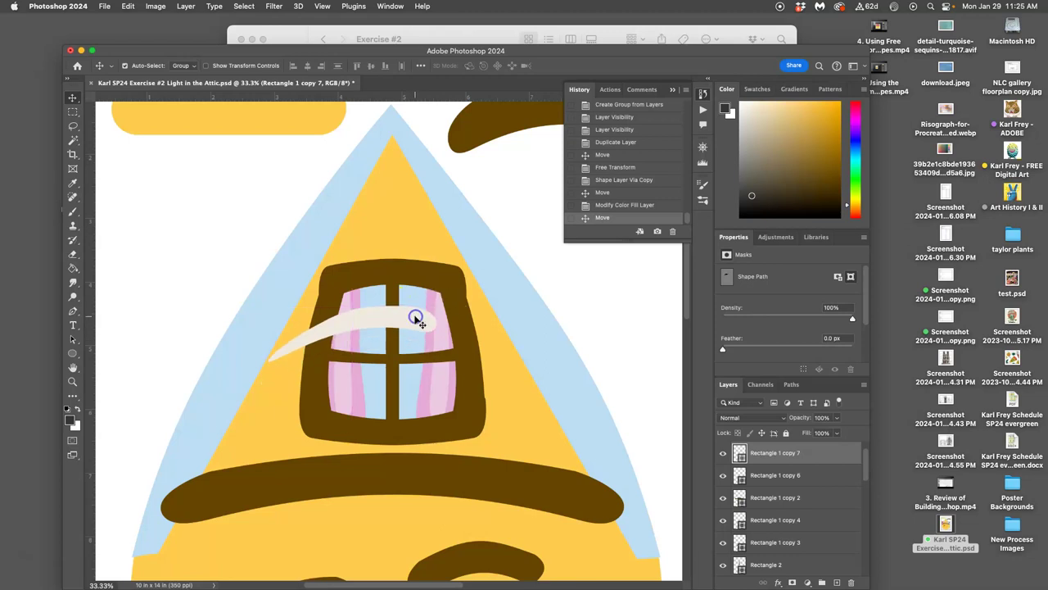
pyautogui.press('super+t')
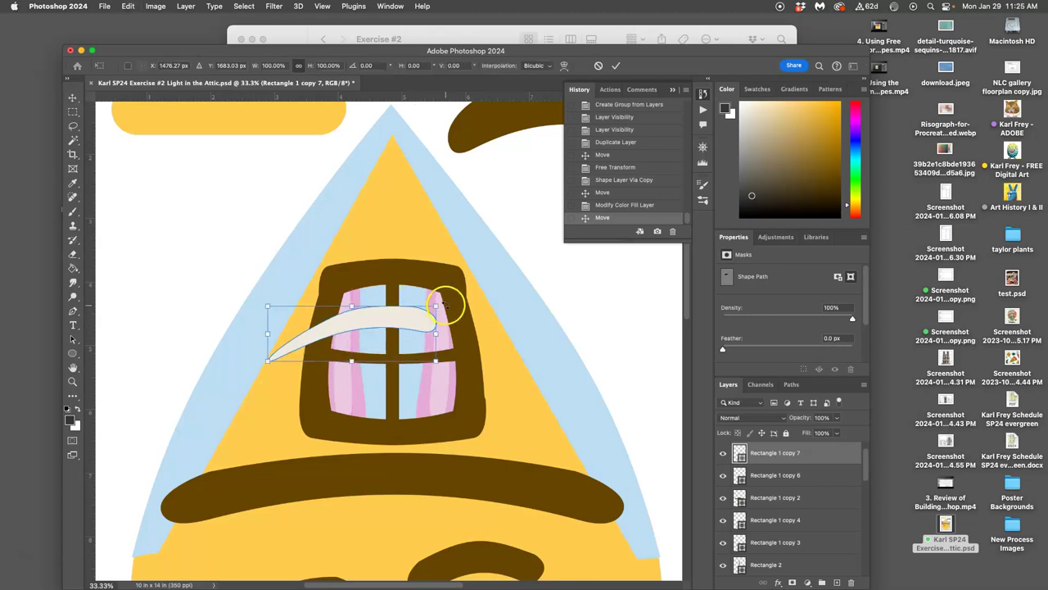
pyautogui.moveTo(437, 305); pyautogui.dragTo(374, 285)
pyautogui.press('Return')
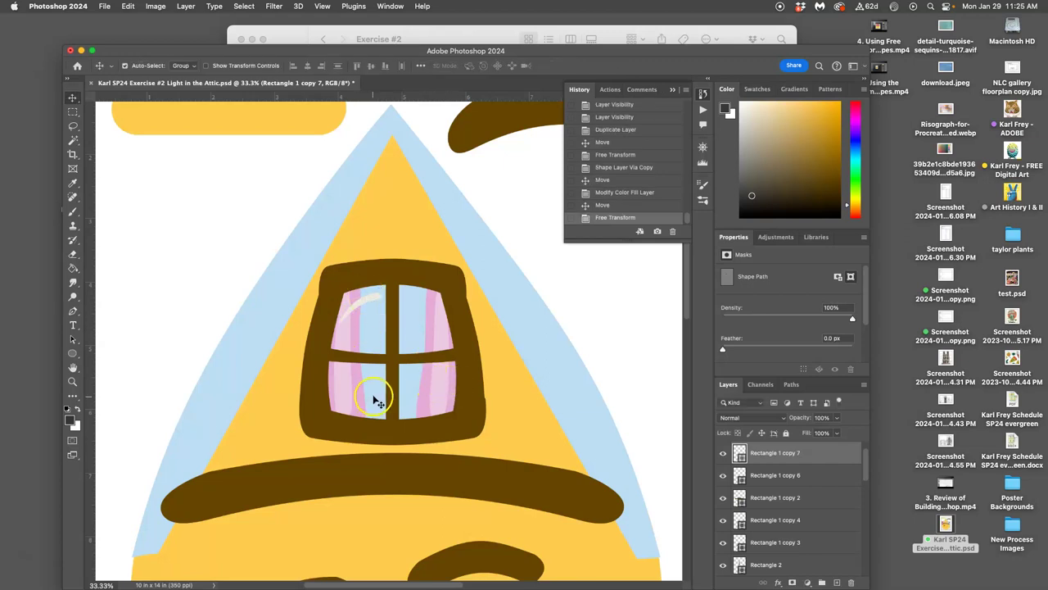
# Duplicate the window highlight and place the copy just below the first one in the same pane.
pyautogui.press('super+j')
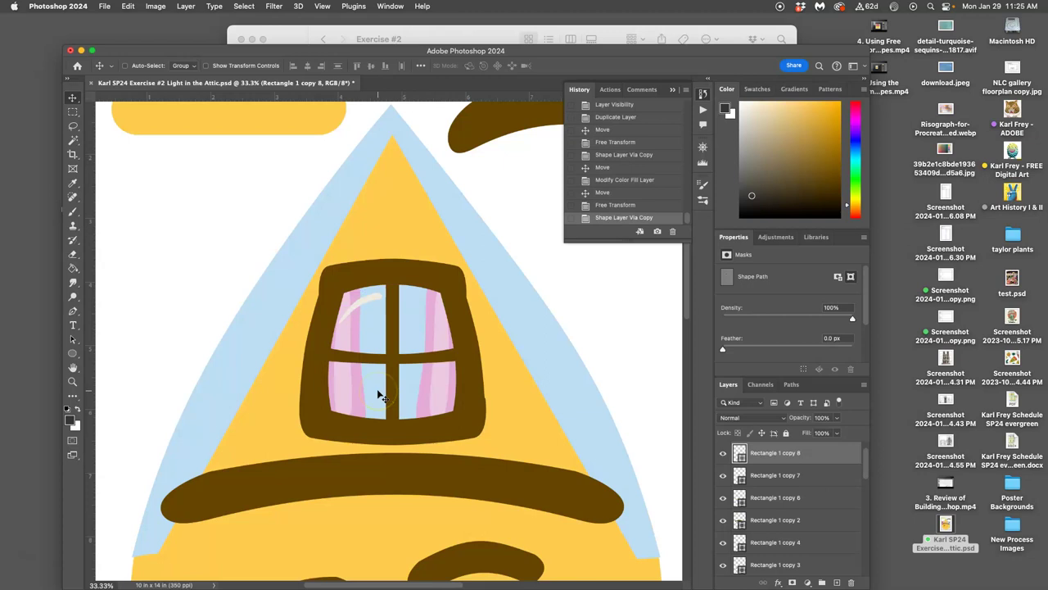
pyautogui.moveTo(358, 310); pyautogui.dragTo(356, 317)
pyautogui.click(529, 361)
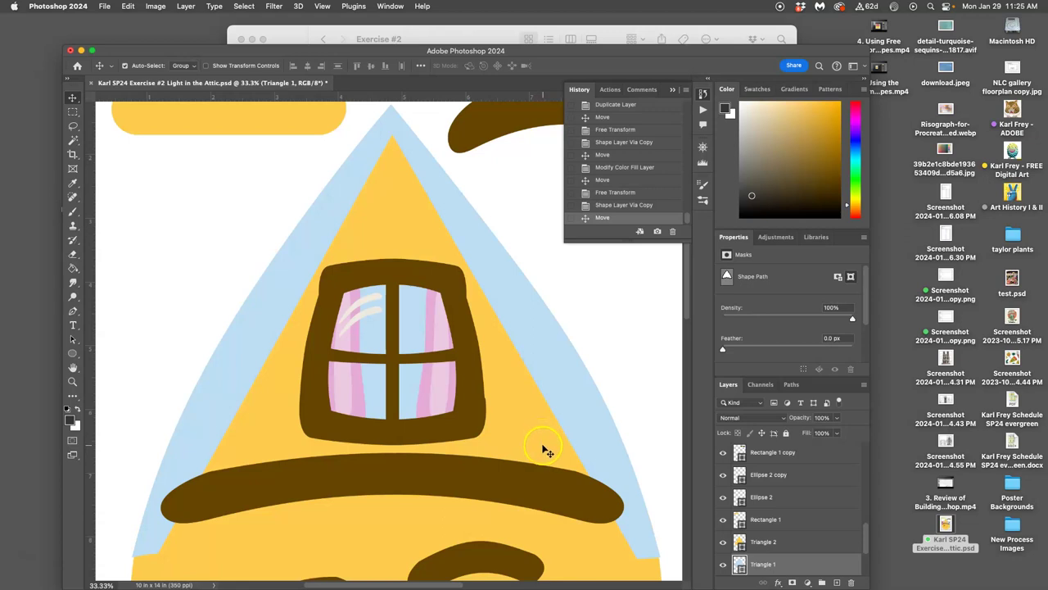
# Transform the window frame's bottom piece to about 99.5% width so its right corner lines up with the side piece.
pyautogui.scroll(-3, 547, 449)
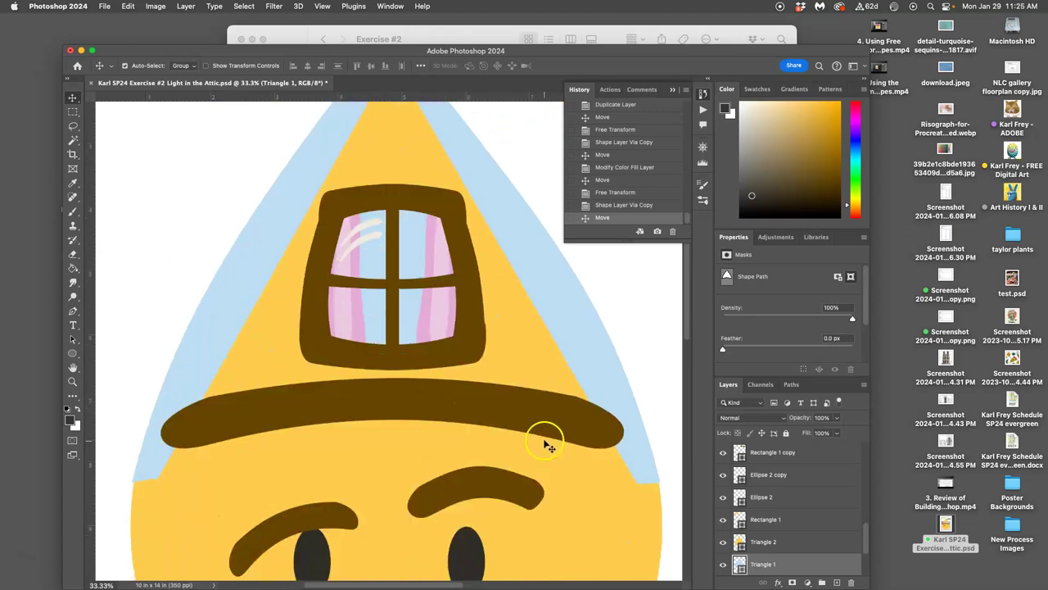
pyautogui.press('super+equal')
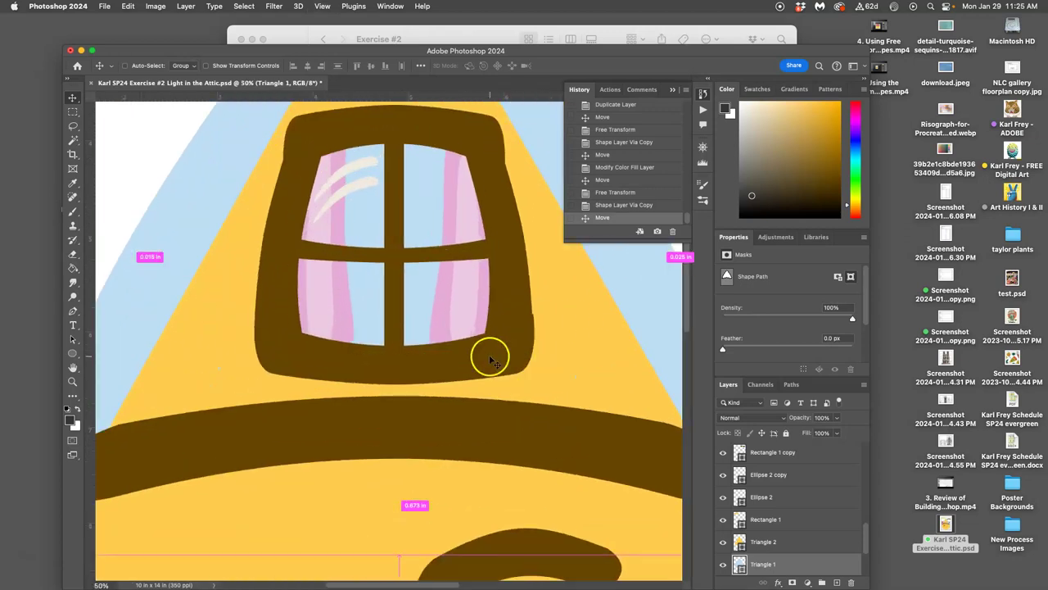
pyautogui.press('super+equal')
pyautogui.press('super+equal')
pyautogui.hscroll(3, 524, 342)
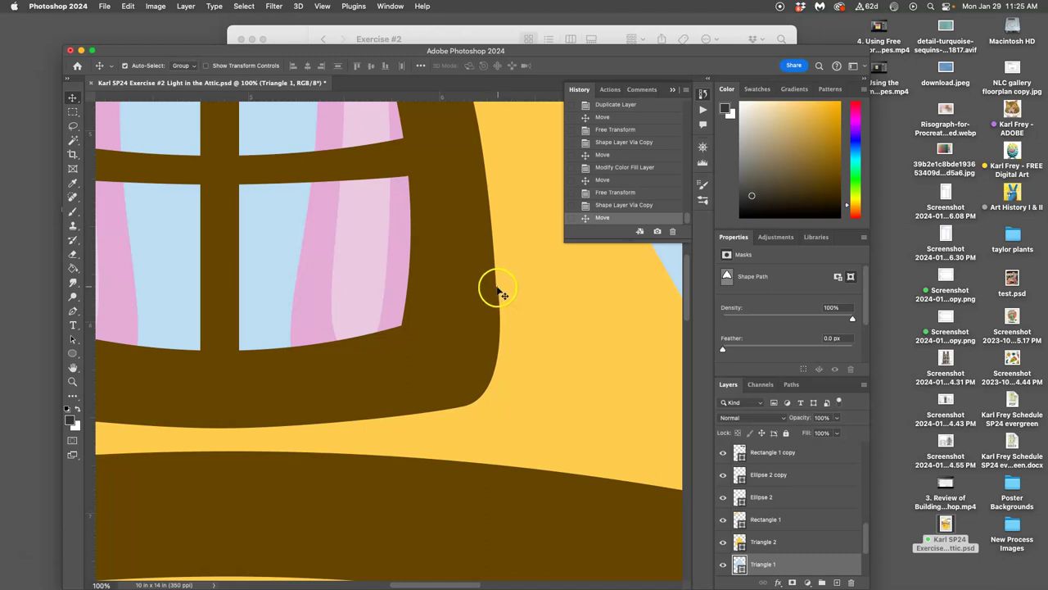
pyautogui.click(491, 309)
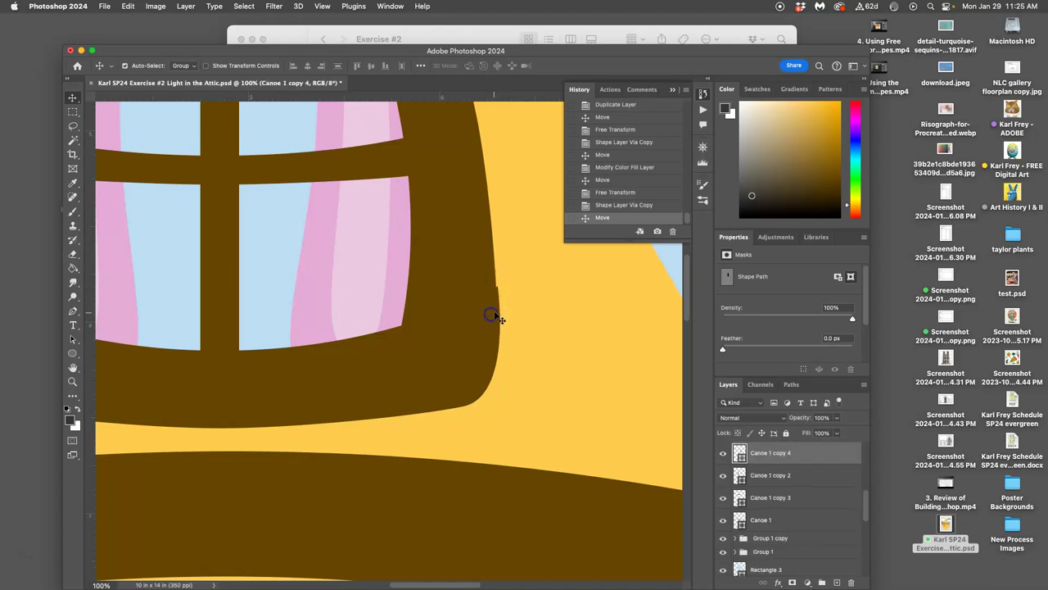
pyautogui.click(497, 305)
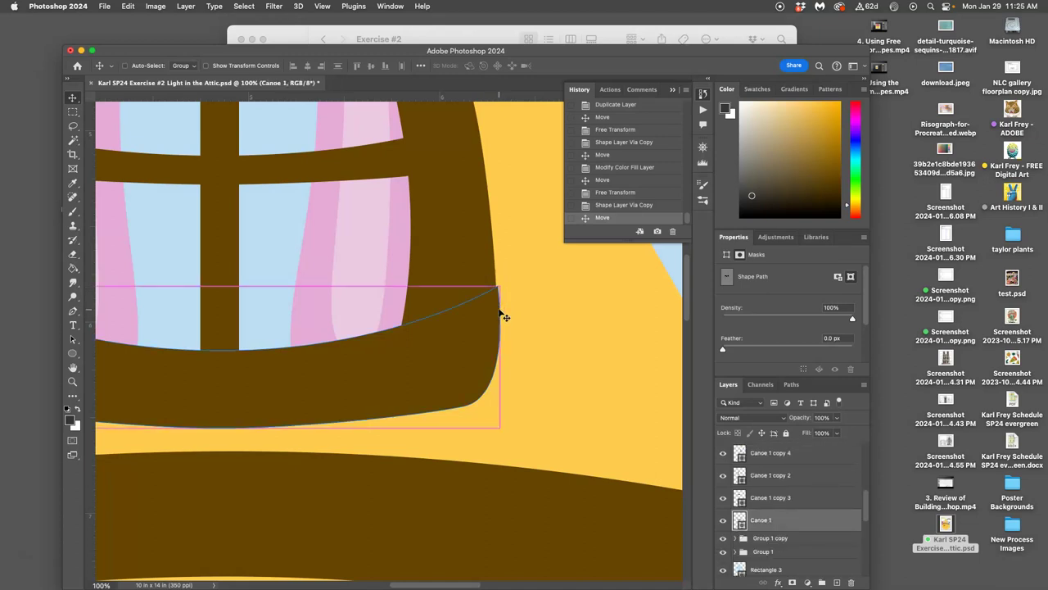
pyautogui.press('super+t')
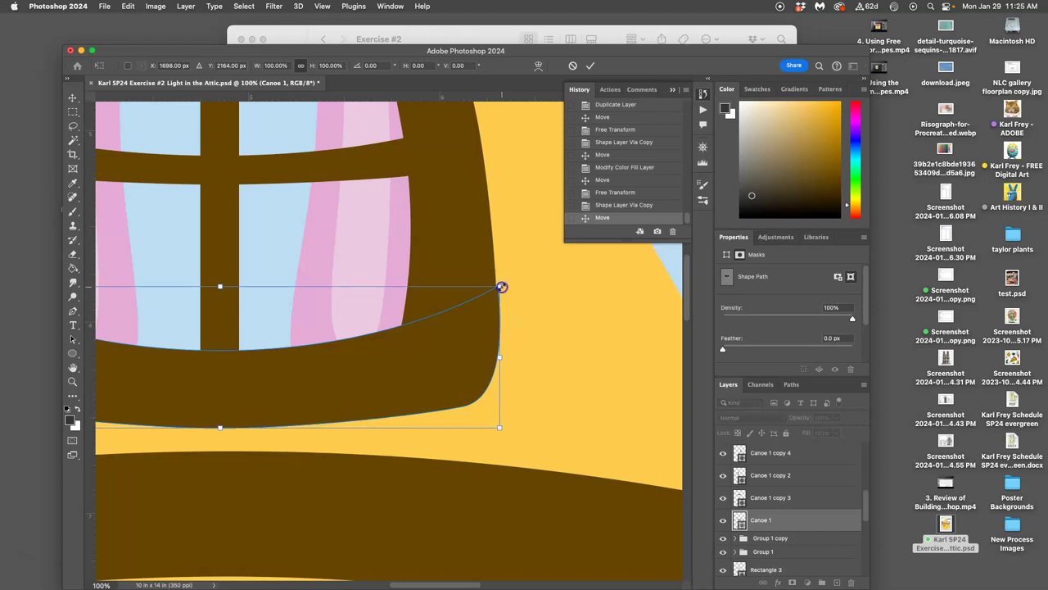
pyautogui.moveTo(500, 286); pyautogui.dragTo(497, 286)
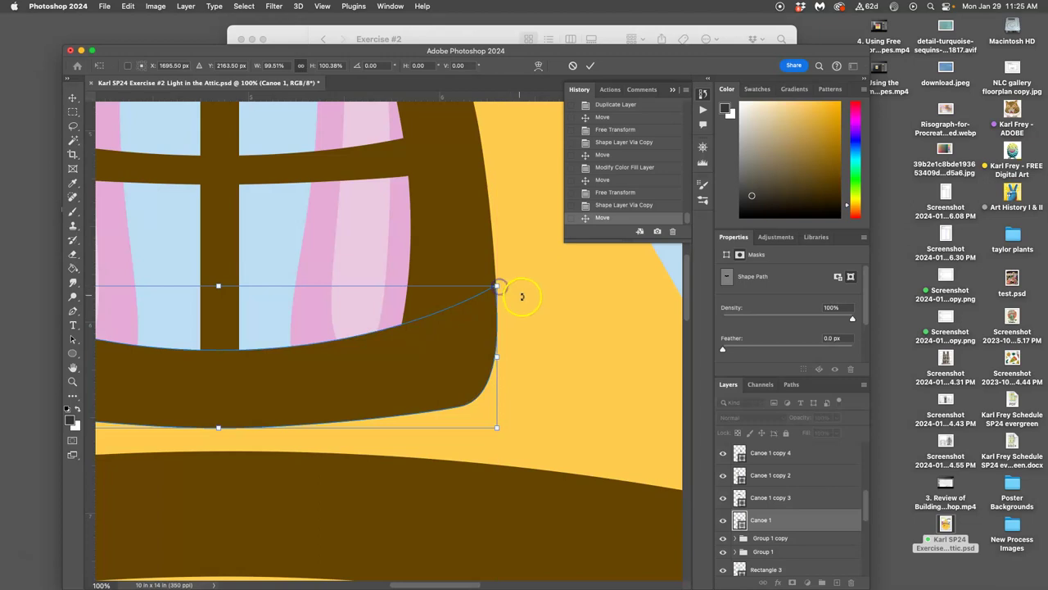
pyautogui.click(526, 319)
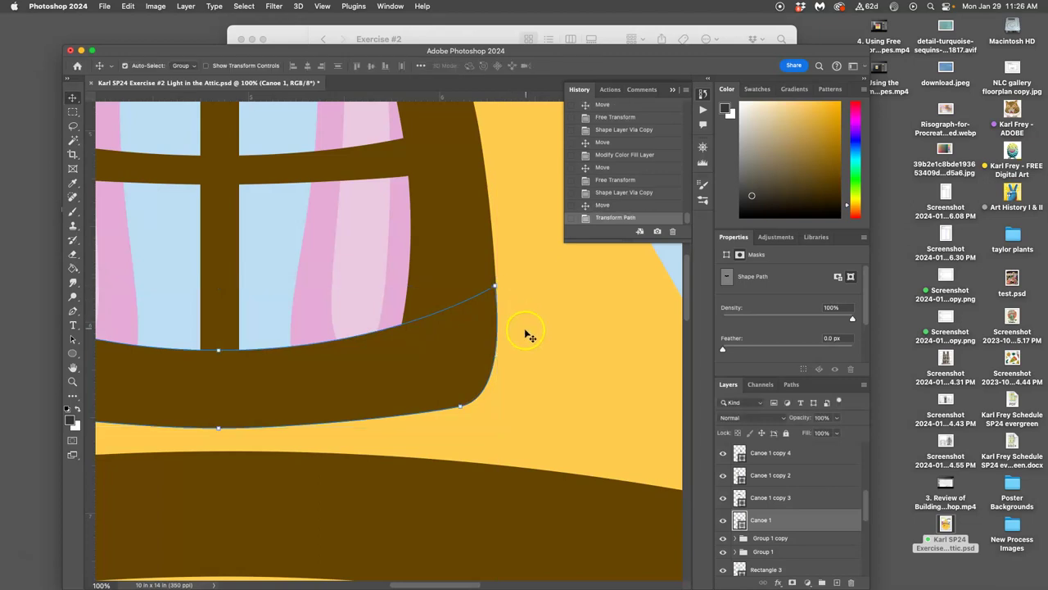
pyautogui.click(527, 329)
# Examine the window frame's corners, panes and curtains up close, and check the whole illustration.
pyautogui.hscroll(-5, 413, 384)
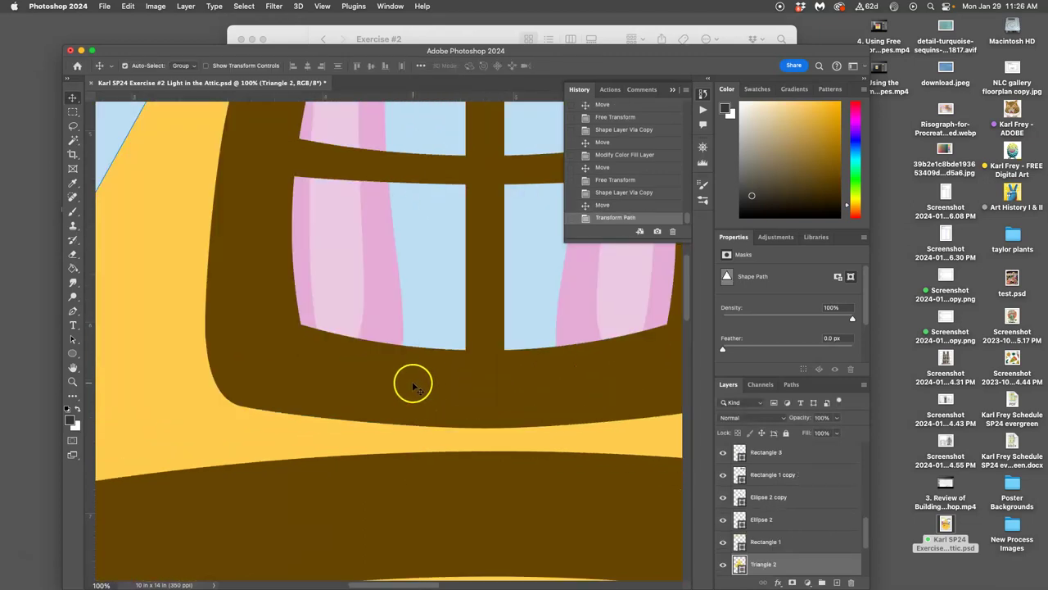
pyautogui.scroll(5, 414, 383)
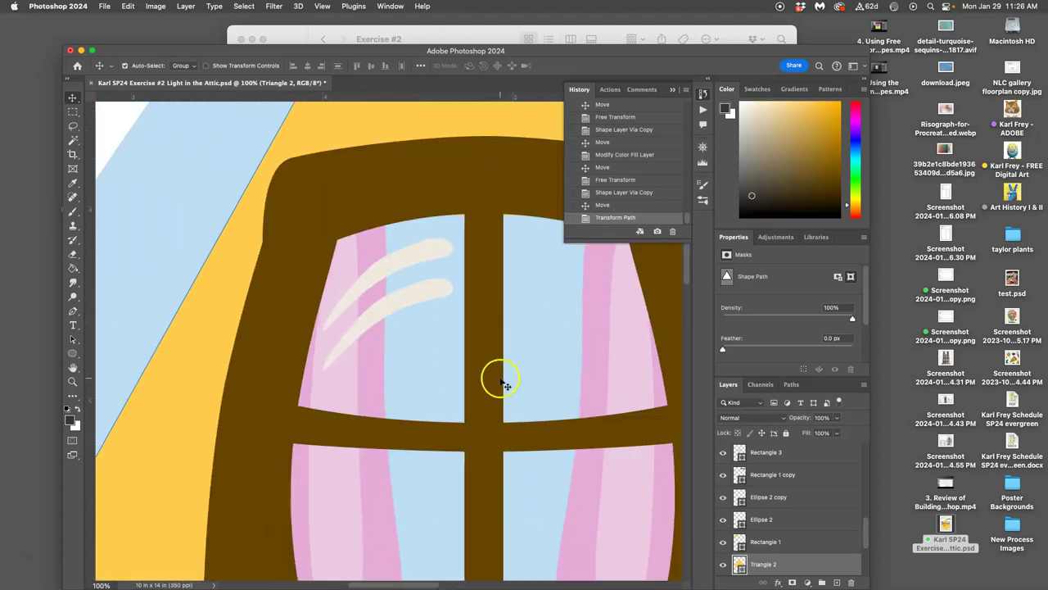
pyautogui.hscroll(4, 506, 383)
pyautogui.hscroll(-2, 503, 382)
pyautogui.scroll(-1, 503, 381)
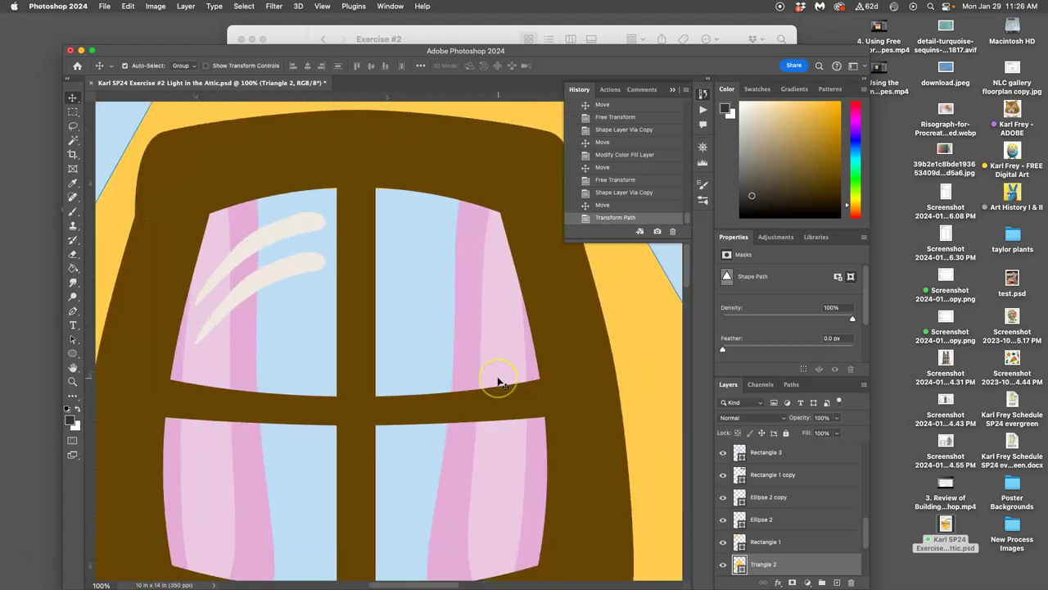
pyautogui.scroll(-2, 498, 381)
pyautogui.moveTo(500, 382); pyautogui.dragTo(502, 385)
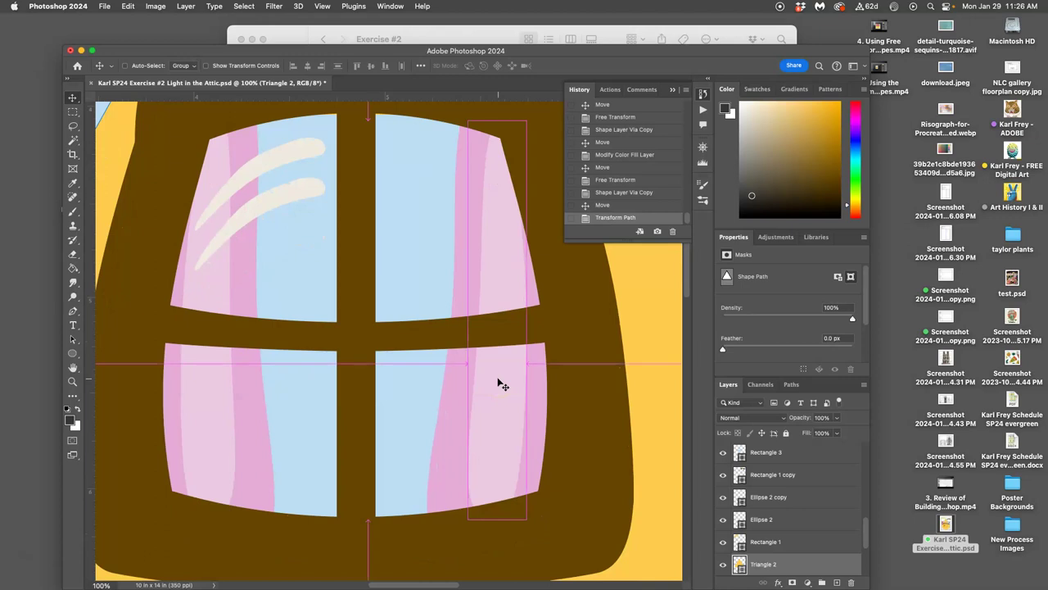
pyautogui.scroll(-8, 502, 385)
pyautogui.scroll(2, 510, 386)
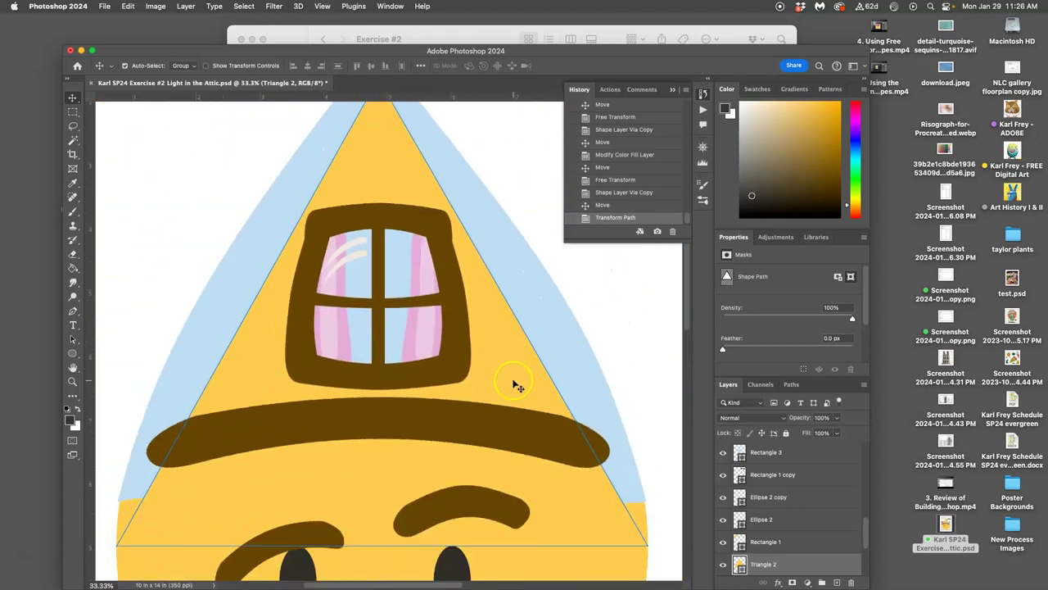
pyautogui.scroll(-1, 516, 385)
pyautogui.scroll(-2, 518, 383)
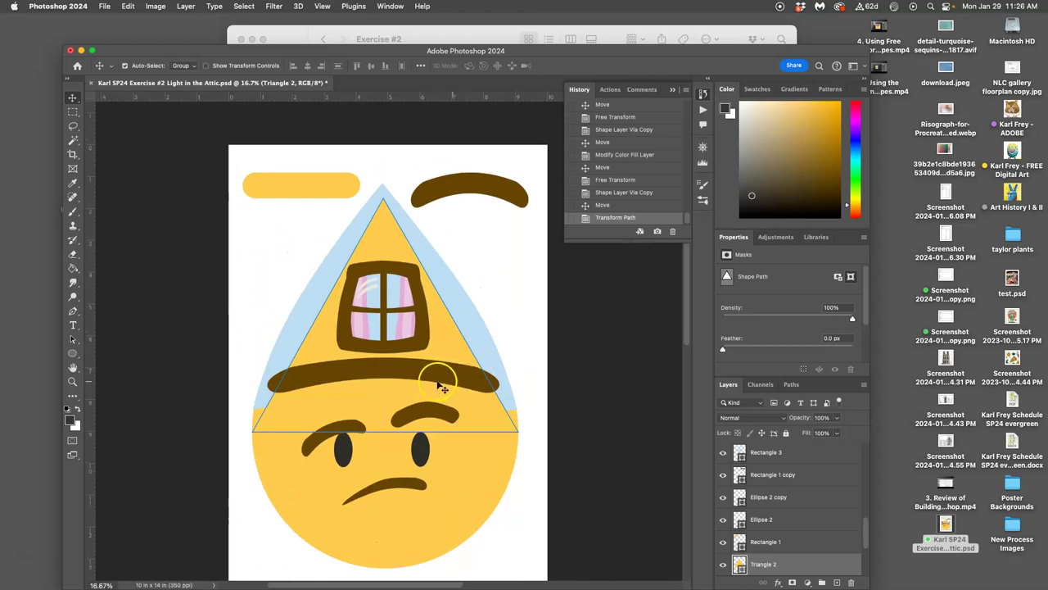
# Duplicate the brown hat brim, shift the copy slightly down and narrow it to about 86% width.
pyautogui.click(373, 373)
pyautogui.hotkey('ctrl', 'j')
pyautogui.moveTo(378, 374); pyautogui.dragTo(378, 380)
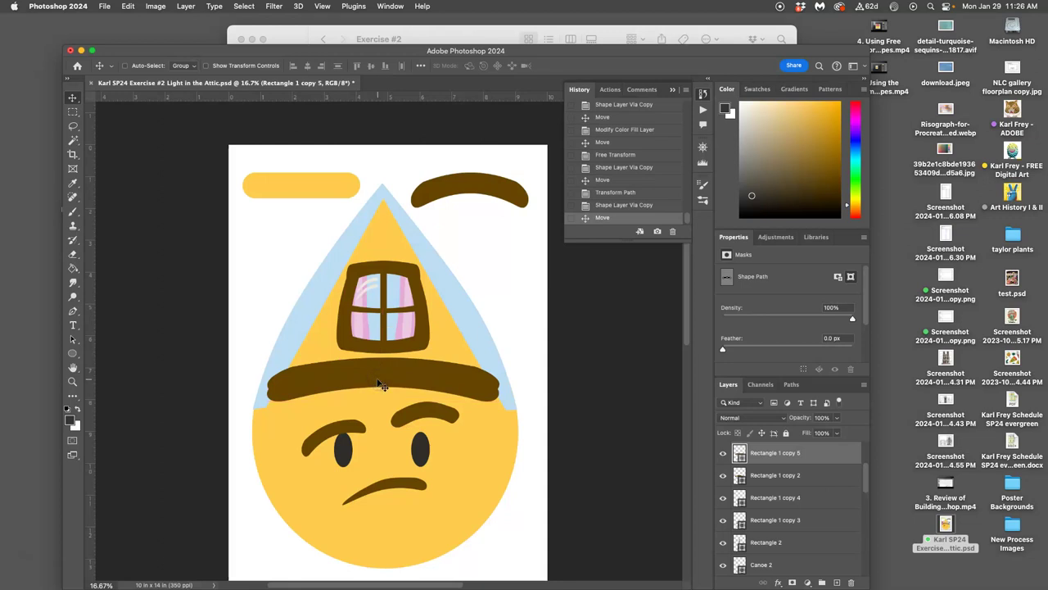
pyautogui.hotkey('ctrl', 't')
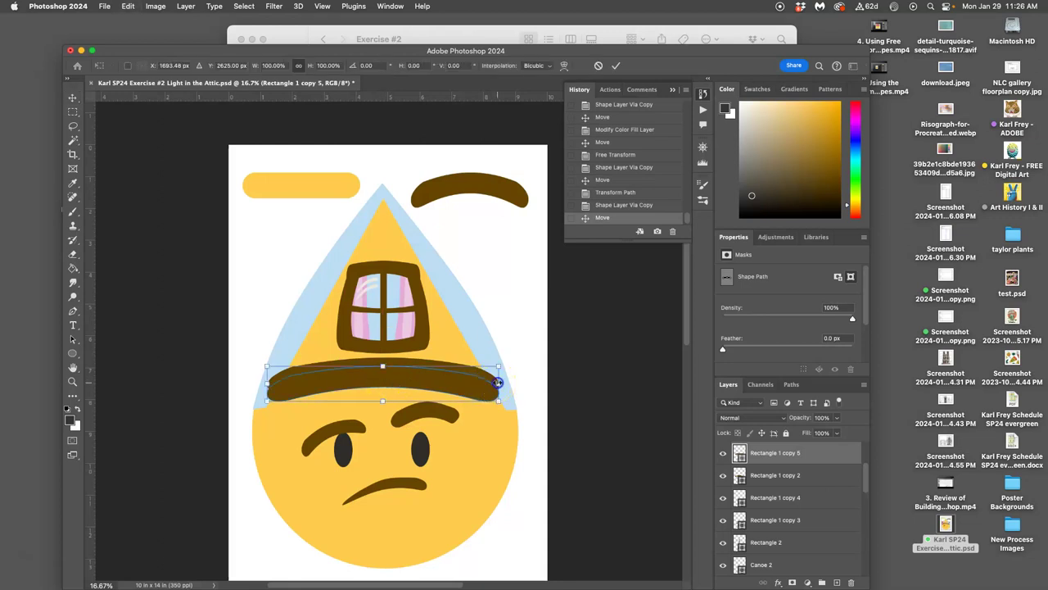
pyautogui.moveTo(497, 383); pyautogui.dragTo(480, 383)
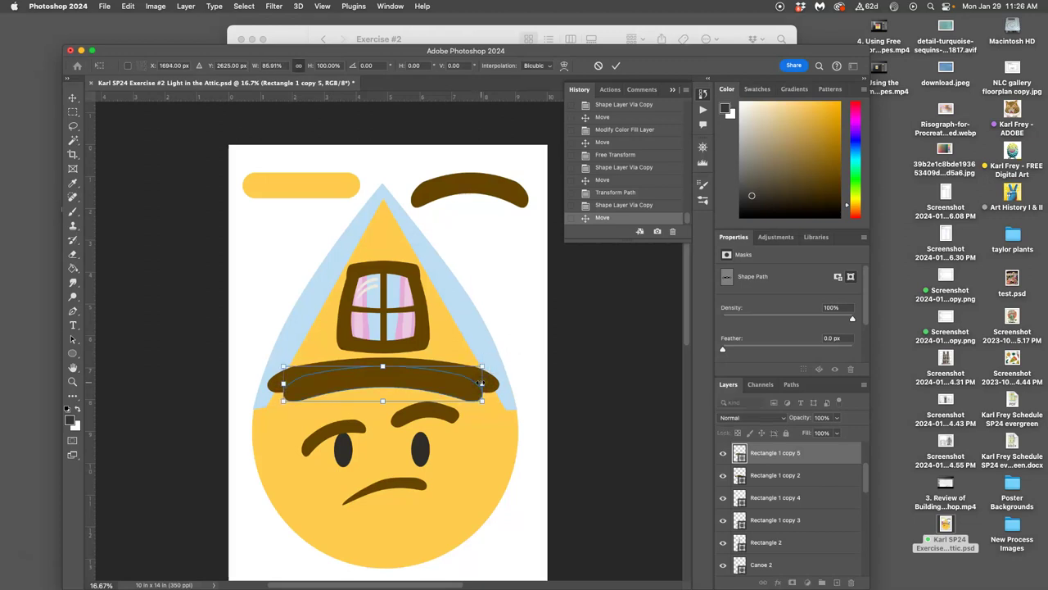
pyautogui.press('Return')
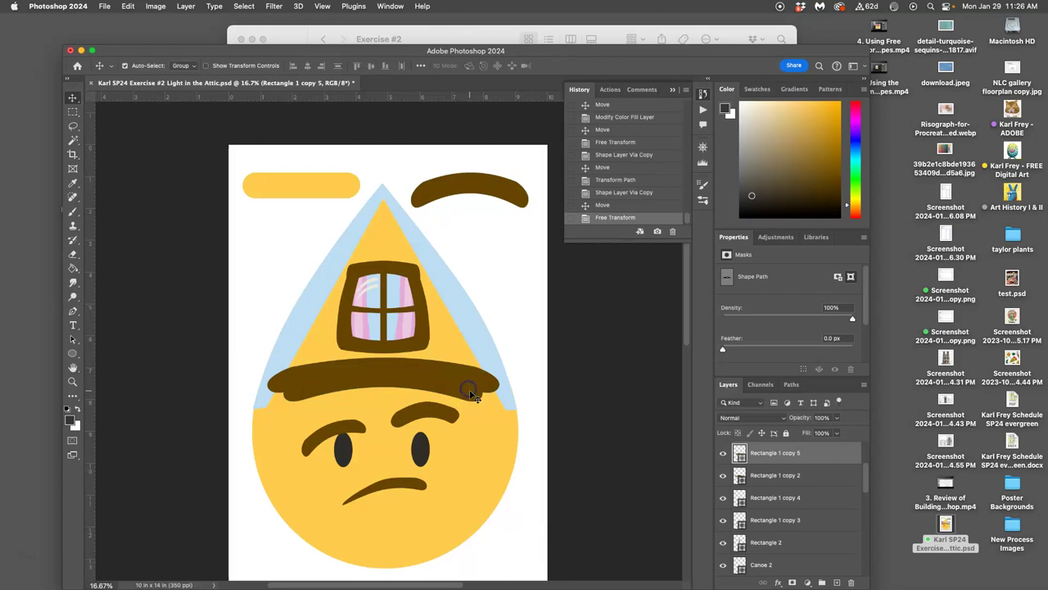
# Recolor the narrowed brim copy to dark brown #3c2e14.
pyautogui.doubleClick(739, 453)
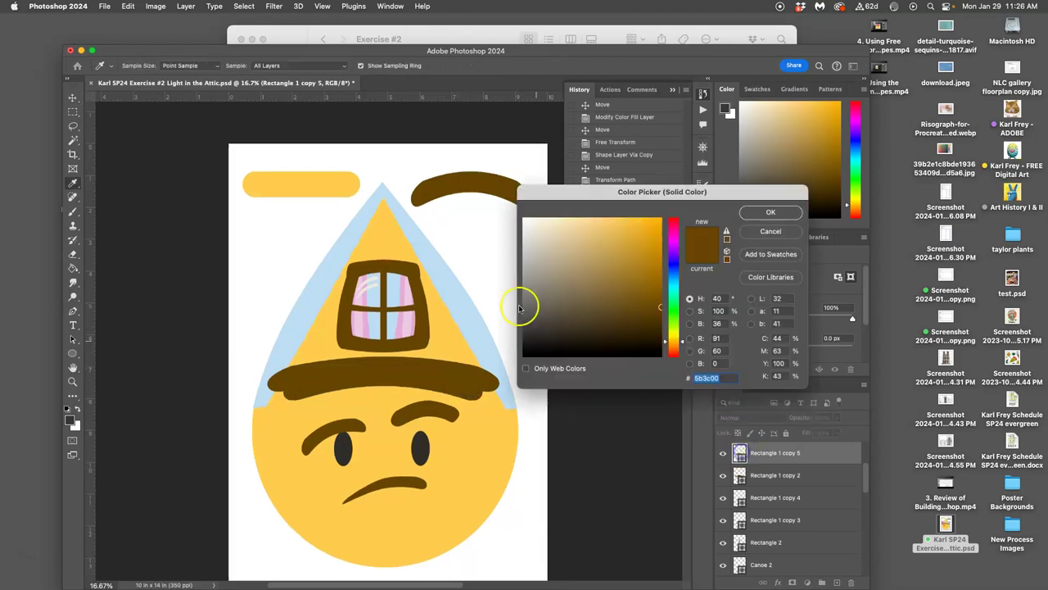
pyautogui.moveTo(643, 298); pyautogui.dragTo(616, 324)
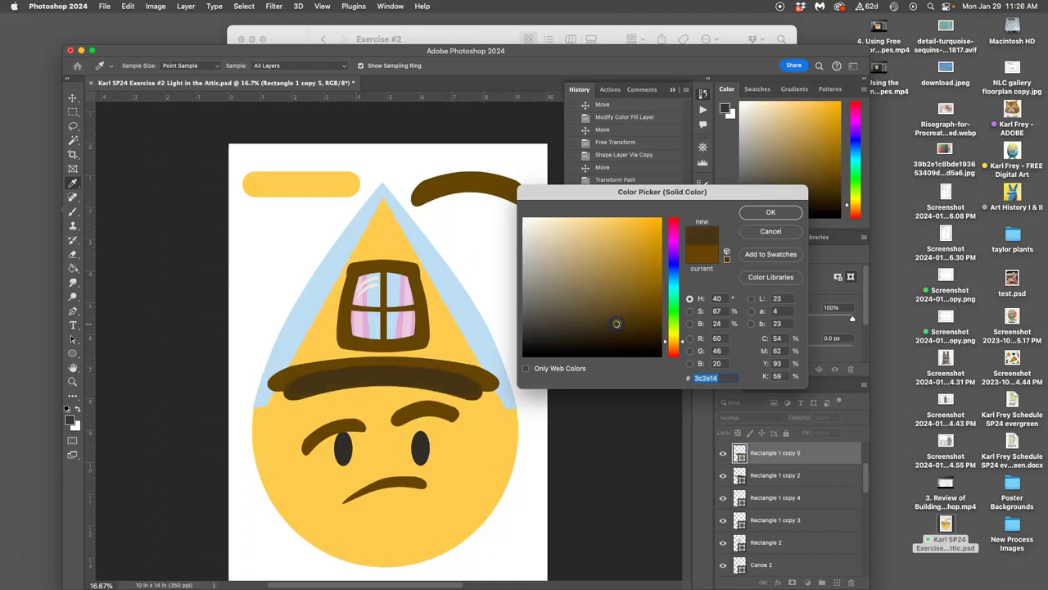
pyautogui.click(762, 210)
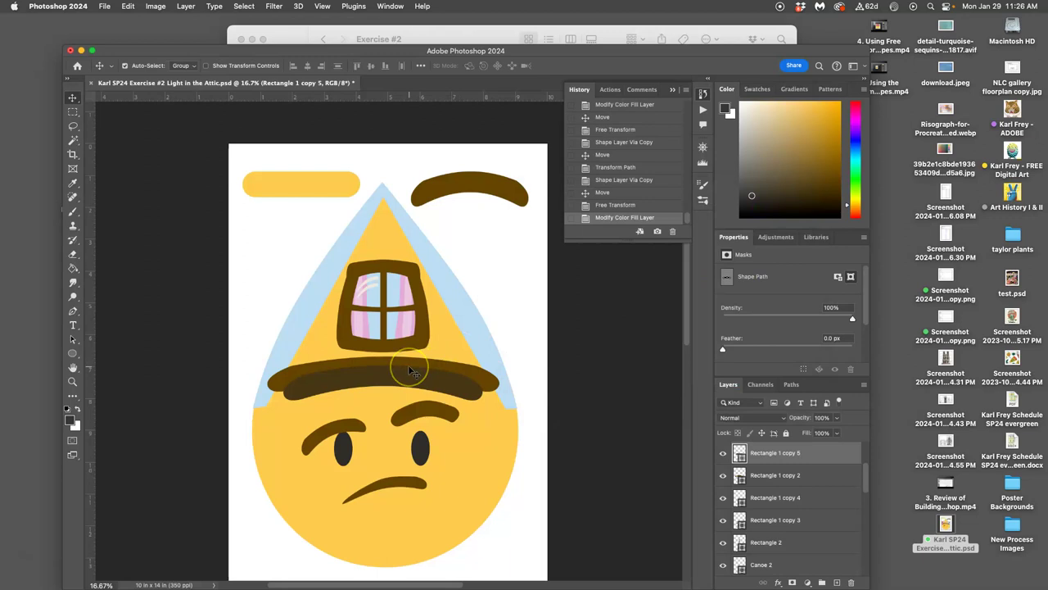
# Send the dark brown brim copy directly behind the original brim in the layer order.
pyautogui.press('alt')
pyautogui.press('super+bracketleft')
pyautogui.press('super+bracketleft')
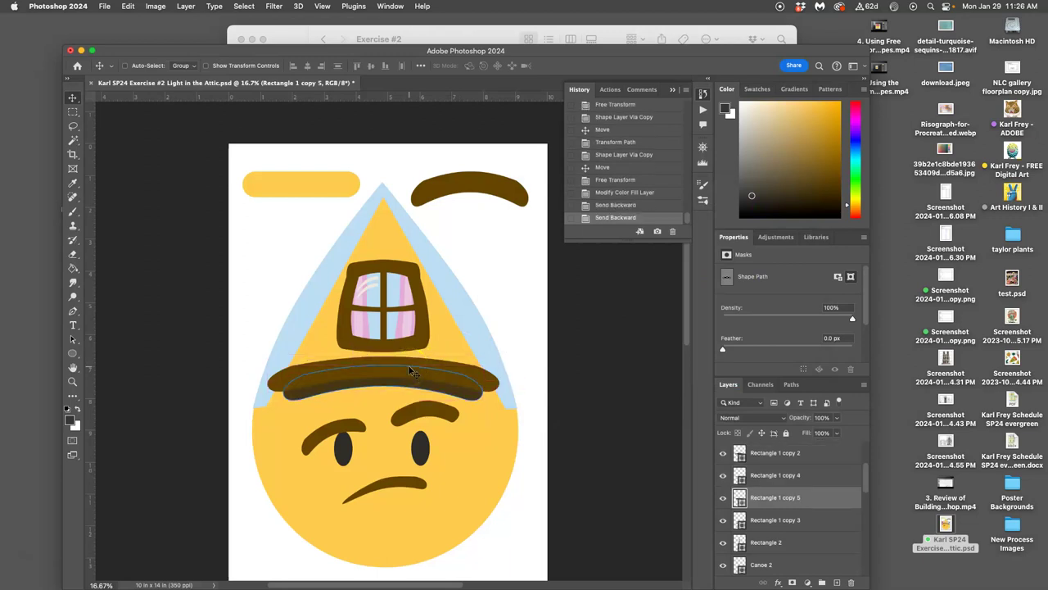
pyautogui.press('super+bracketright')
pyautogui.click(513, 345)
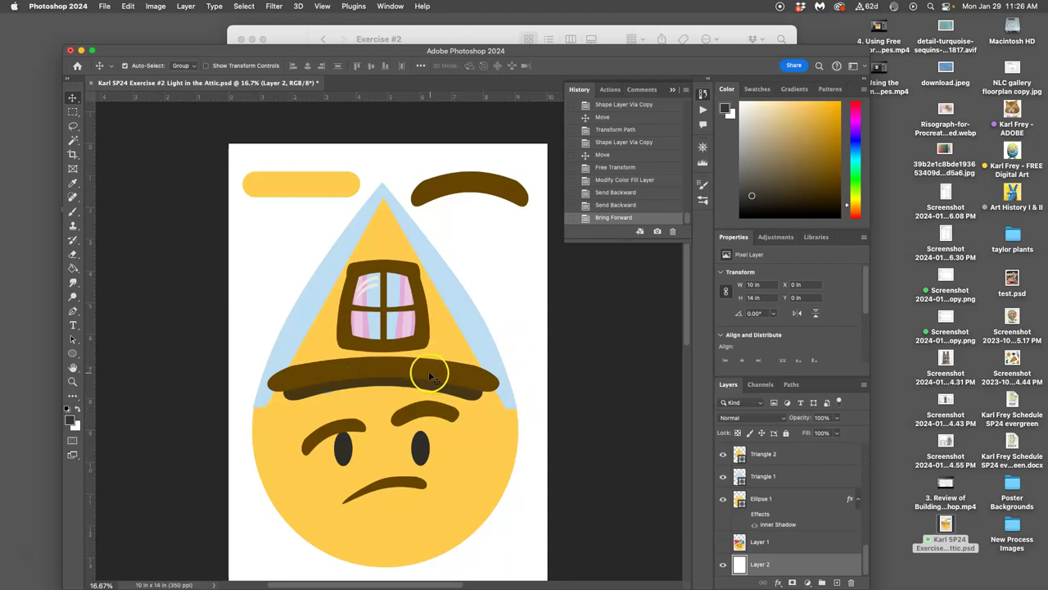
# Duplicate the original hat brim and recolor the copy to the lighter brown #664f21.
pyautogui.click(404, 372)
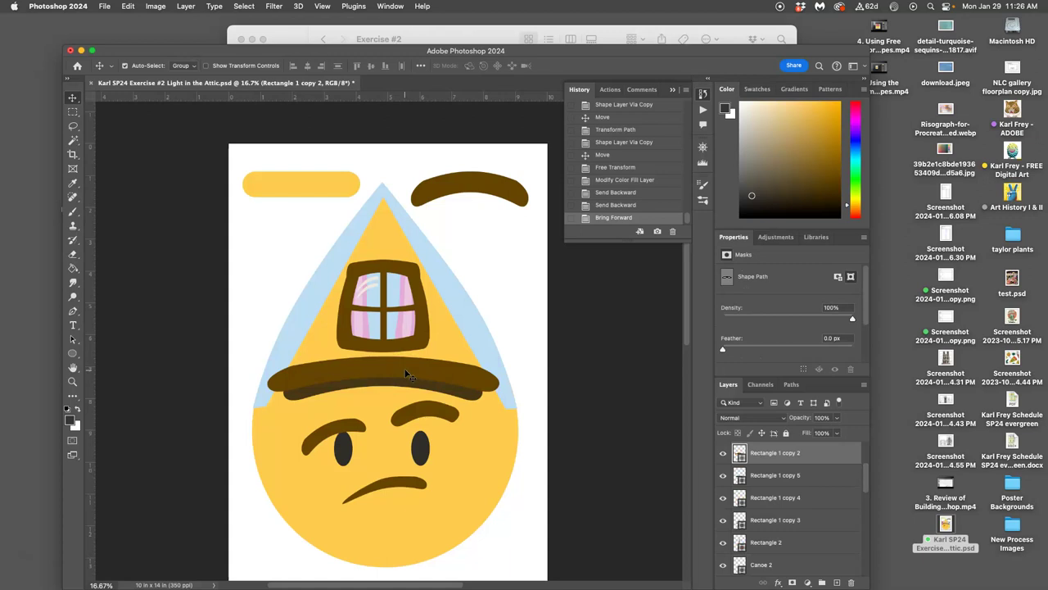
pyautogui.press('super+j')
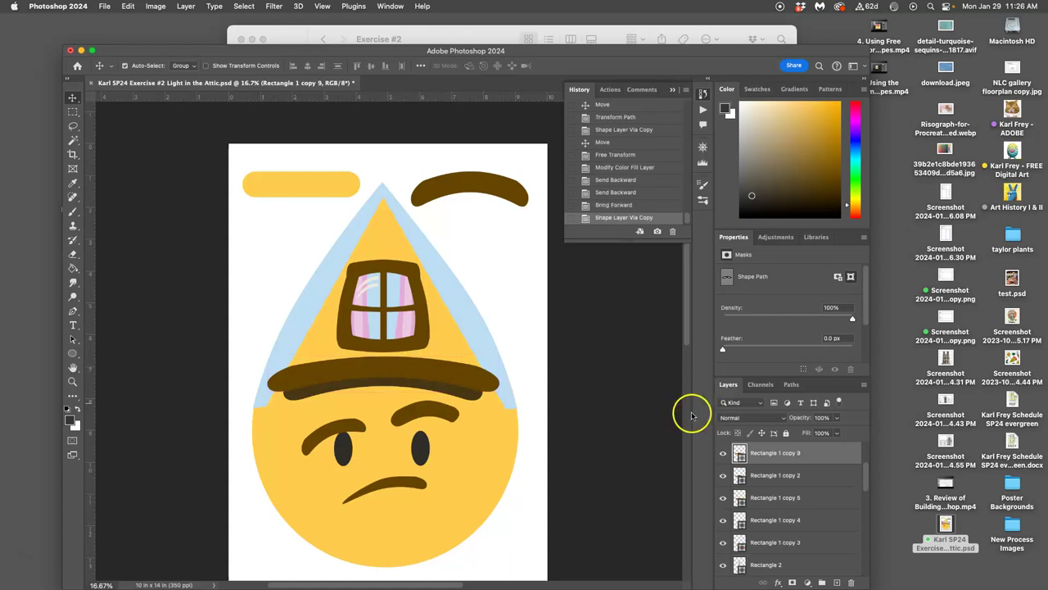
pyautogui.doubleClick(739, 452)
pyautogui.moveTo(540, 351); pyautogui.dragTo(617, 301)
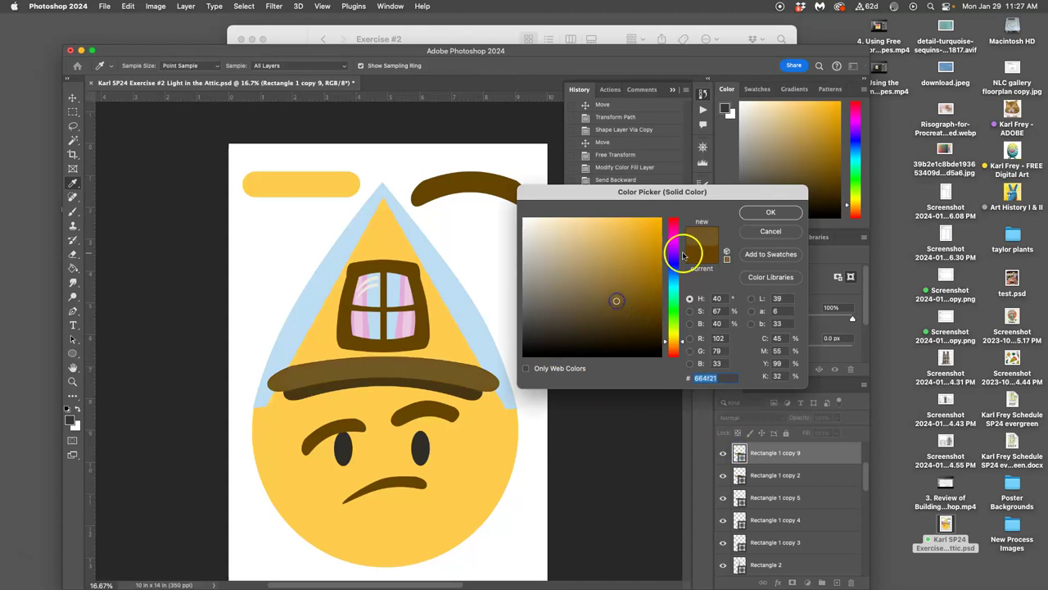
pyautogui.click(770, 212)
# Flatten the lighter brim copy to about 74% height, keeping its top edge aligned with the original brim.
pyautogui.press('super+t')
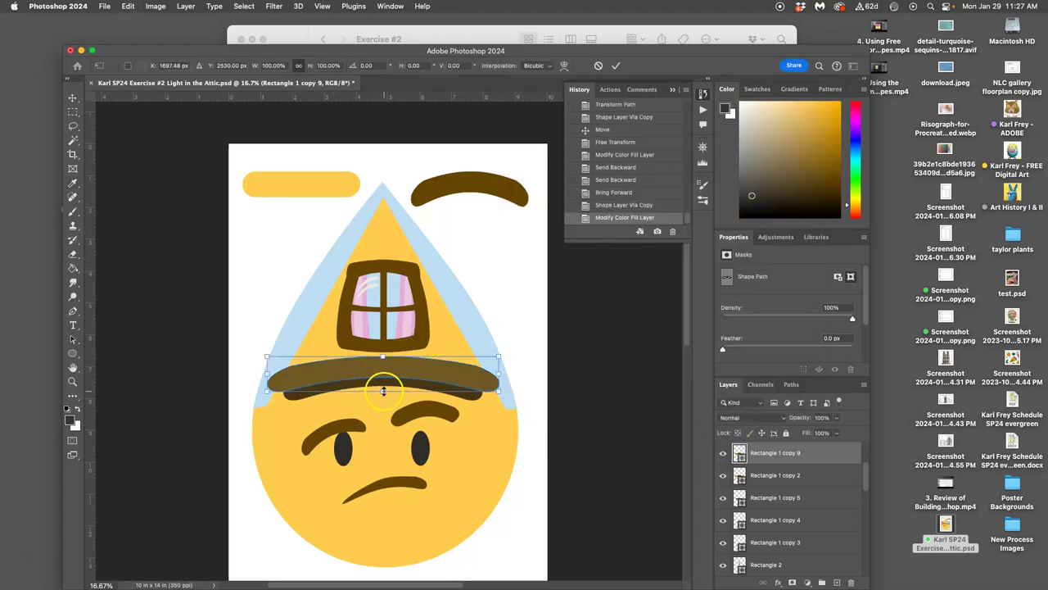
pyautogui.moveTo(383, 389); pyautogui.dragTo(383, 356)
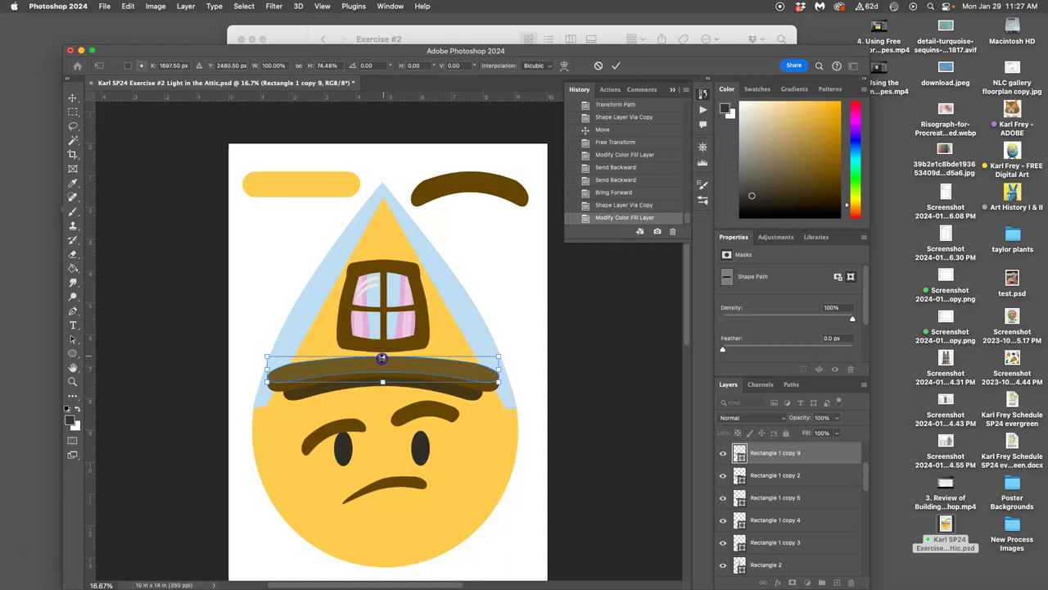
pyautogui.click(426, 404)
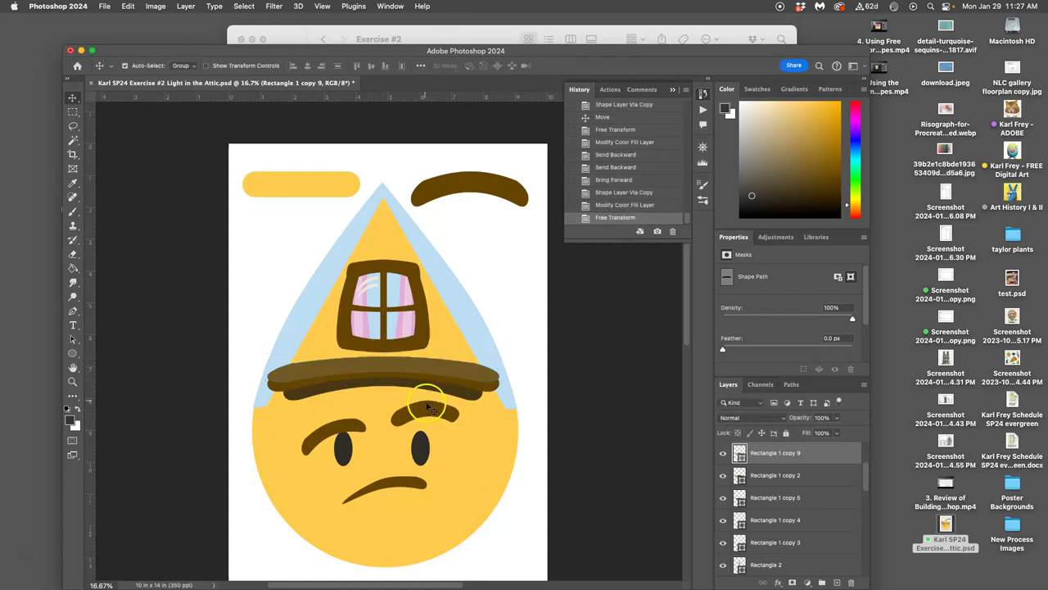
# Warp the left end of the lighter brim copy downward to follow the original brim's rounded left end.
pyautogui.press('super+plus')
pyautogui.press('super+plus')
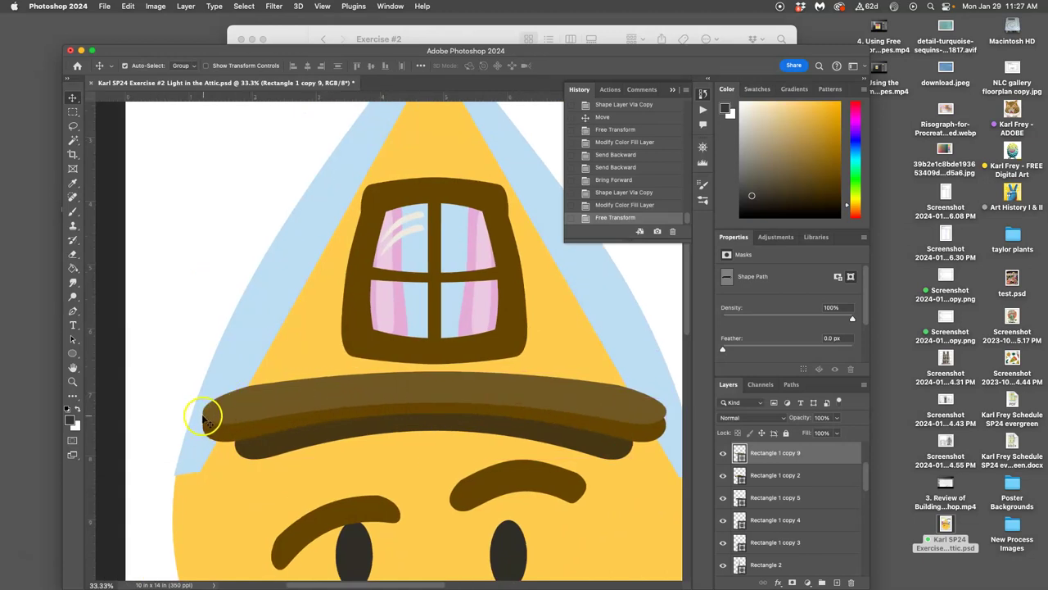
pyautogui.rightClick(320, 394)
pyautogui.press('Escape')
pyautogui.press('super+t')
pyautogui.rightClick(286, 402)
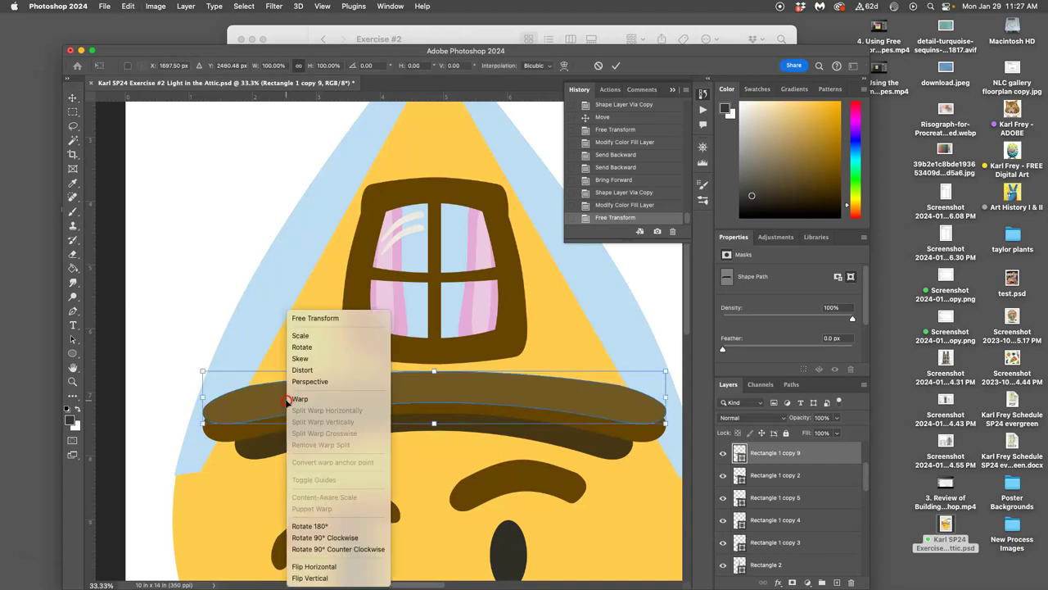
pyautogui.click(307, 399)
pyautogui.moveTo(204, 424)
pyautogui.mouseDown()
pyautogui.moveTo(199, 437)
pyautogui.moveTo(227, 423)
pyautogui.moveTo(257, 429)
pyautogui.moveTo(198, 433)
pyautogui.moveTo(196, 416)
pyautogui.moveTo(199, 432)
pyautogui.moveTo(210, 410)
pyautogui.mouseUp()
pyautogui.click(197, 403)
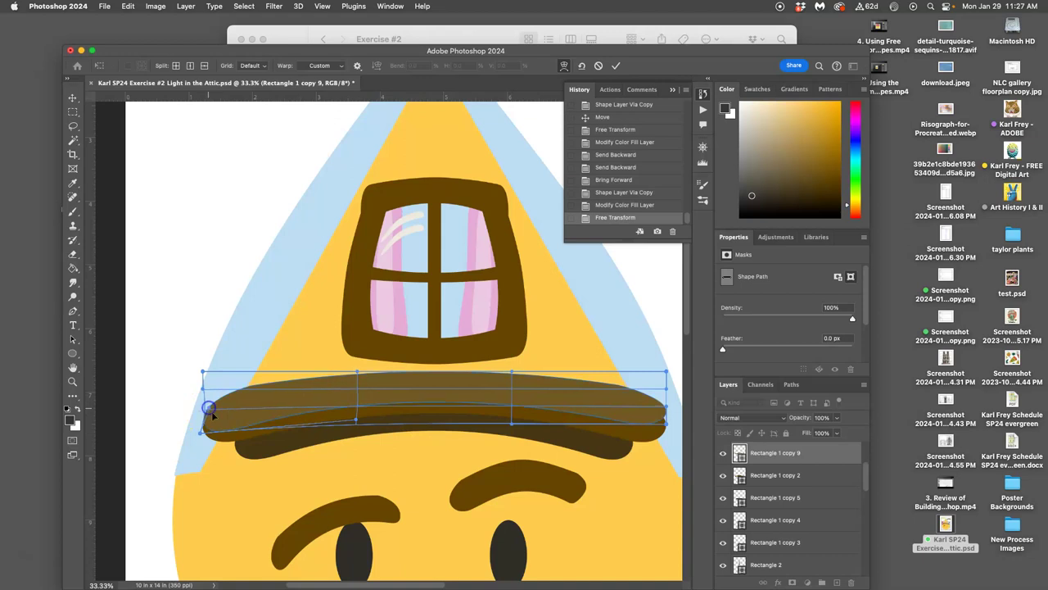
pyautogui.press('Return')
# Warp the lighter brim copy again to refine the rounded curve of its left tip.
pyautogui.press('super+equal')
pyautogui.press('super+equal')
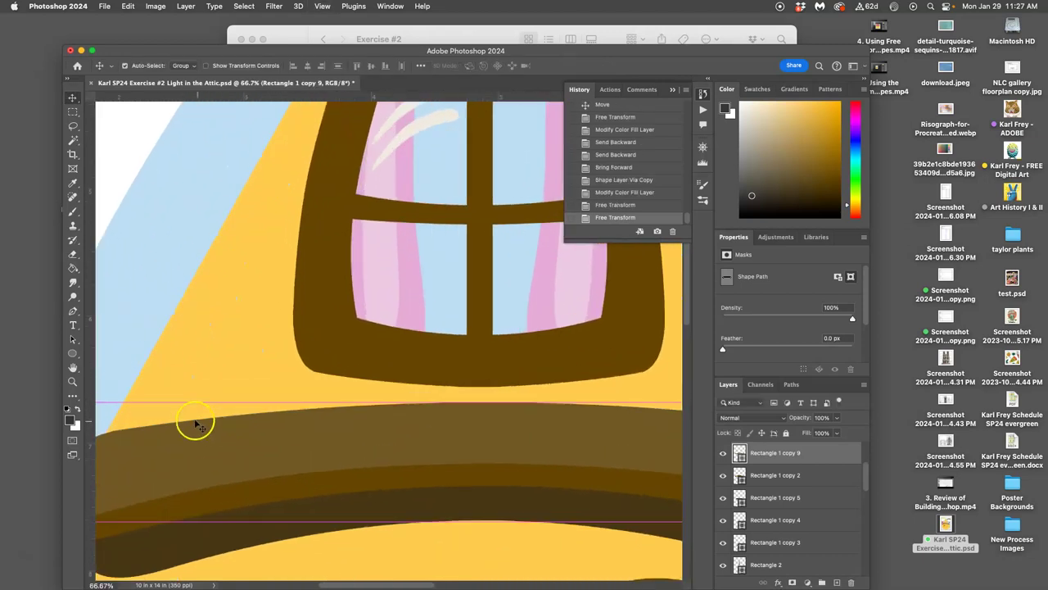
pyautogui.scroll(-2, 199, 420)
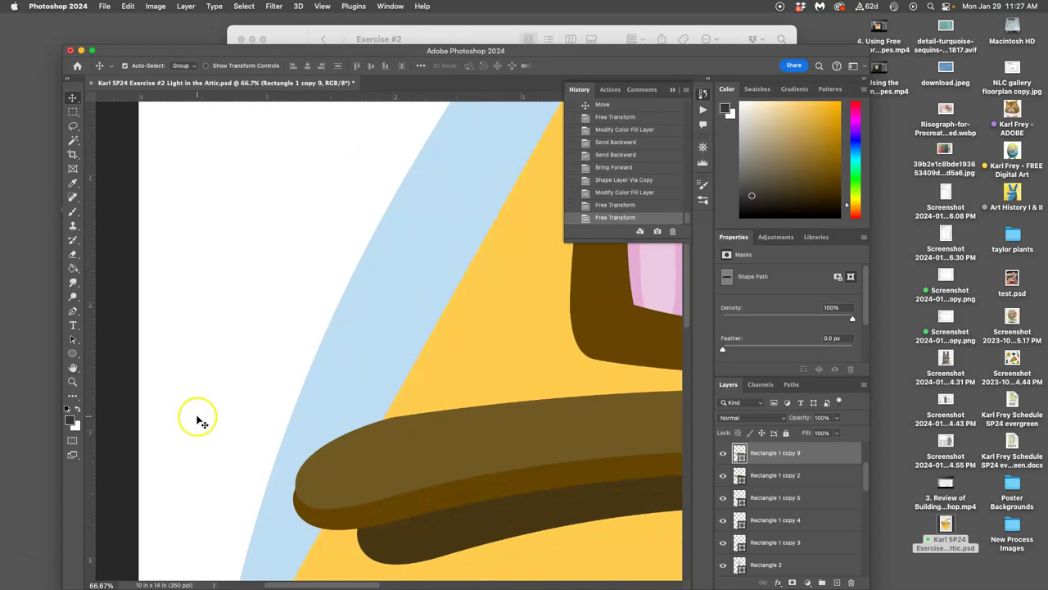
pyautogui.press('super+t')
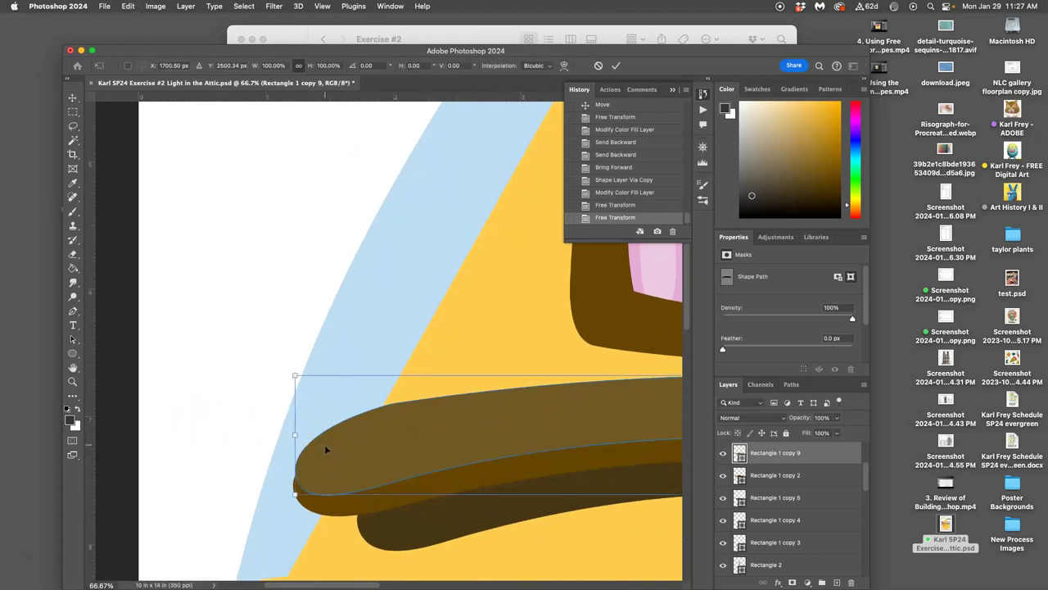
pyautogui.rightClick(325, 451)
pyautogui.click(348, 398)
pyautogui.moveTo(325, 461); pyautogui.dragTo(304, 473)
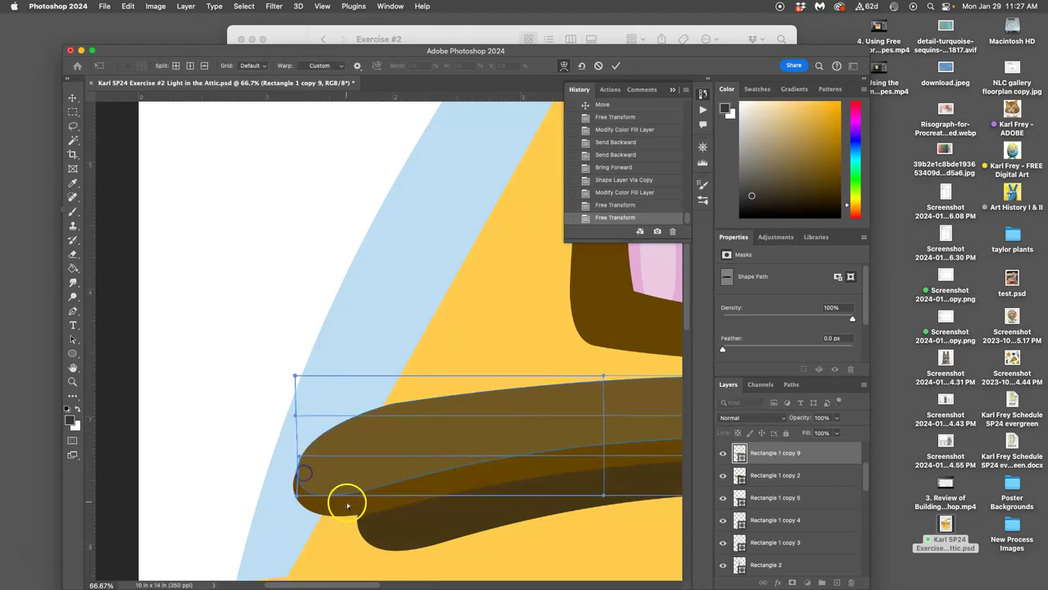
pyautogui.press('Return')
# Warp the left end of the original brim slightly inward so its edge lines up with the lighter copy.
pyautogui.click(344, 511)
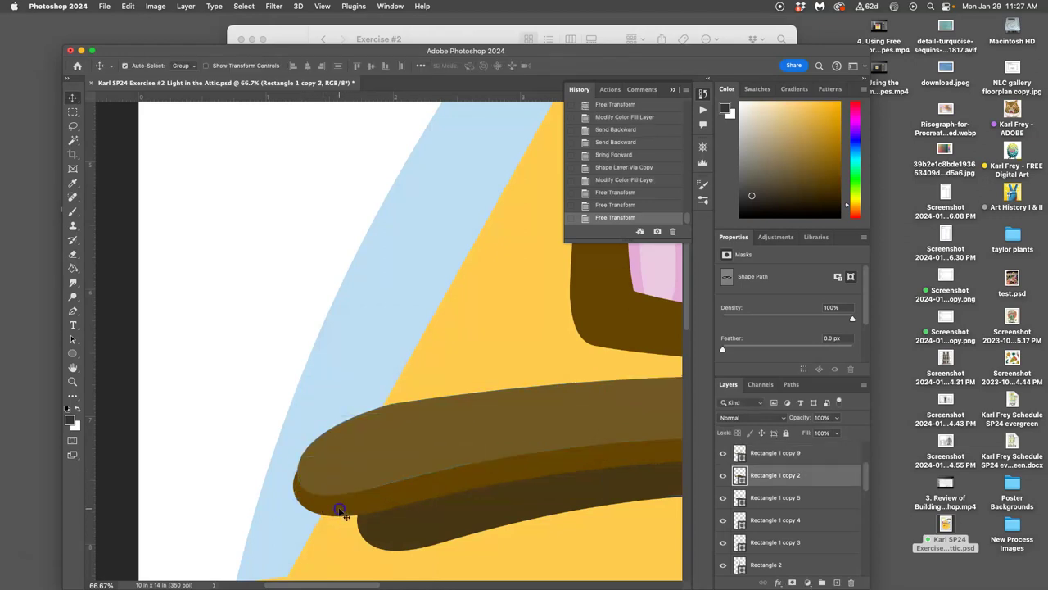
pyautogui.hotkey('ctrl', 't')
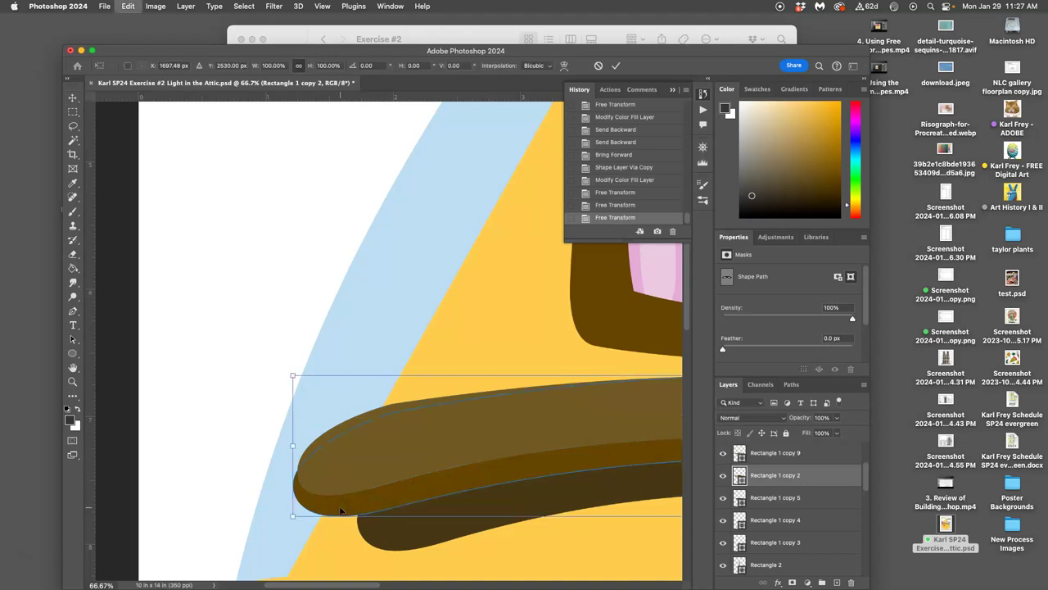
pyautogui.rightClick(331, 461)
pyautogui.click(342, 398)
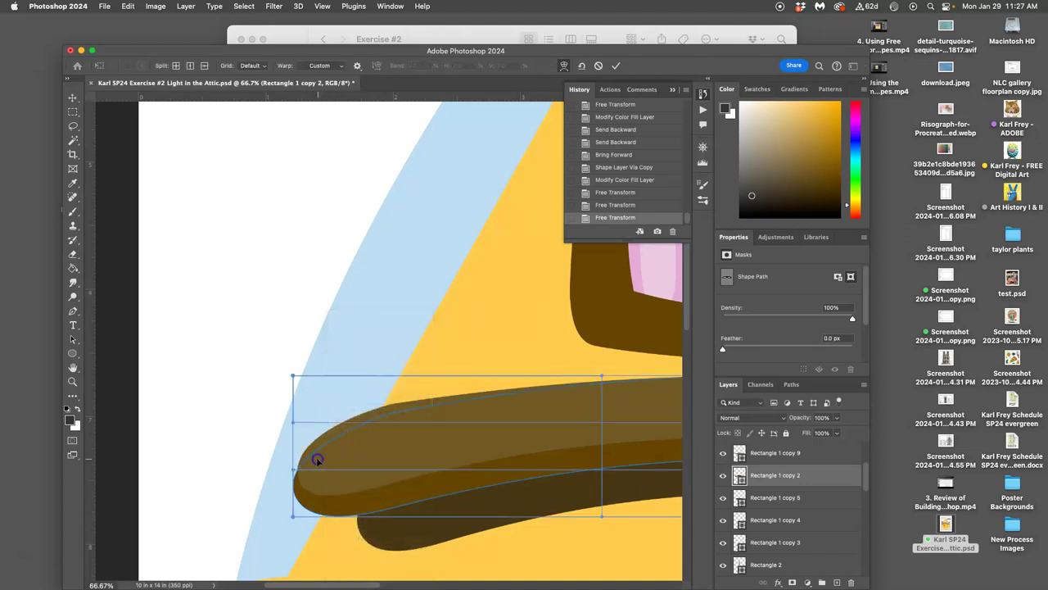
pyautogui.moveTo(317, 453); pyautogui.dragTo(320, 443)
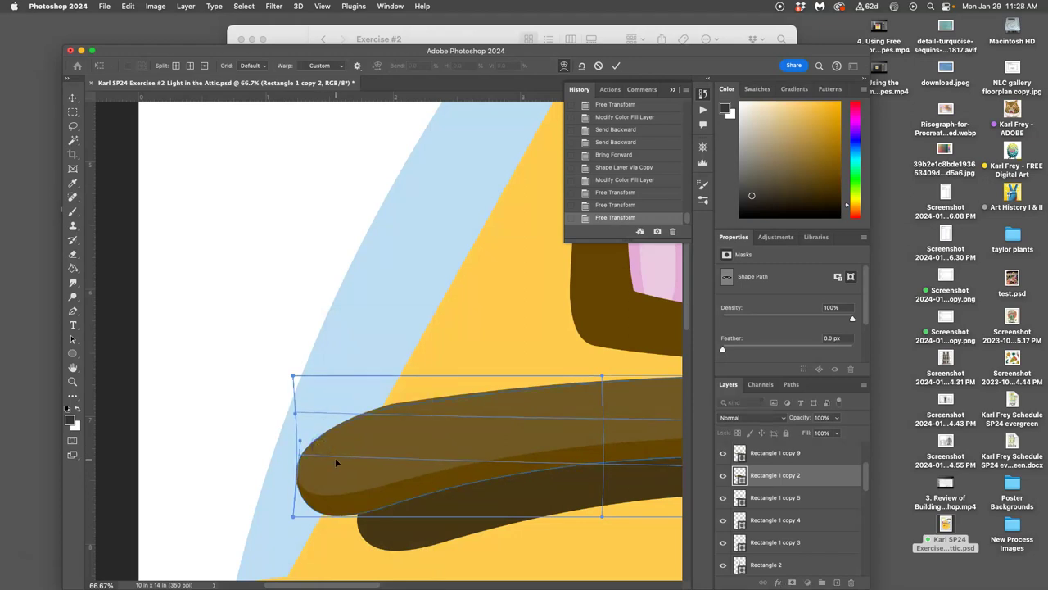
pyautogui.press('Return')
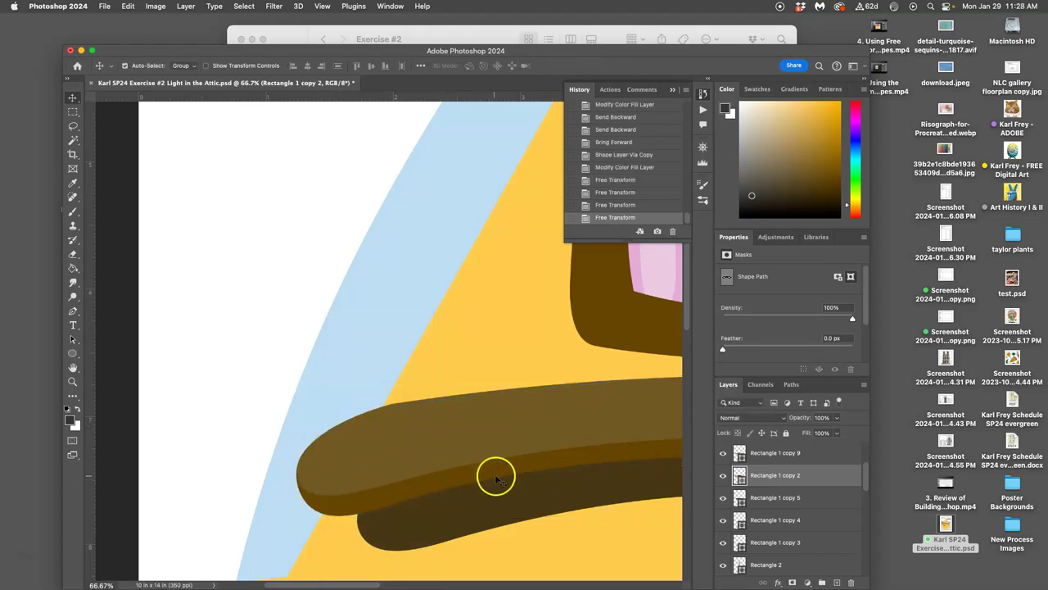
# Try to warp the right end of the lighter brim copy inward so it sits inside the original brim.
pyautogui.hscroll(10, 467, 450)
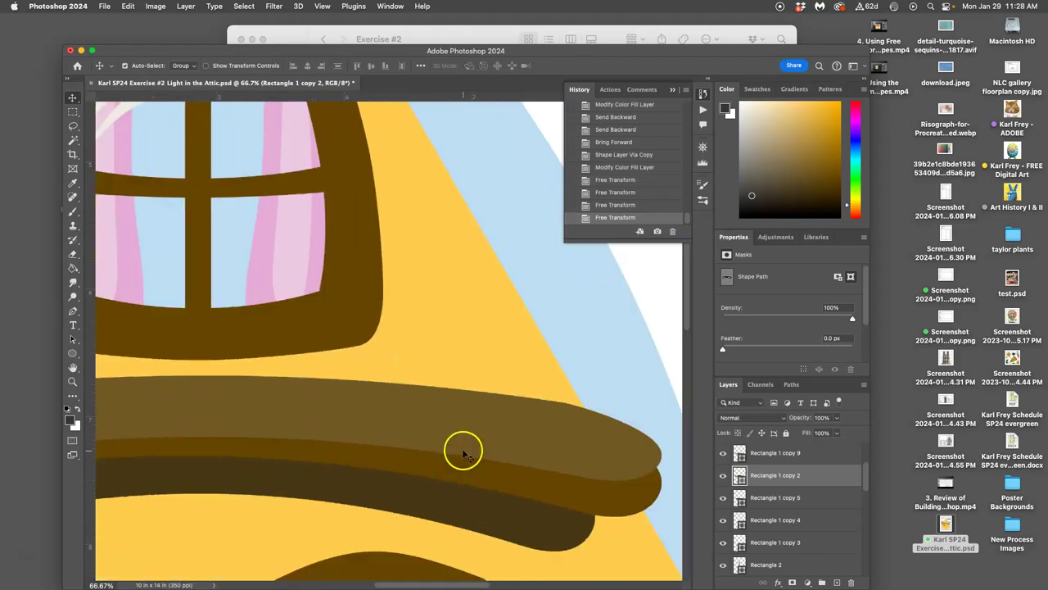
pyautogui.hscroll(5, 458, 451)
pyautogui.hscroll(-15, 418, 442)
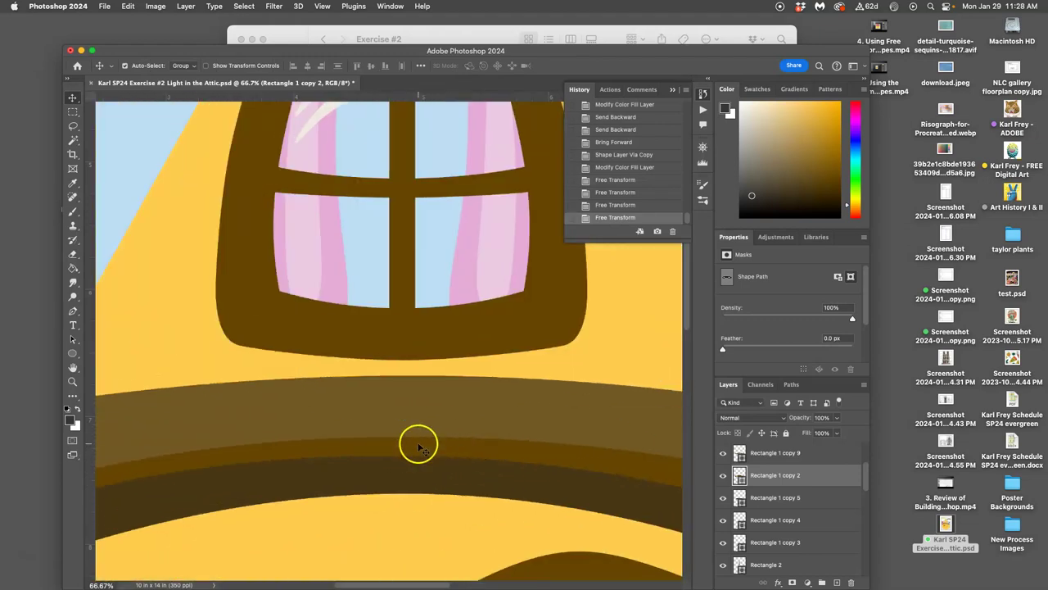
pyautogui.press('super+semicolon')
pyautogui.press('super+minus')
pyautogui.press('super+minus')
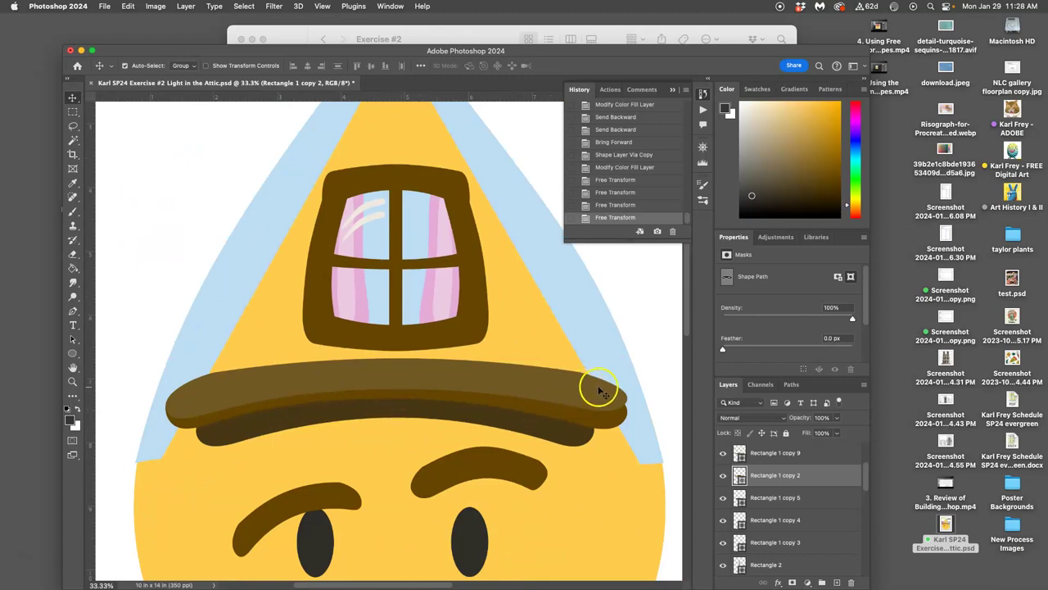
pyautogui.click(586, 392)
pyautogui.press('super+t')
pyautogui.rightClick(598, 391)
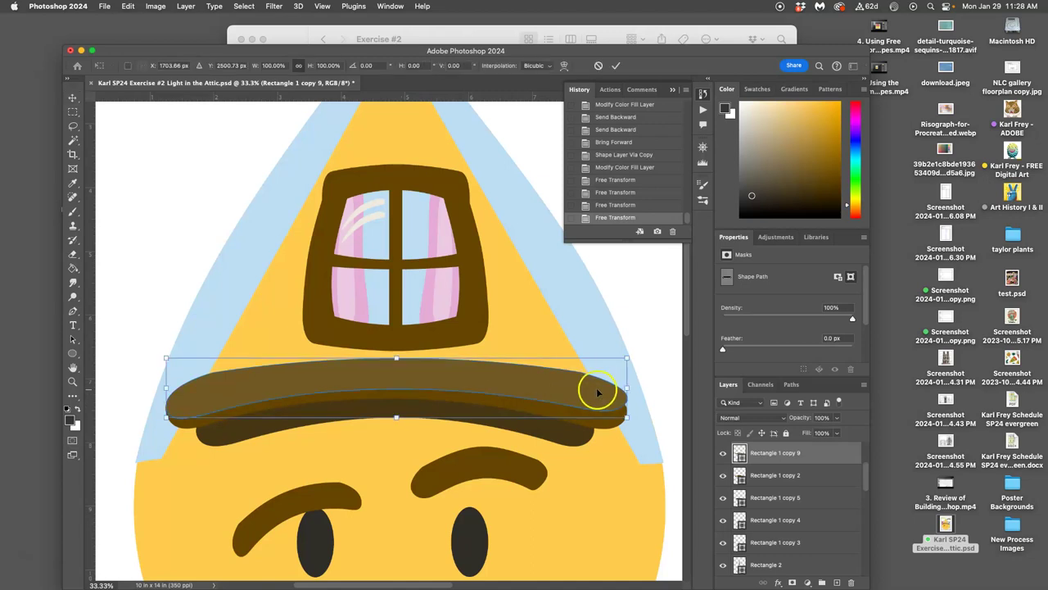
pyautogui.click(610, 399)
pyautogui.moveTo(629, 400)
pyautogui.mouseDown()
pyautogui.moveTo(564, 397)
pyautogui.moveTo(618, 408)
pyautogui.mouseUp()
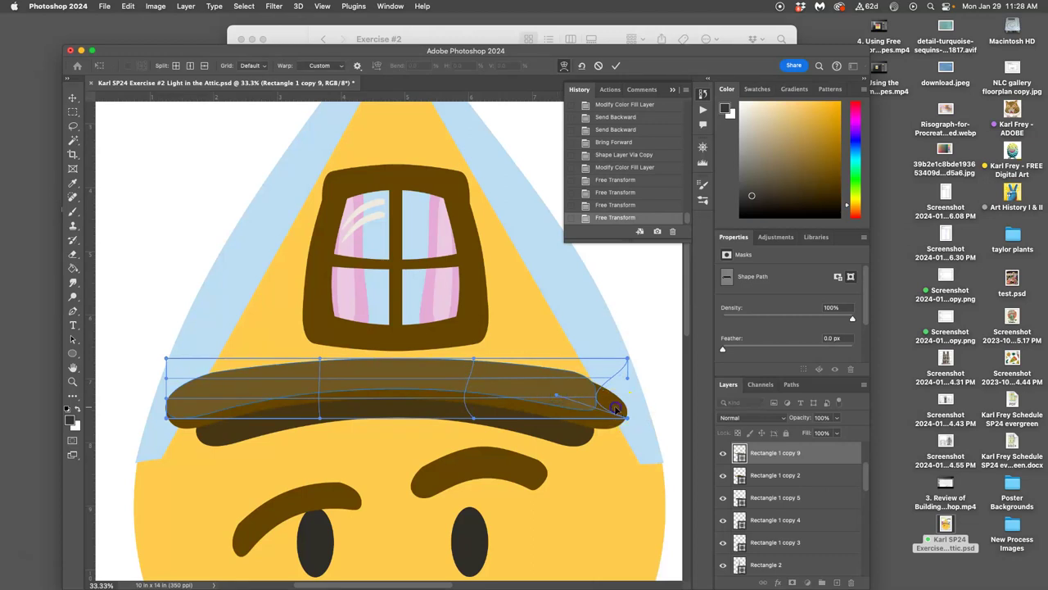
pyautogui.press('Return')
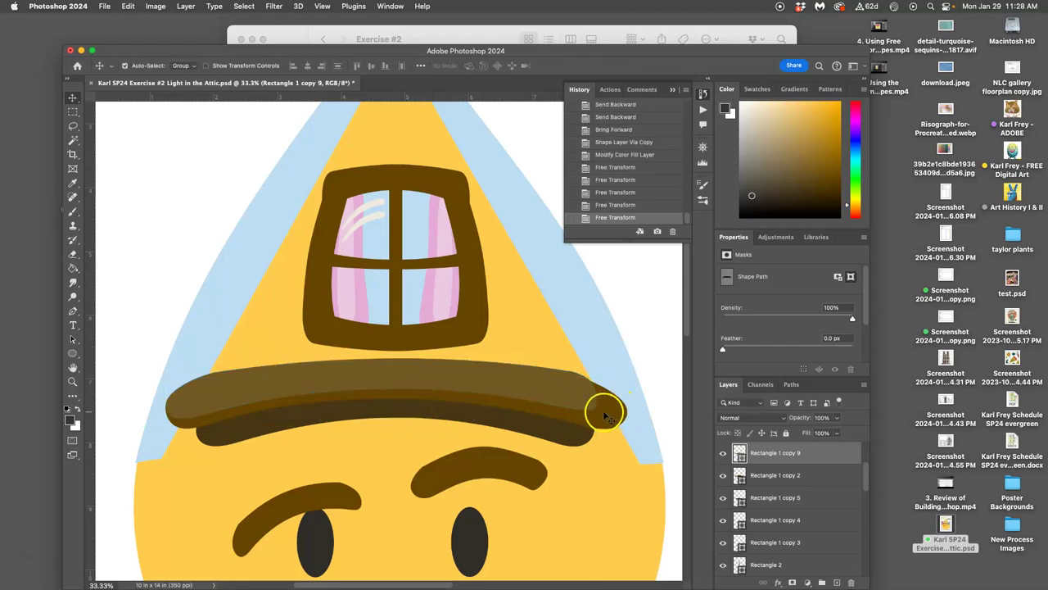
# Try to warp the right end of the original brim inward to match the shortened lighter copy.
pyautogui.click(604, 416)
pyautogui.press('super+t')
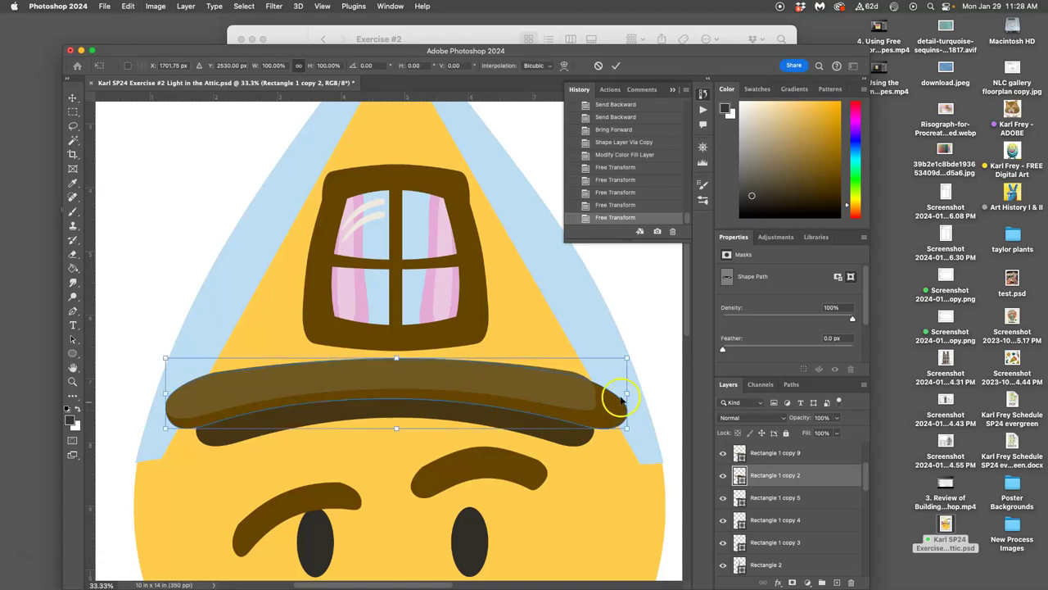
pyautogui.rightClick(612, 414)
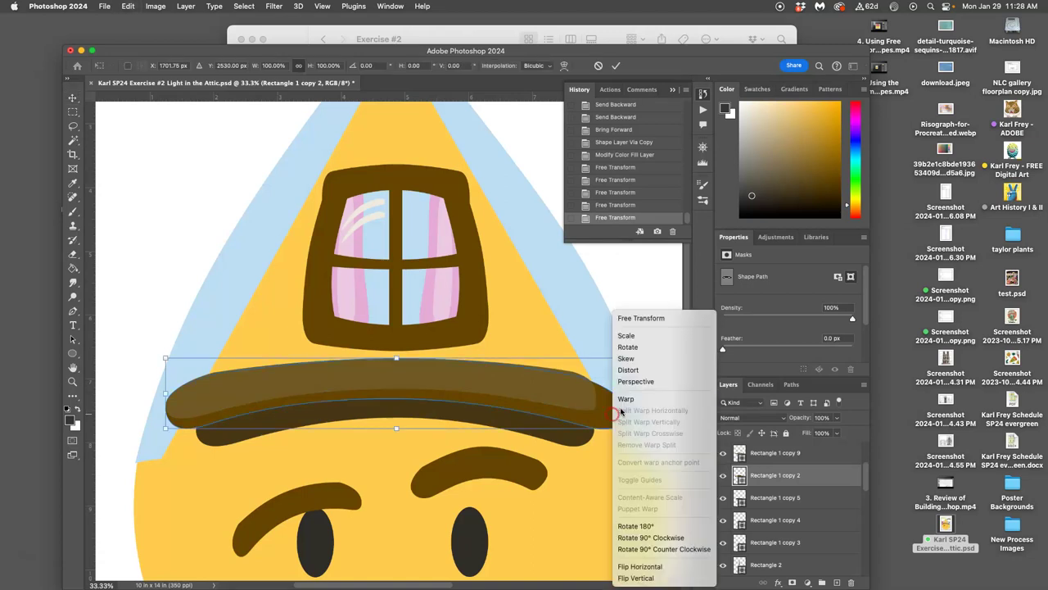
pyautogui.click(628, 396)
pyautogui.moveTo(628, 406); pyautogui.dragTo(568, 404)
pyautogui.click(629, 429)
pyautogui.moveTo(624, 427); pyautogui.dragTo(610, 423)
pyautogui.moveTo(582, 410); pyautogui.dragTo(567, 419)
pyautogui.press('Return')
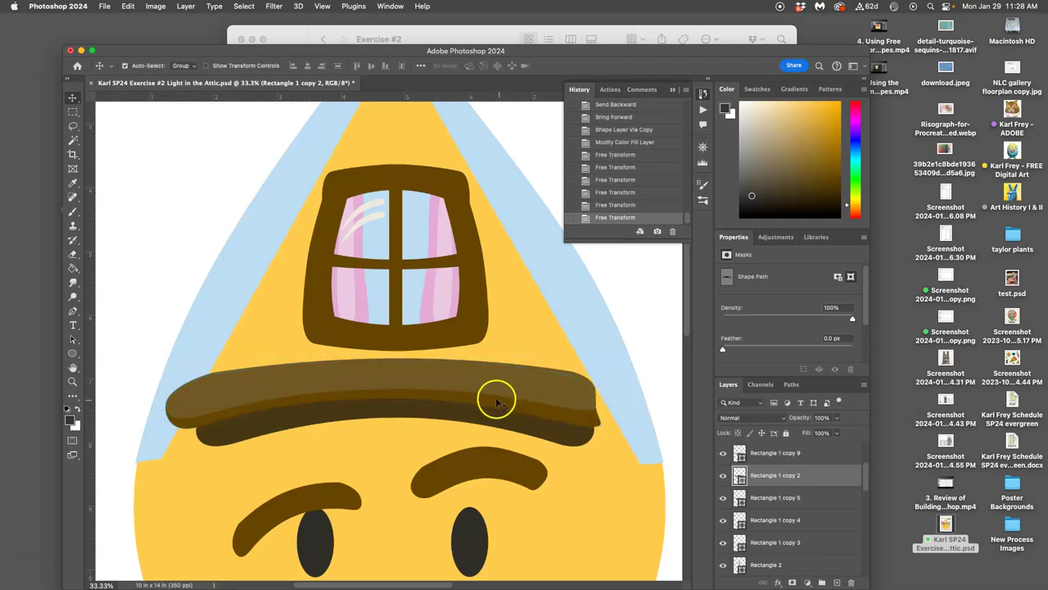
# Group the lighter brim copy with the original brim and duplicate the group.
pyautogui.keyDown('shift'); pyautogui.click(320, 379); pyautogui.keyUp('shift')
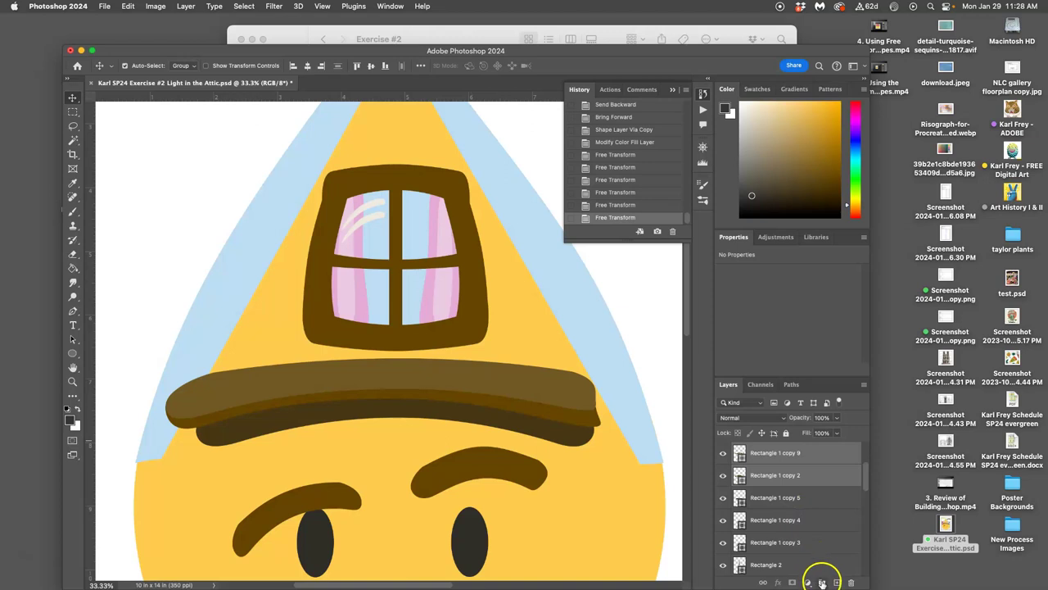
pyautogui.click(821, 582)
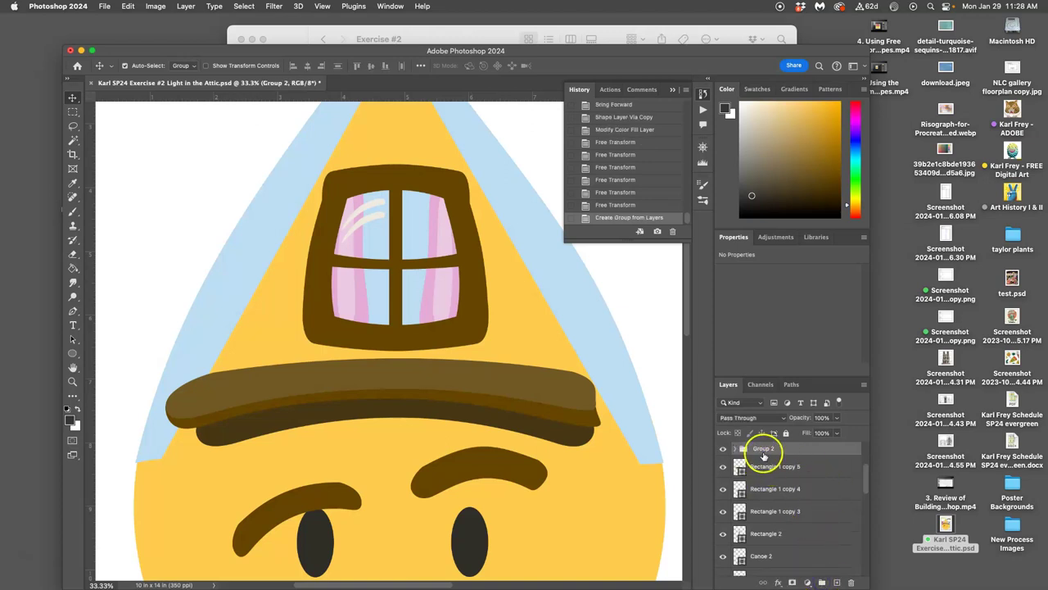
pyautogui.press('super+j')
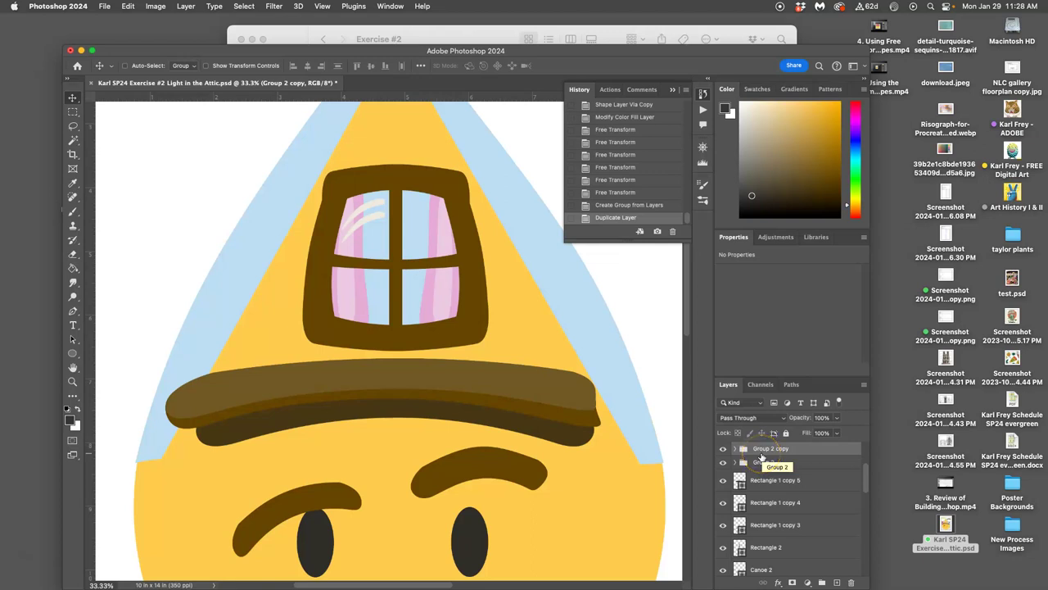
# Flip the duplicated brim group horizontally and shift it right to an X position of 1750 px.
pyautogui.press('super+t')
pyautogui.rightClick(458, 375)
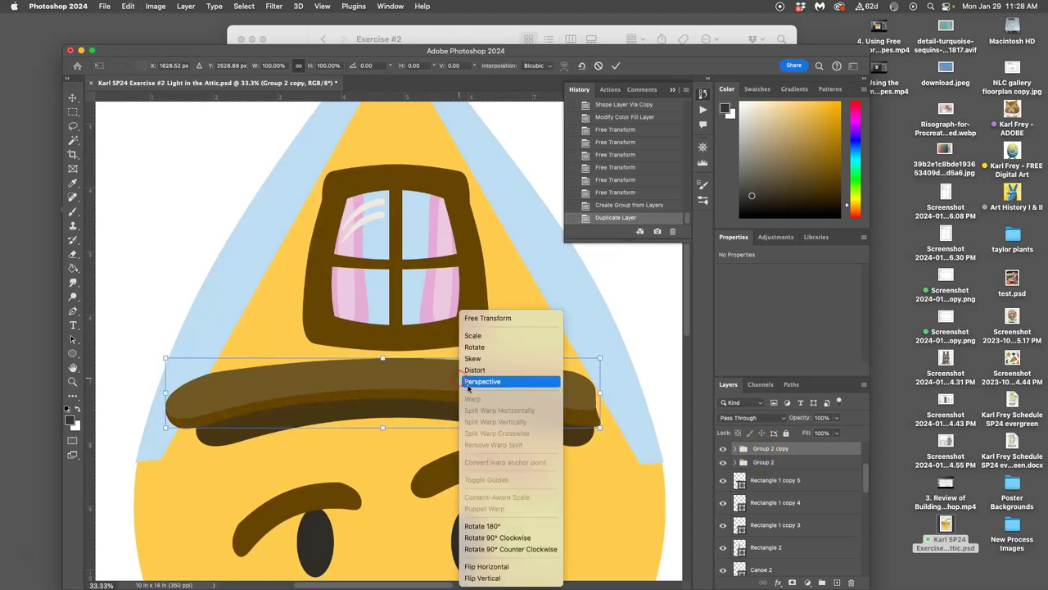
pyautogui.click(496, 566)
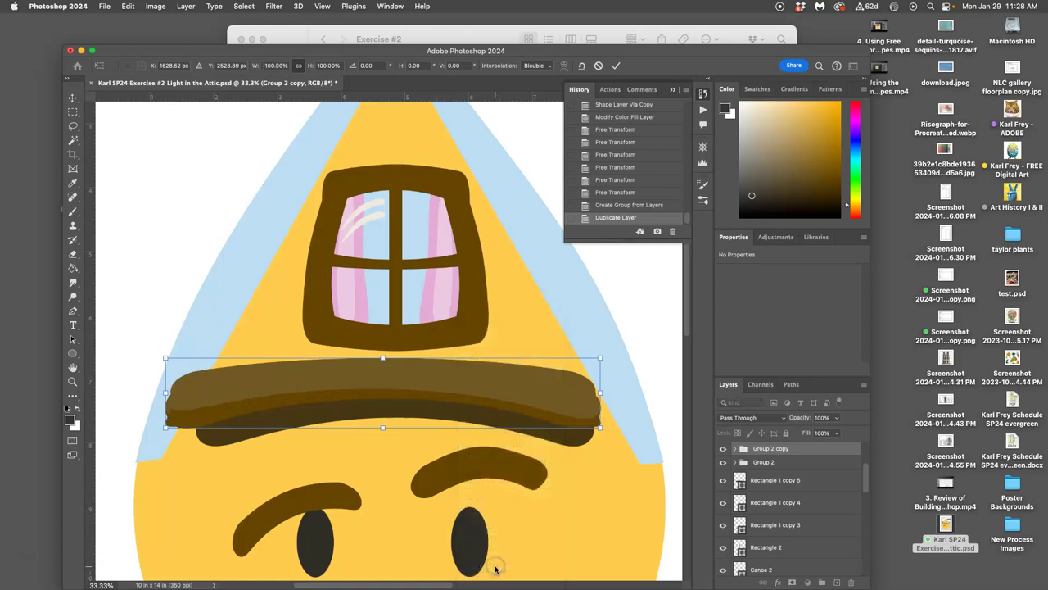
pyautogui.moveTo(410, 385); pyautogui.dragTo(433, 387)
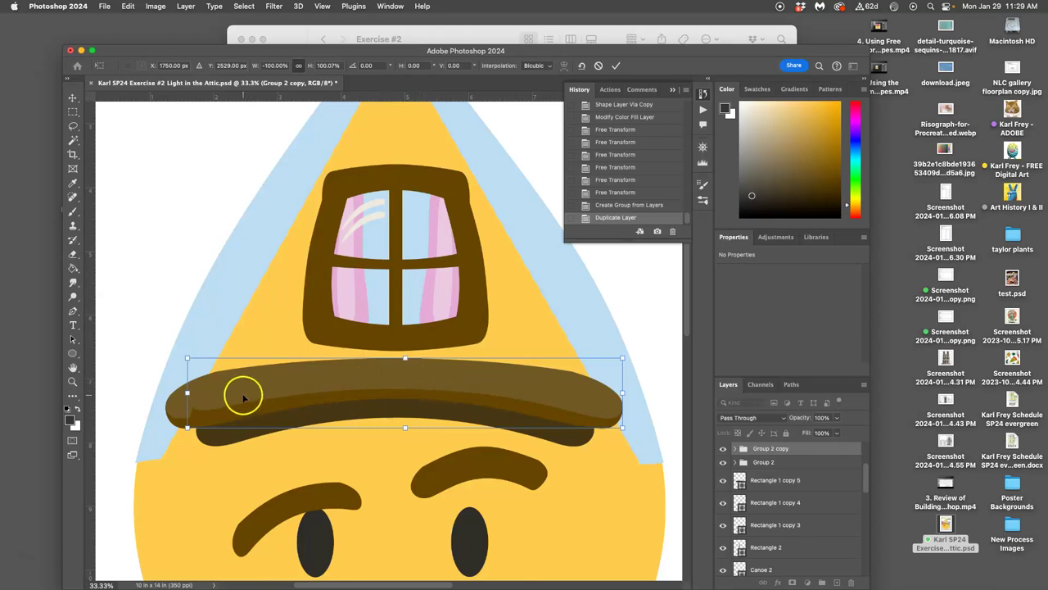
pyautogui.press('Return')
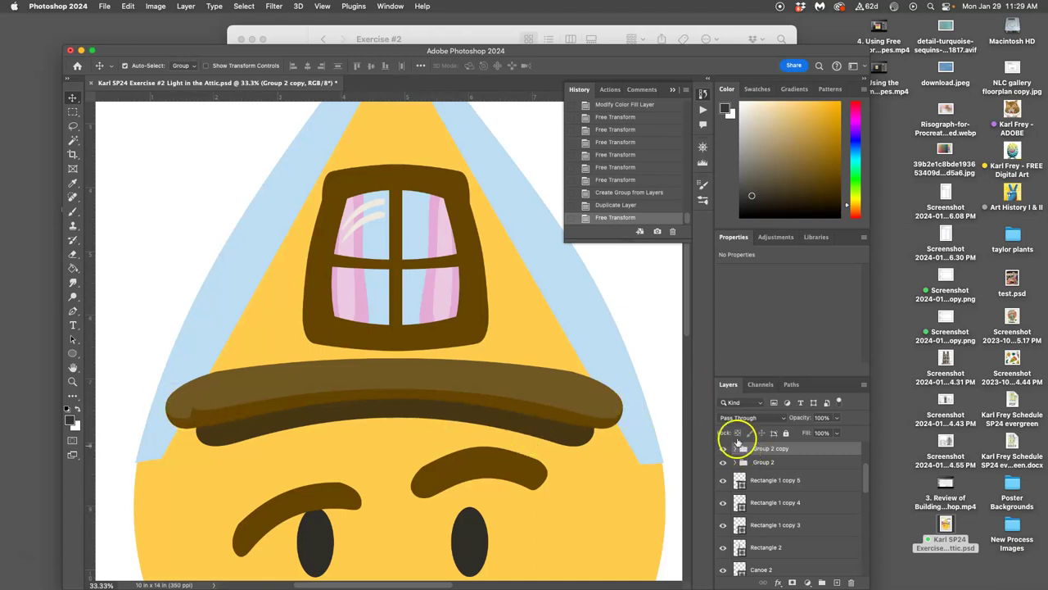
# Undo the flipped group duplicate, the grouping and both right-end warps of the brim.
pyautogui.click(615, 204)
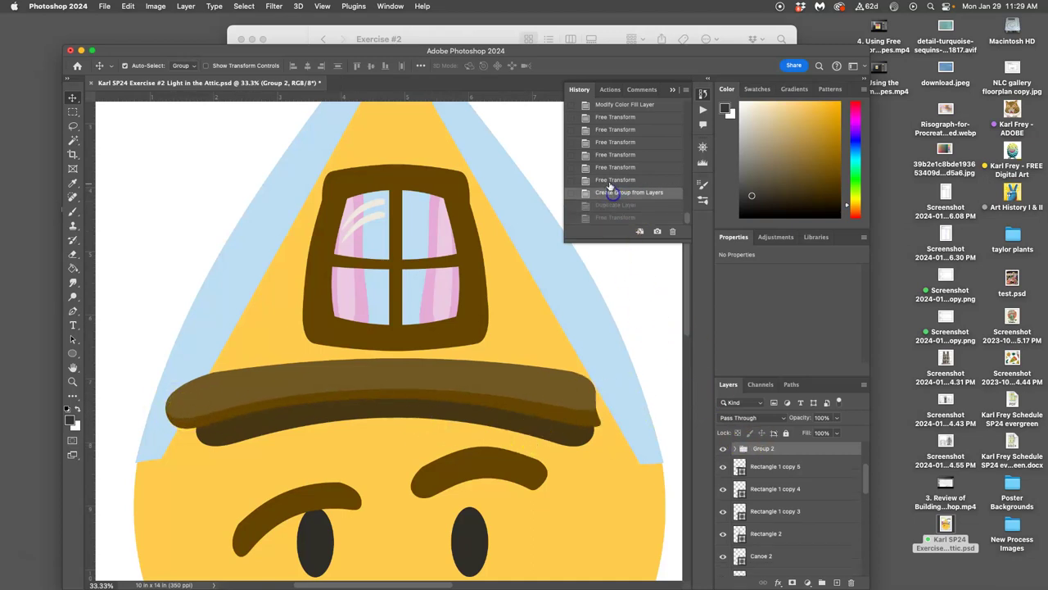
pyautogui.click(609, 181)
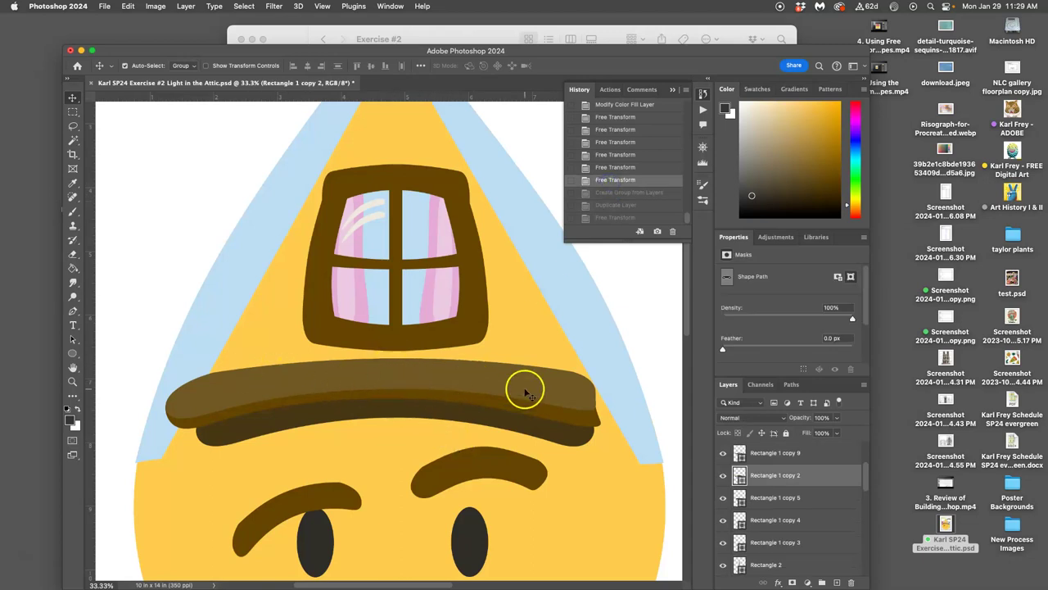
pyautogui.click(614, 155)
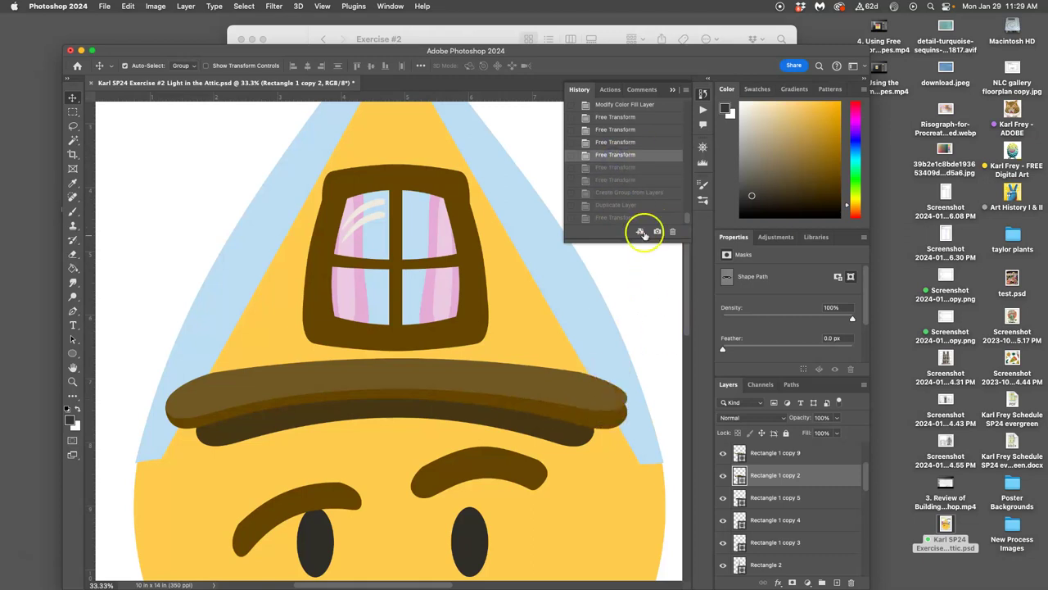
# Warp the right end of the lighter brim copy downward so it follows the rounded end of the original brim.
pyautogui.click(605, 401)
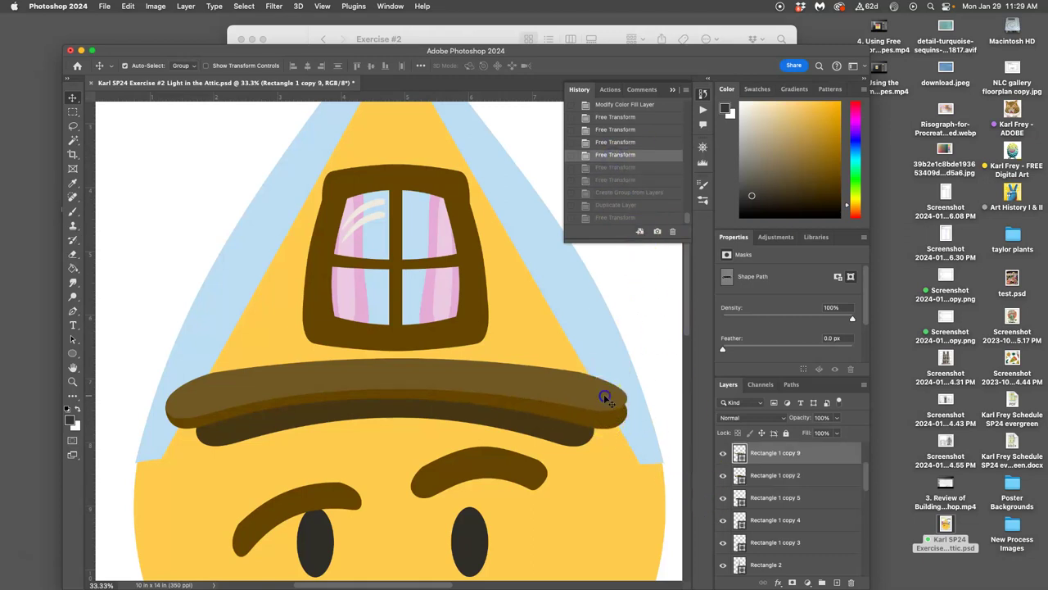
pyautogui.press('super+t')
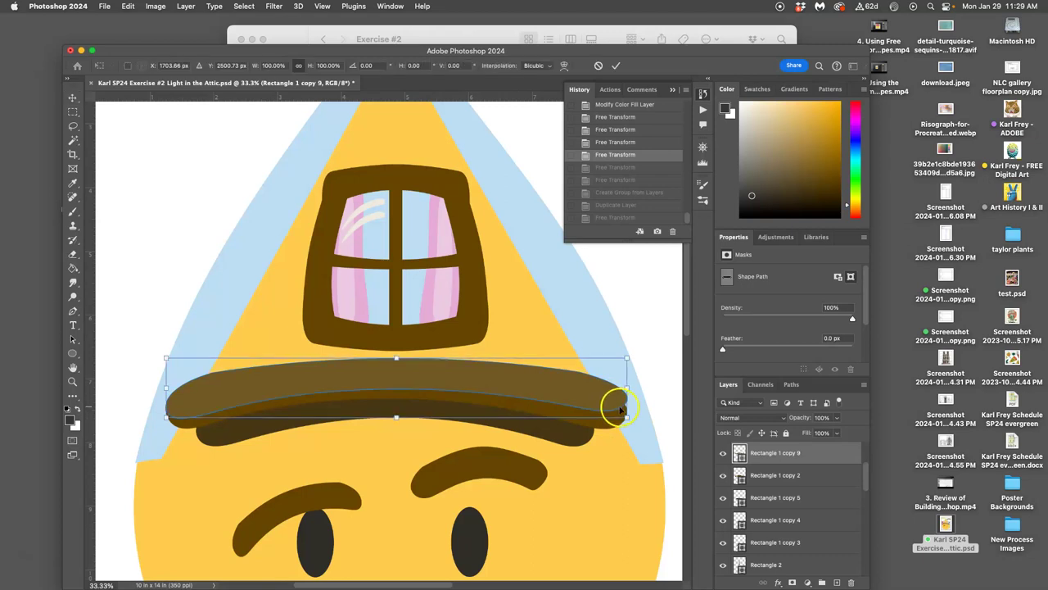
pyautogui.press('super+equal')
pyautogui.hscroll(10, 622, 427)
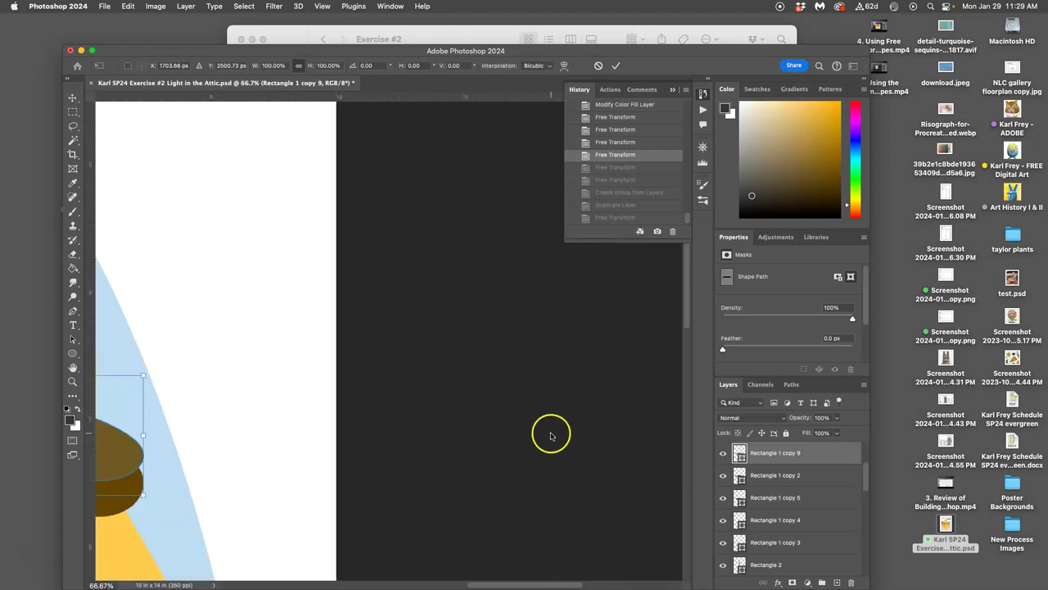
pyautogui.scroll(2, 552, 436)
pyautogui.hscroll(-3, 308, 467)
pyautogui.rightClick(356, 454)
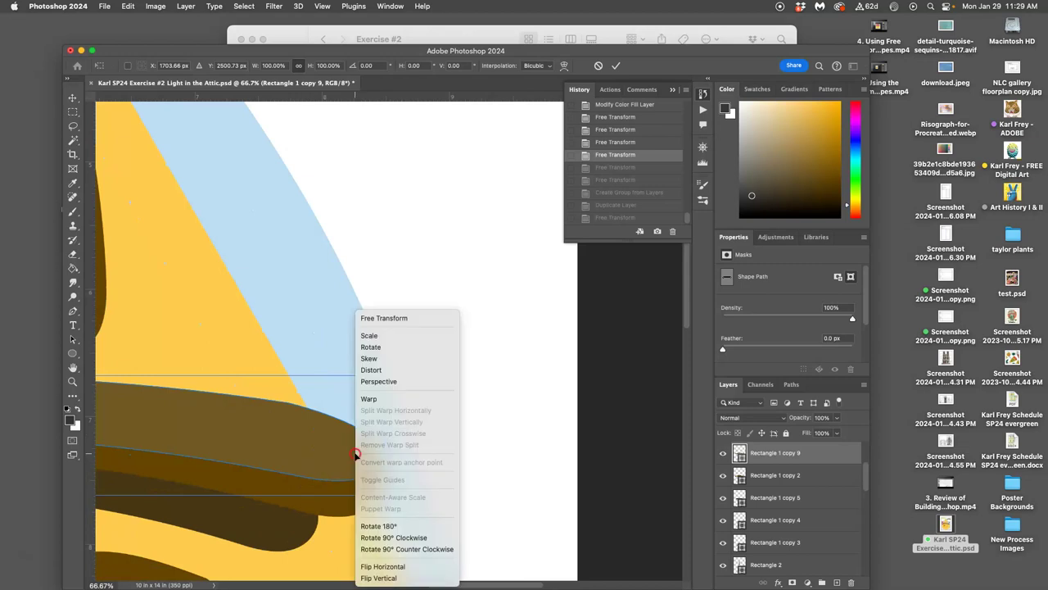
pyautogui.click(369, 398)
pyautogui.moveTo(382, 468); pyautogui.dragTo(374, 493)
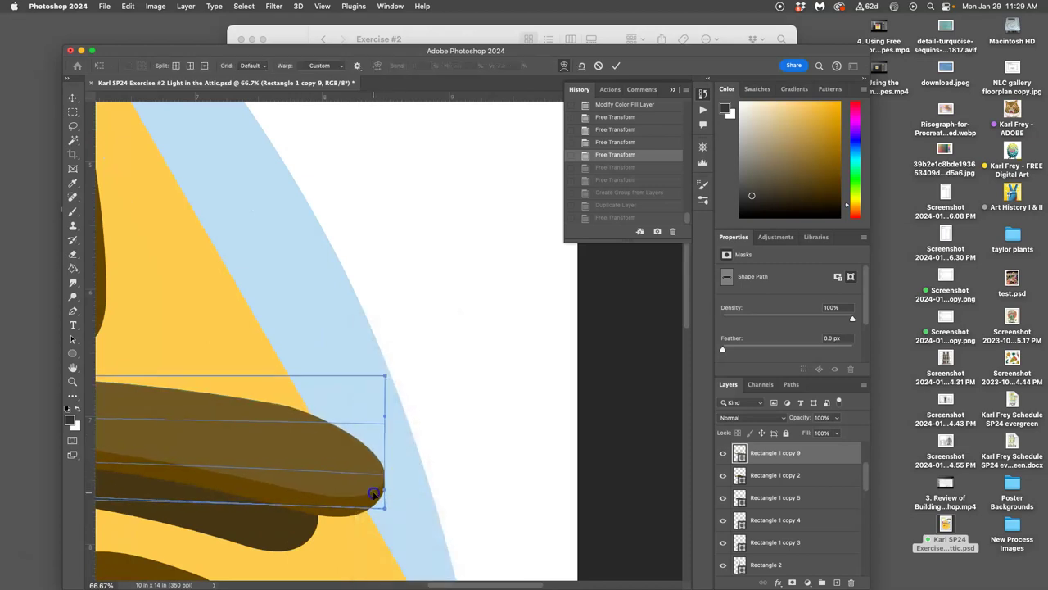
pyautogui.press('Return')
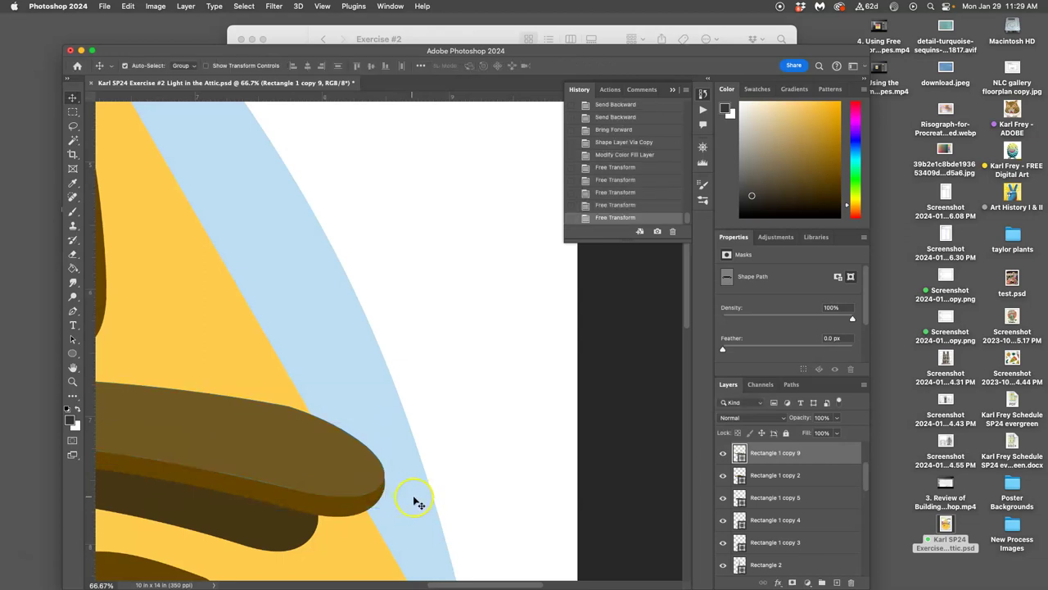
# Distort the dark shadow shape under the brim, widening its upper corners outward so both ends tuck beneath the brim.
pyautogui.hscroll(-5, 369, 490)
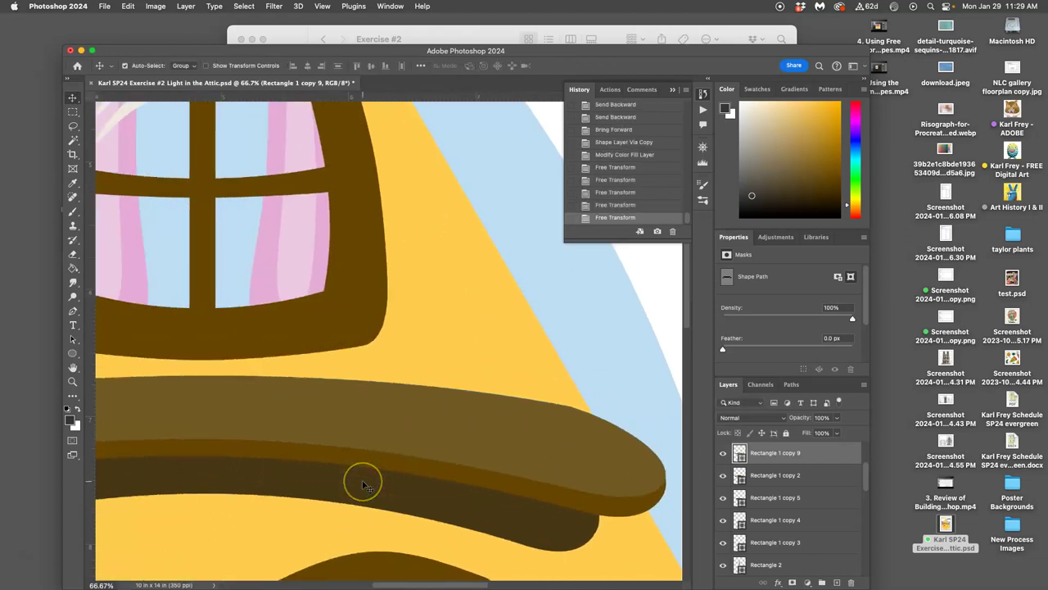
pyautogui.scroll(-3, 364, 487)
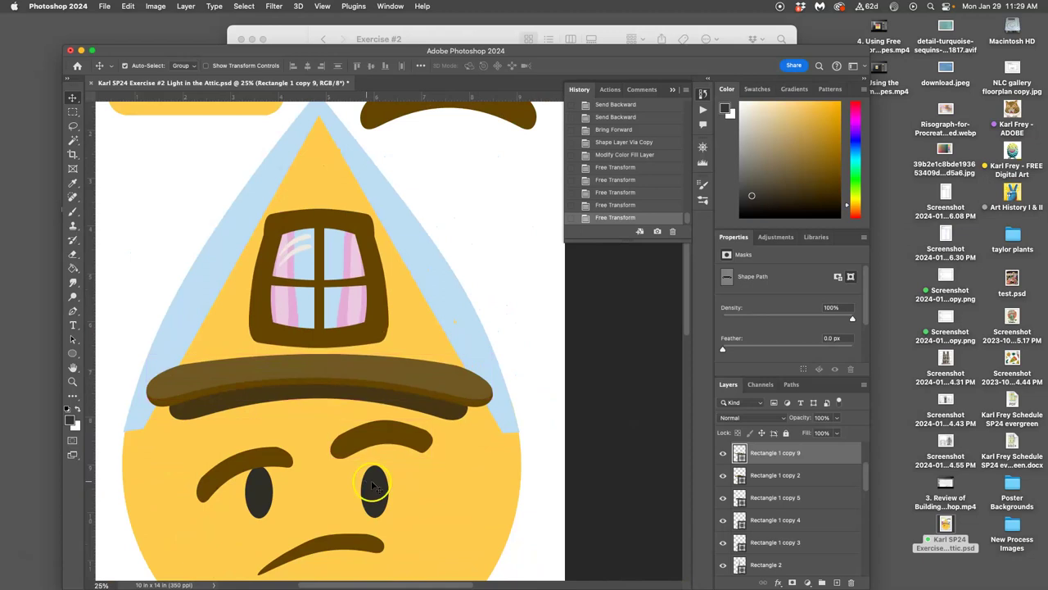
pyautogui.click(385, 489)
pyautogui.hscroll(-2, 369, 430)
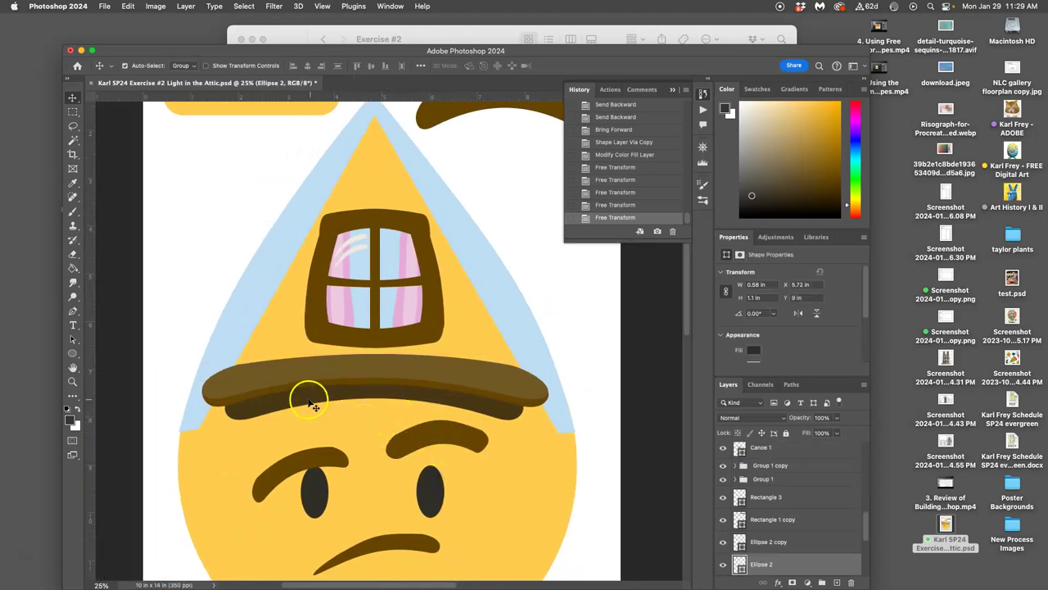
pyautogui.click(309, 401)
pyautogui.press('super+t')
pyautogui.rightClick(327, 393)
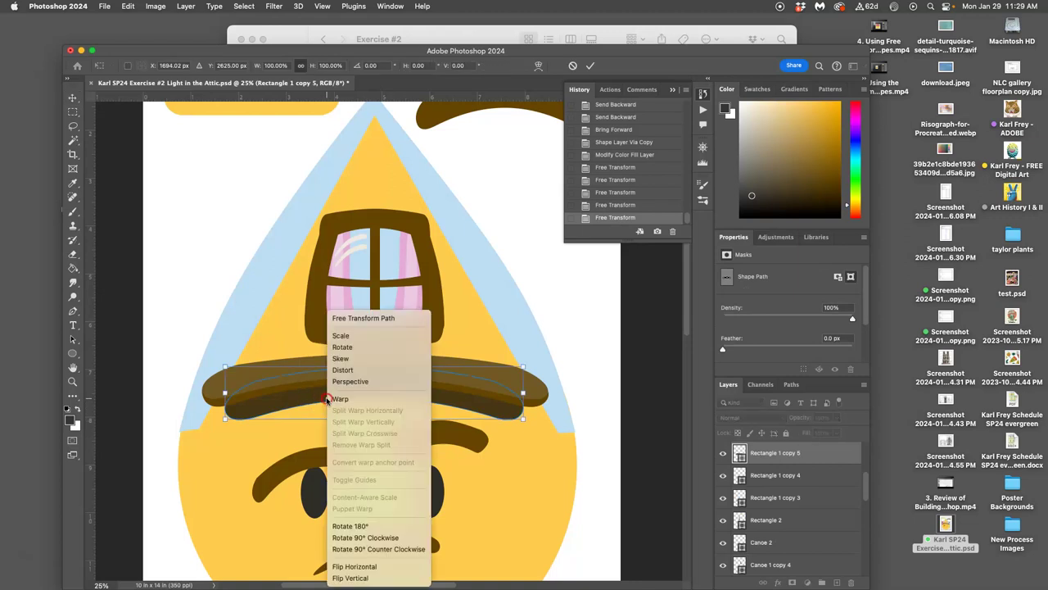
pyautogui.click(340, 369)
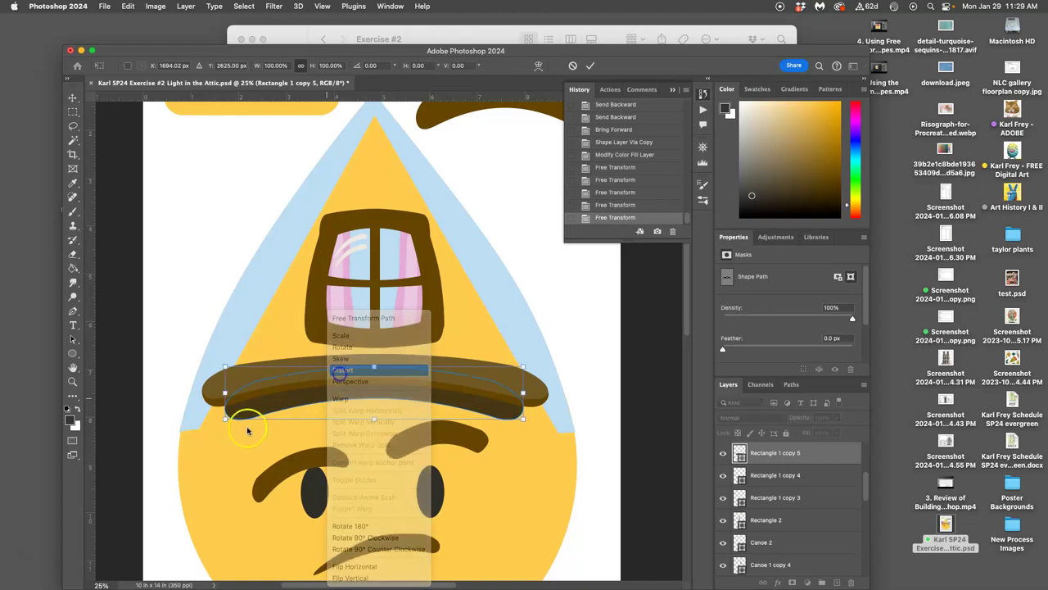
pyautogui.moveTo(227, 418)
pyautogui.mouseDown()
pyautogui.moveTo(241, 416)
pyautogui.moveTo(222, 391)
pyautogui.moveTo(210, 395)
pyautogui.moveTo(218, 415)
pyautogui.mouseUp()
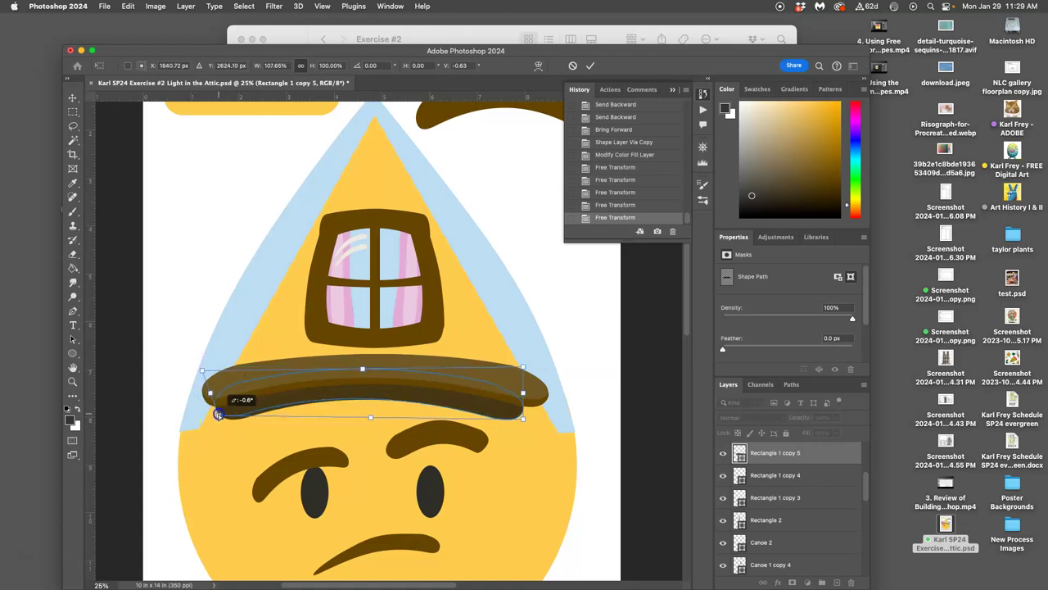
pyautogui.moveTo(525, 365); pyautogui.dragTo(571, 369)
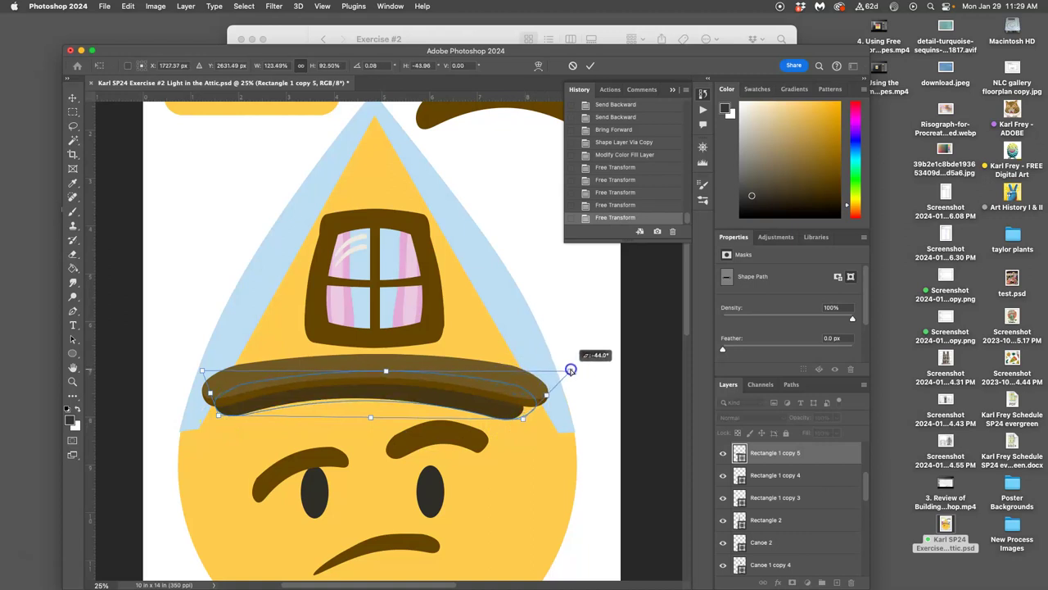
pyautogui.moveTo(522, 418); pyautogui.dragTo(525, 416)
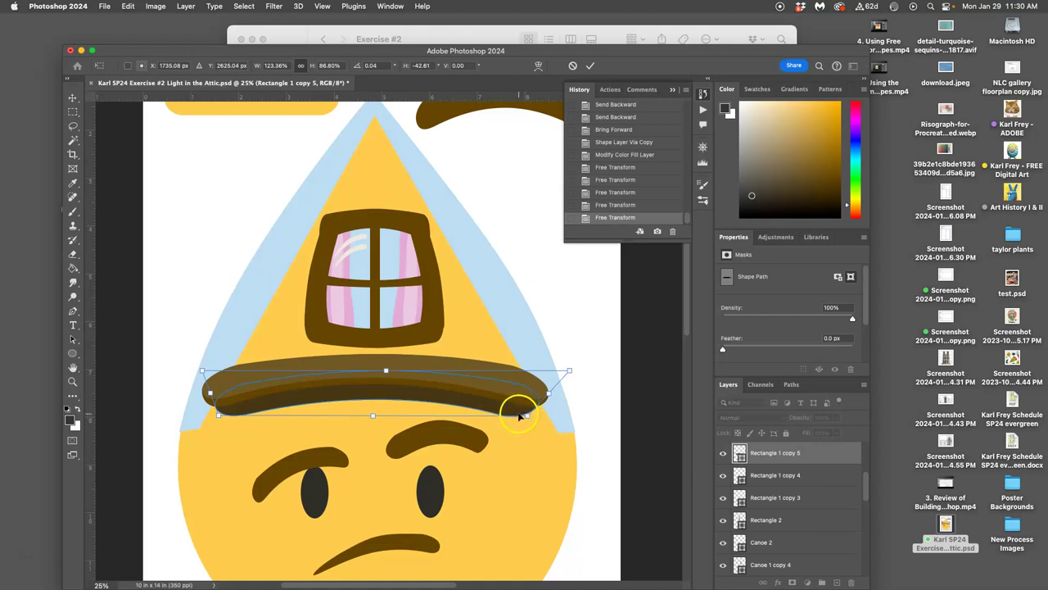
pyautogui.press('Return')
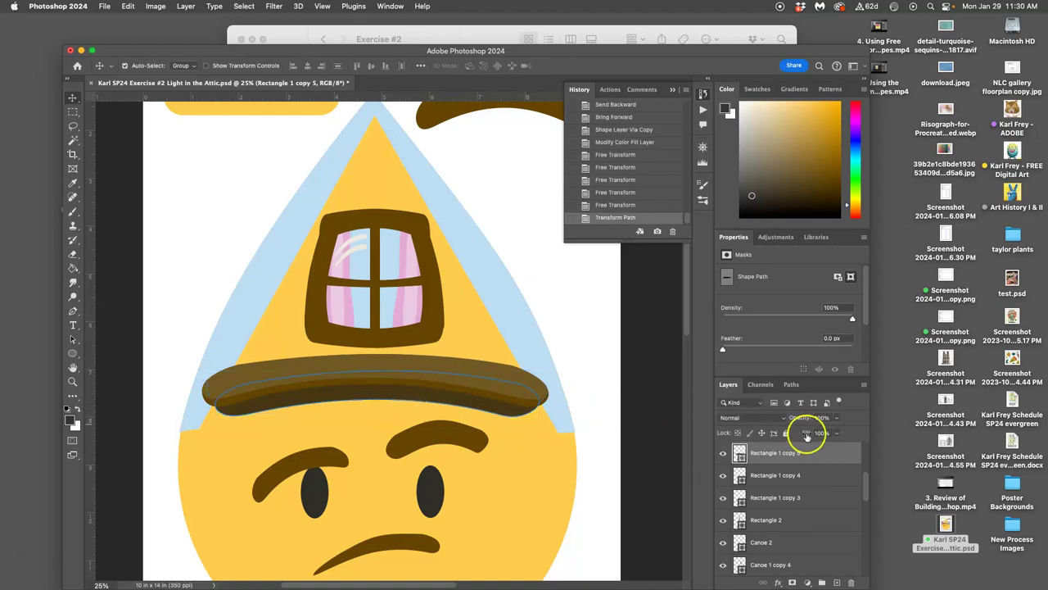
# Lower the brim shadow's opacity to 50% and the light-blue window glass's opacity to 73%.
pyautogui.click(836, 419)
pyautogui.moveTo(836, 432); pyautogui.dragTo(811, 433)
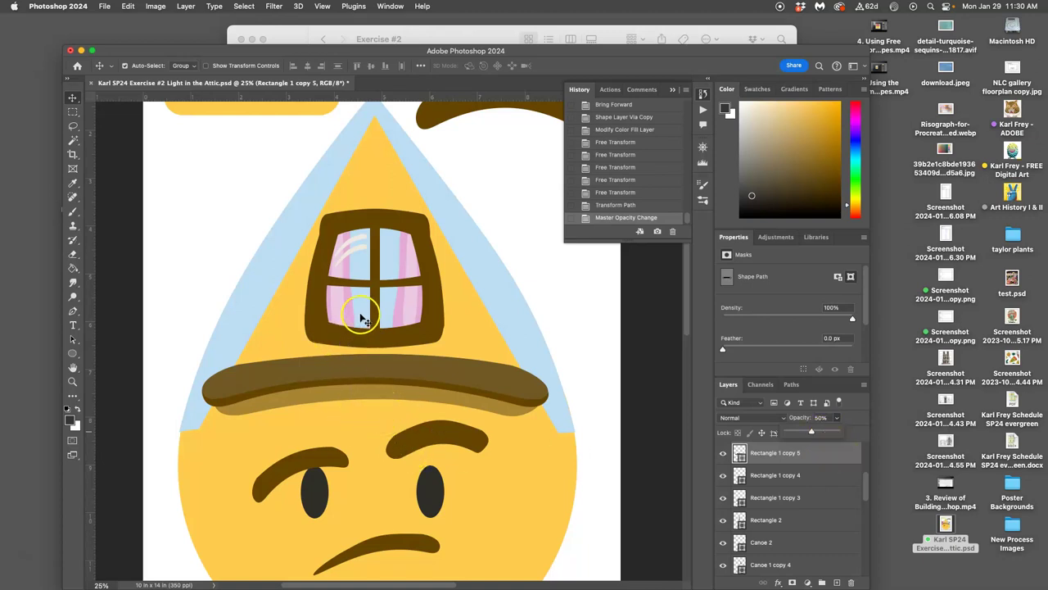
pyautogui.click(359, 308)
pyautogui.click(836, 418)
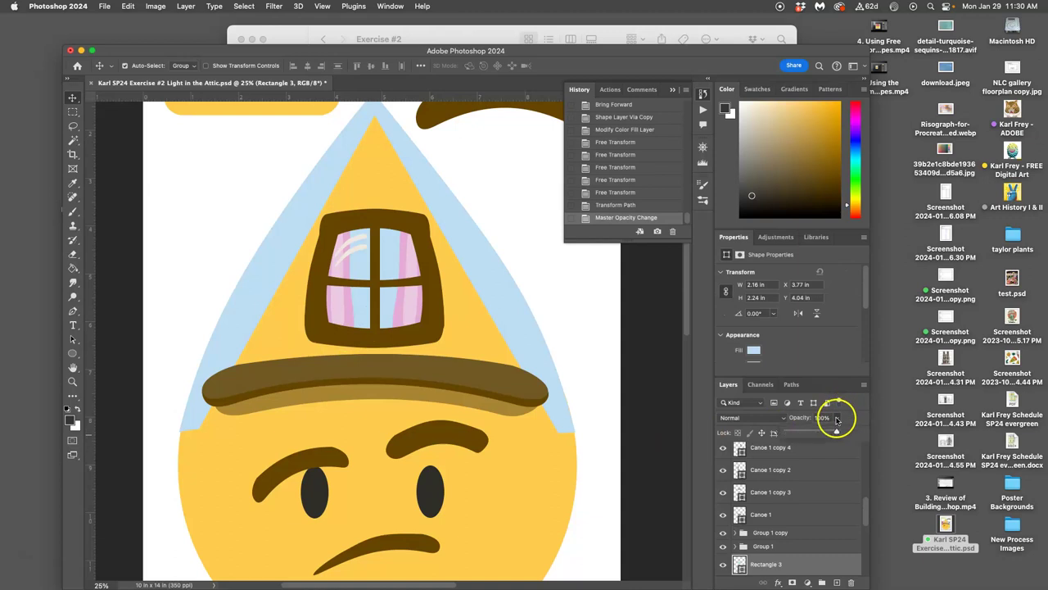
pyautogui.click(829, 432)
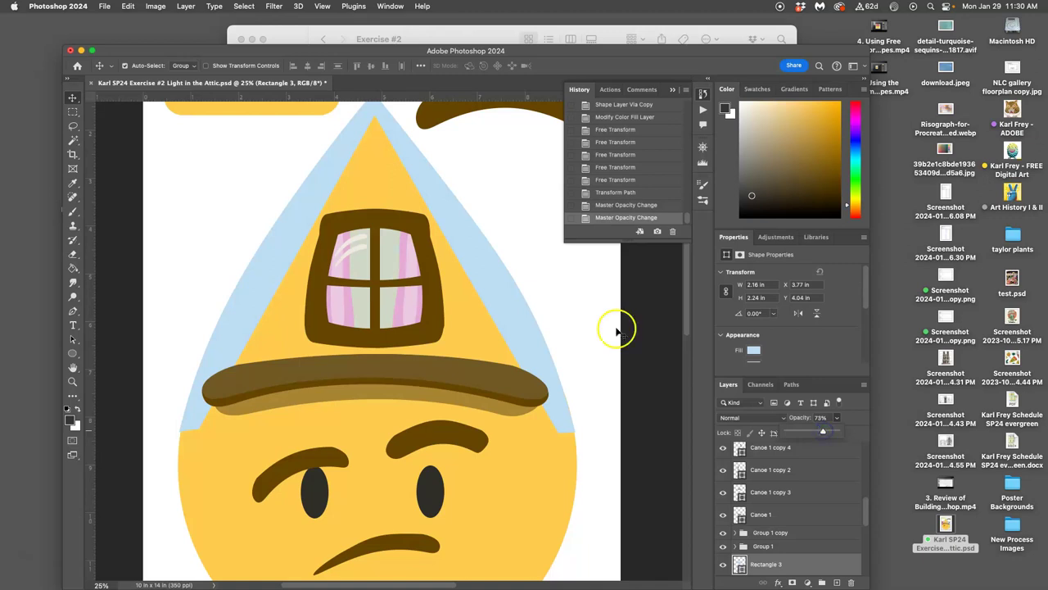
# Duplicate the light-blue roof triangle and scale the copy up slightly so it extends beyond the original on all sides.
pyautogui.scroll(-1, 460, 329)
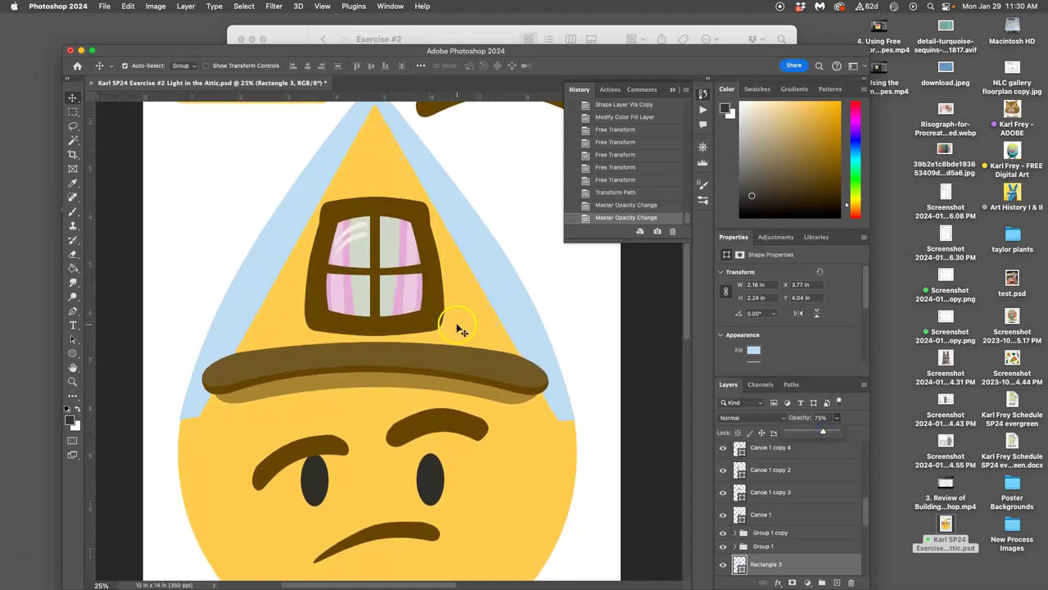
pyautogui.scroll(-5, 462, 329)
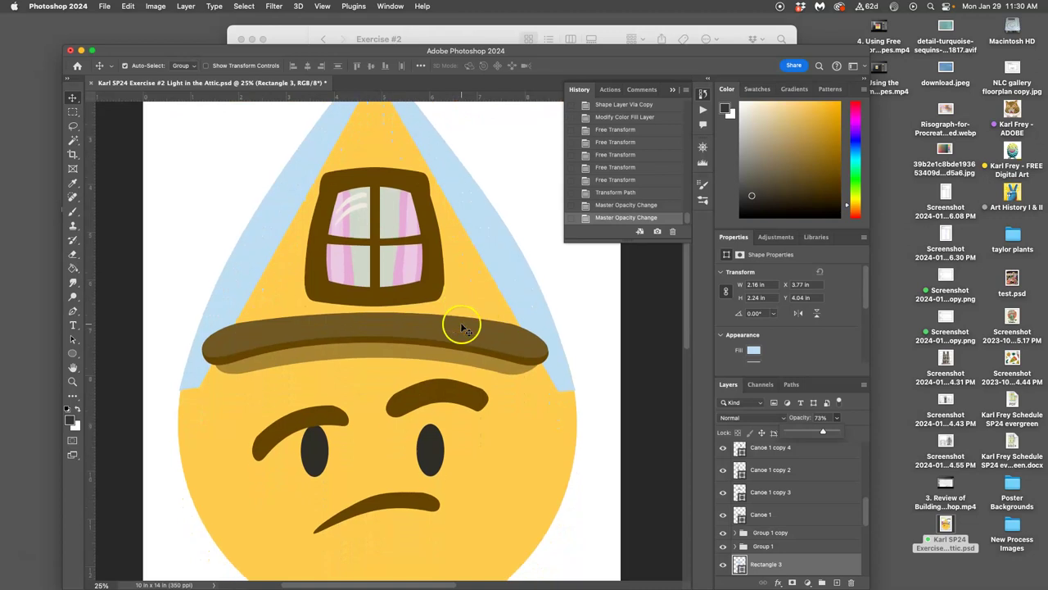
pyautogui.scroll(6, 462, 336)
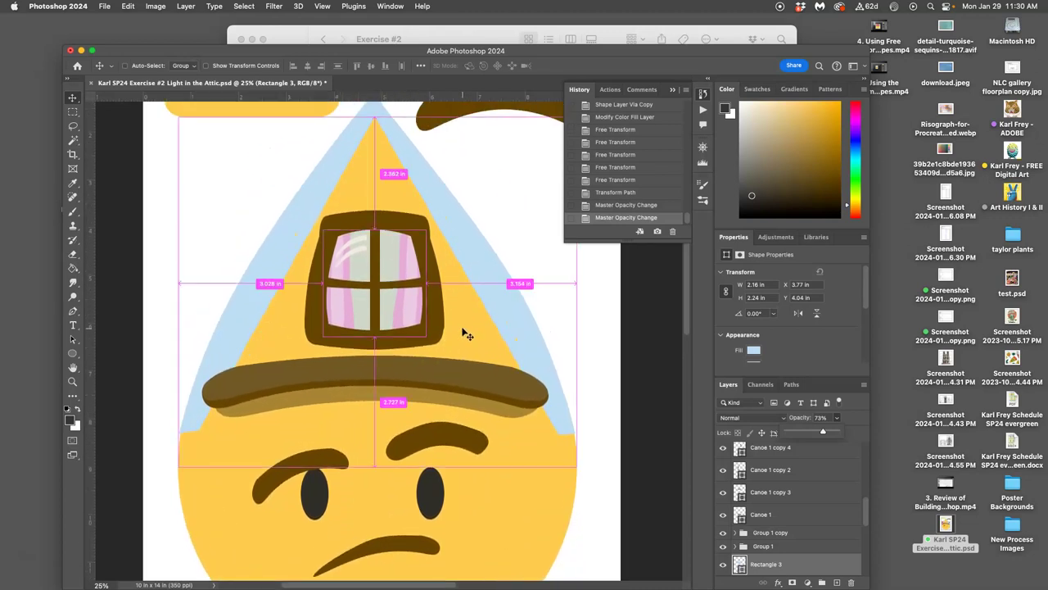
pyautogui.click(230, 321)
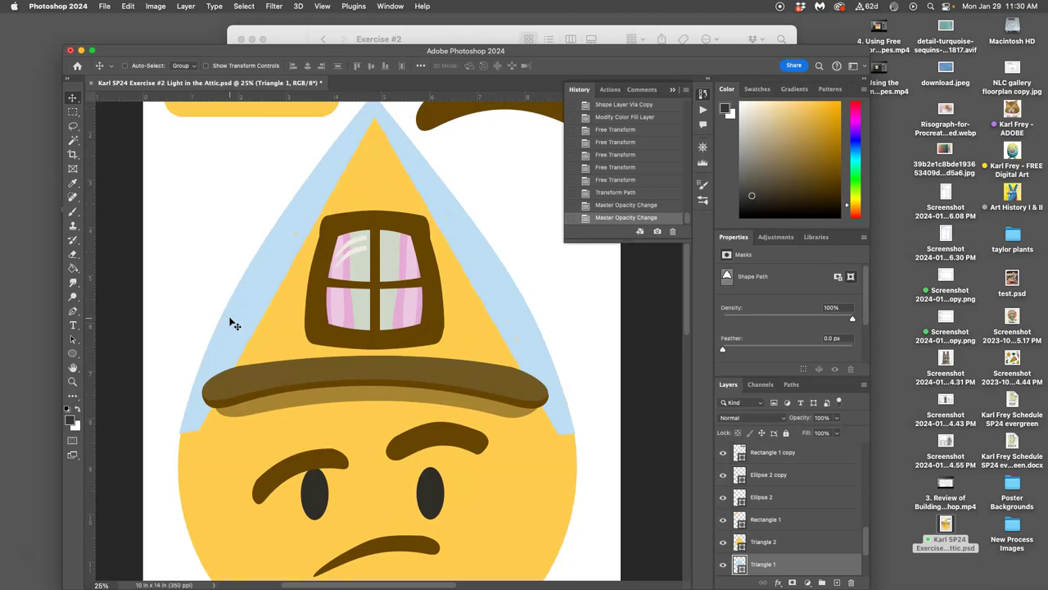
pyautogui.press('super+j')
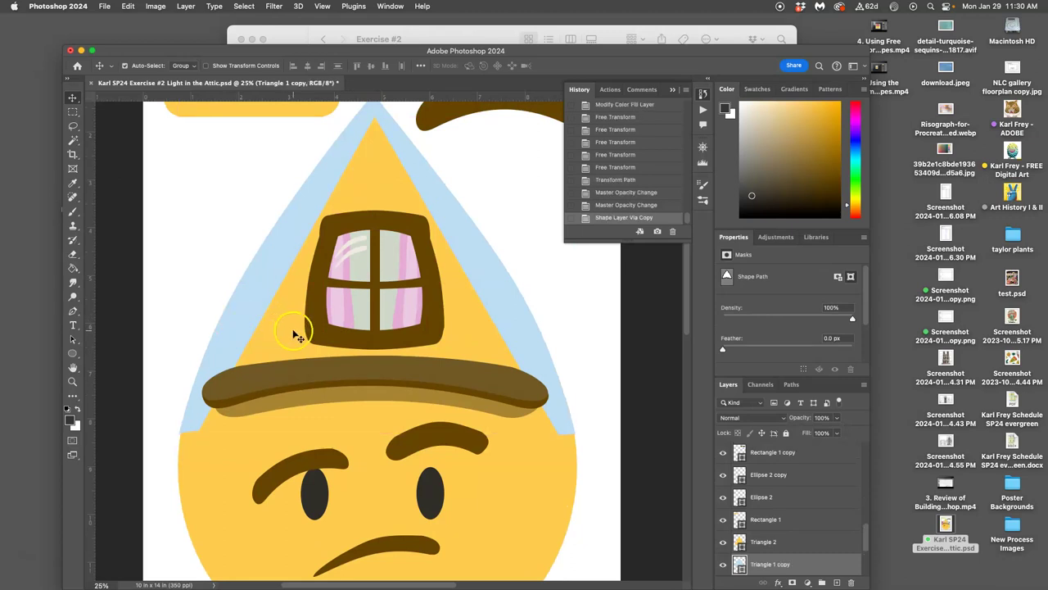
pyautogui.press('super+minus')
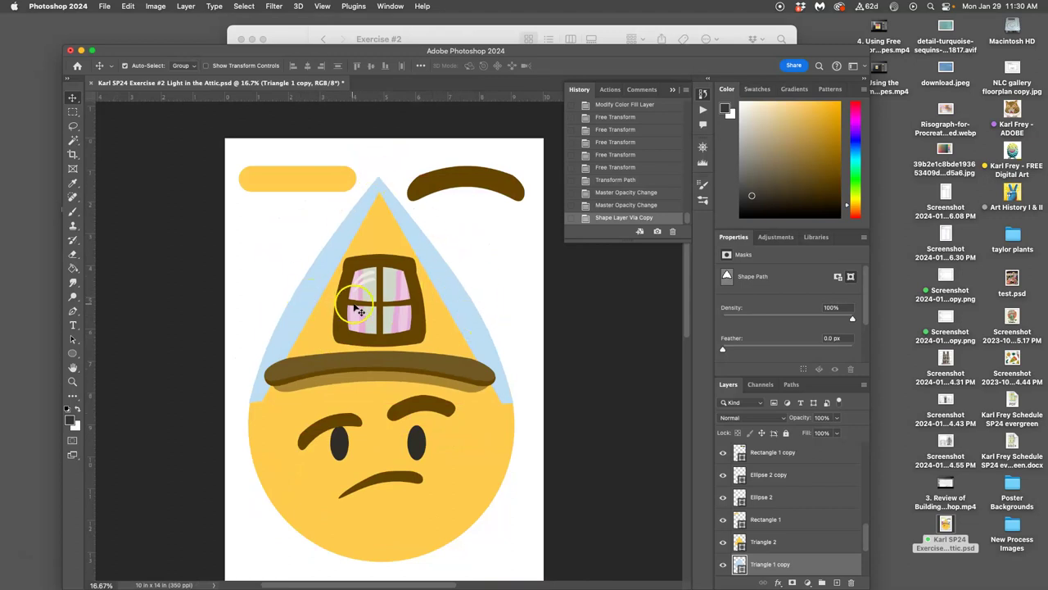
pyautogui.press('super+t')
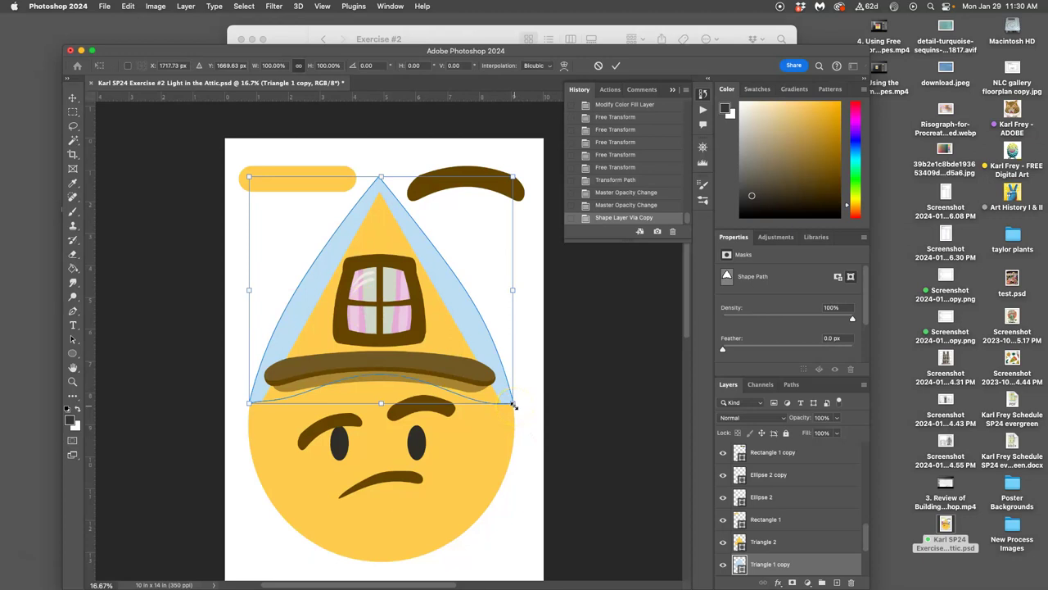
pyautogui.moveTo(515, 406); pyautogui.dragTo(526, 421)
pyautogui.press('Return')
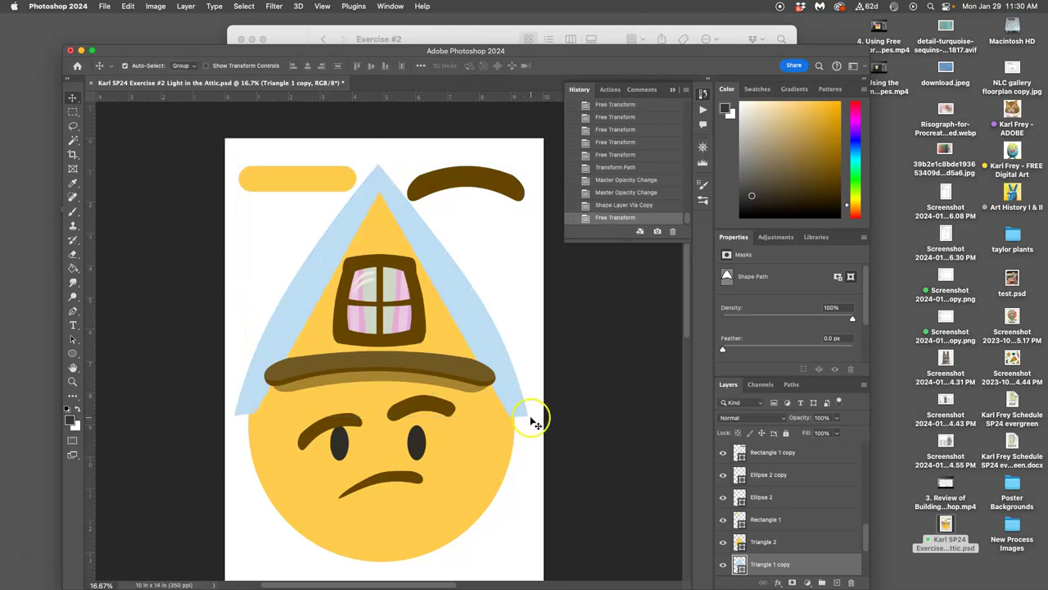
# Recolour the enlarged roof triangle copy to dark reddish brown, #3b1c11.
pyautogui.doubleClick(739, 561)
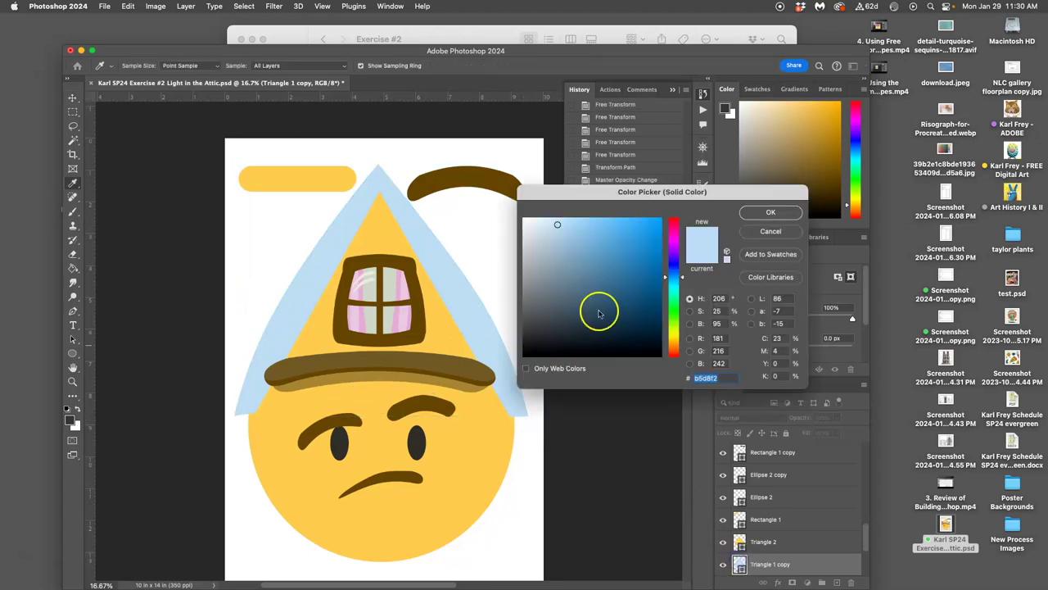
pyautogui.click(673, 230)
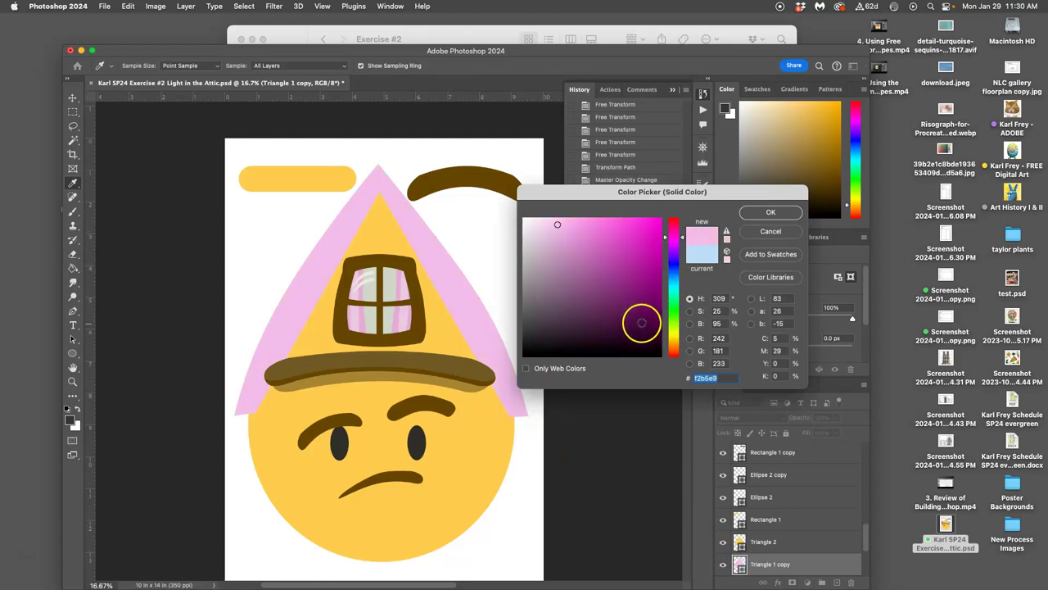
pyautogui.click(630, 328)
pyautogui.click(621, 325)
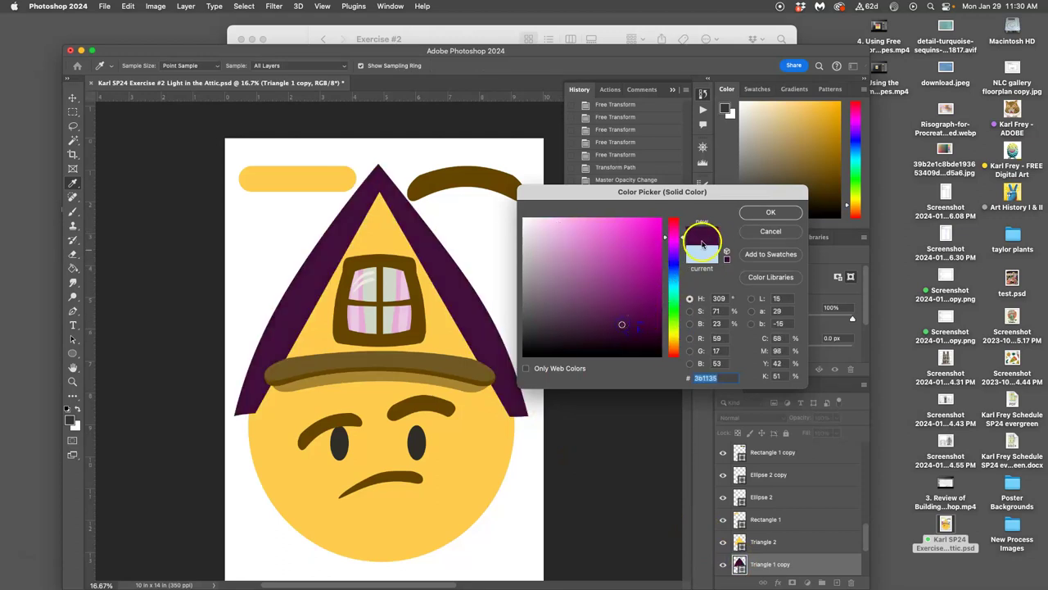
pyautogui.click(672, 347)
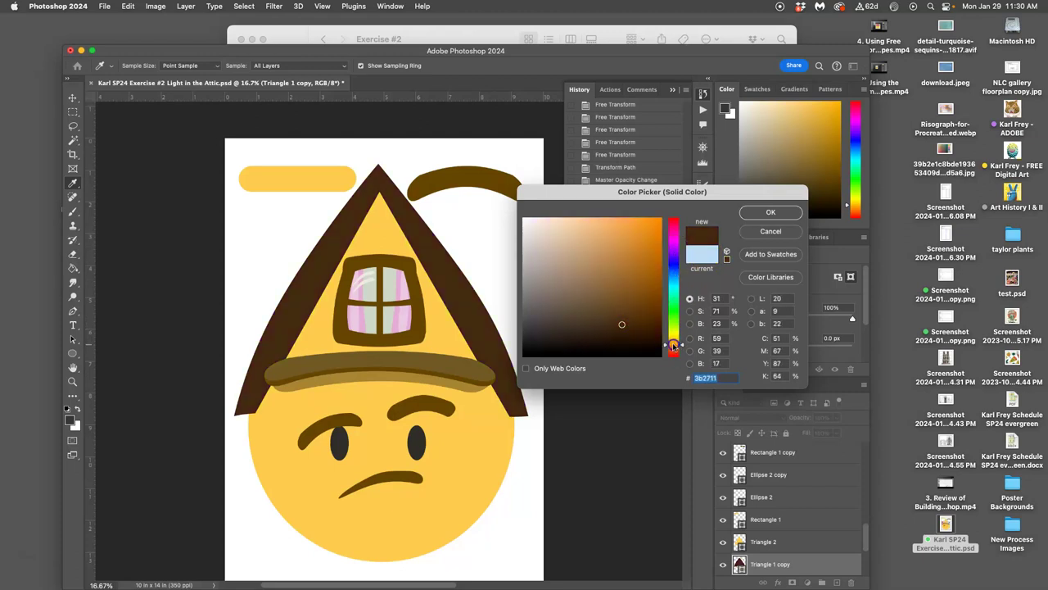
pyautogui.moveTo(673, 347); pyautogui.dragTo(670, 350)
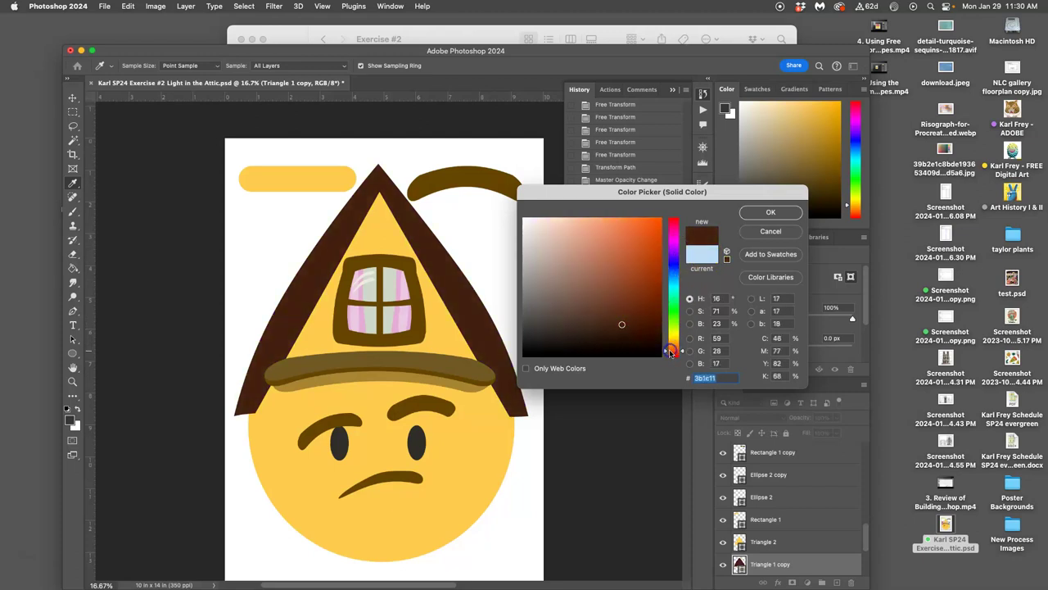
pyautogui.click(777, 212)
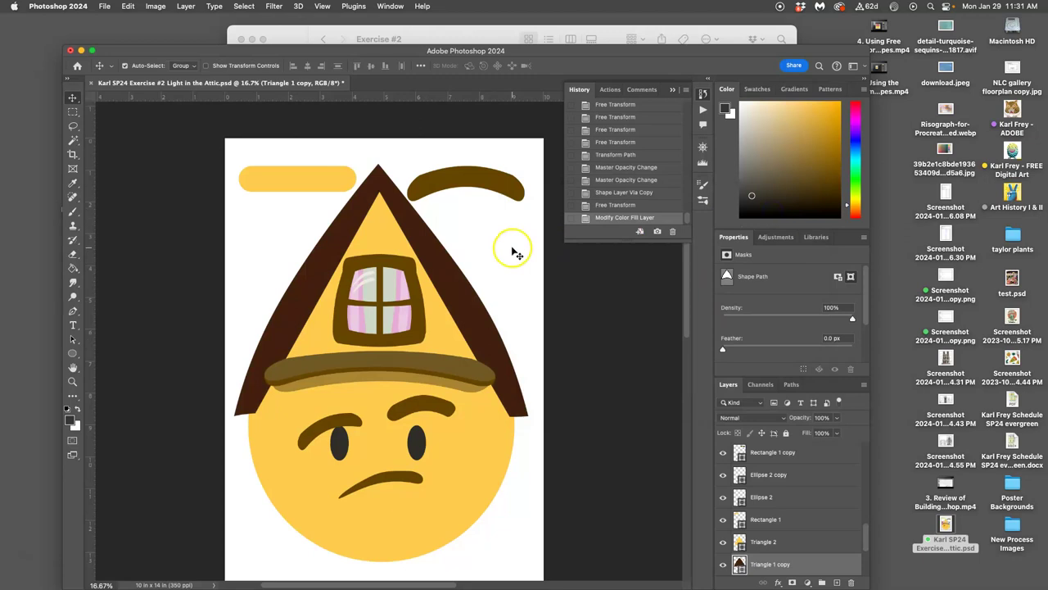
# Send the dark brown roof copy behind the light-blue roof triangle as an outline, and select the light-blue triangle.
pyautogui.press('super')
pyautogui.press('super+bracketleft')
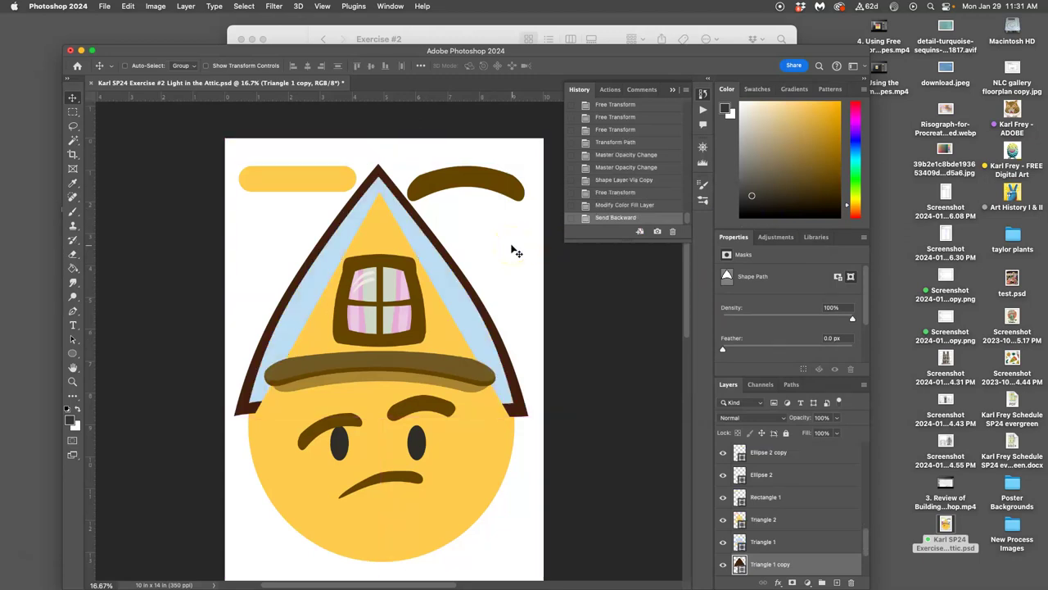
pyautogui.press('super+bracketright')
pyautogui.press('super+bracketleft')
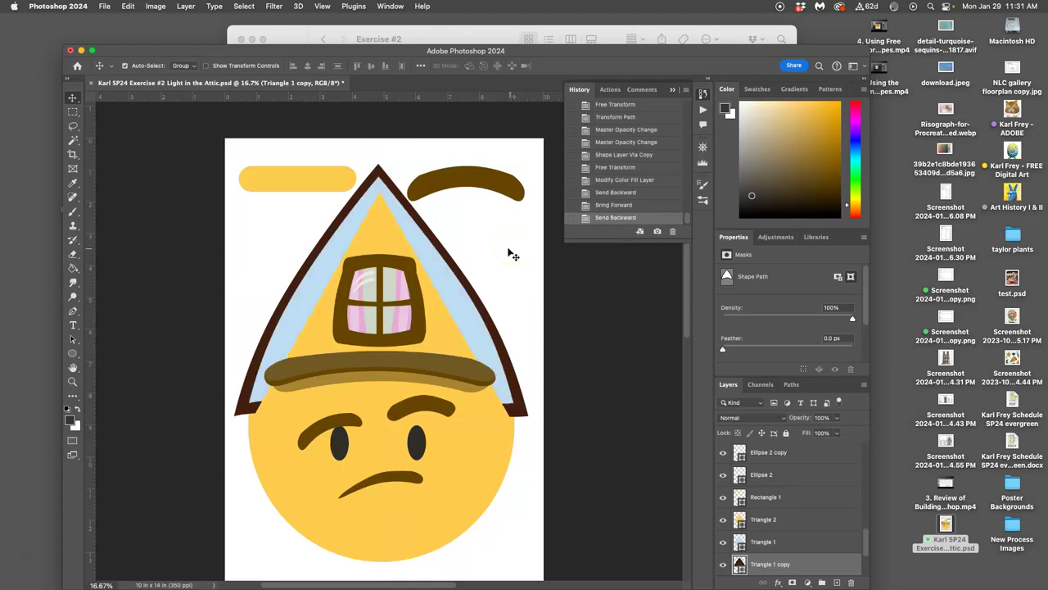
pyautogui.click(470, 294)
pyautogui.click(460, 309)
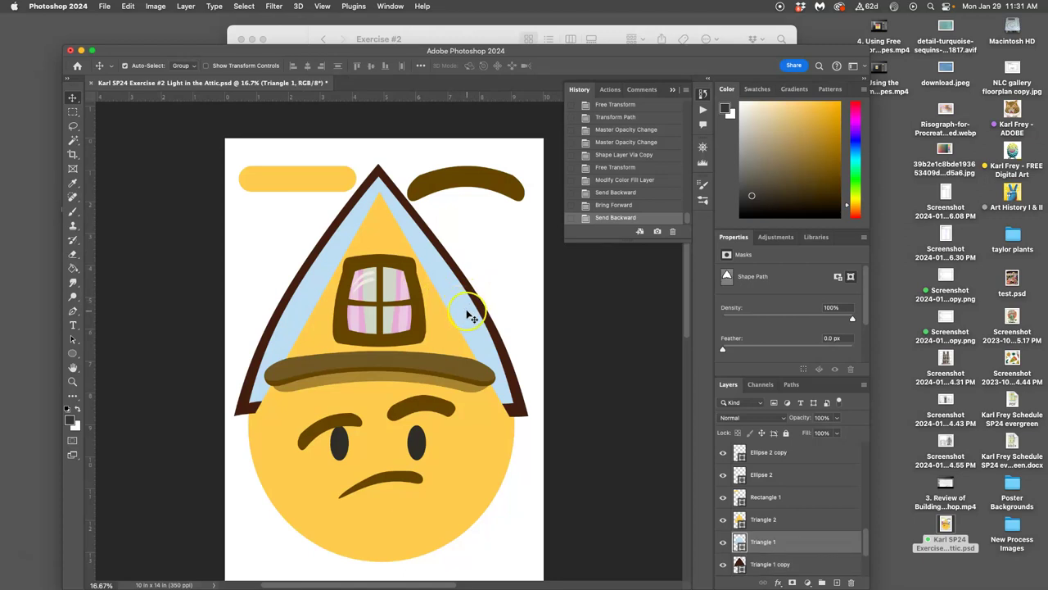
# Warp the yellow roof triangle so both sides bow outward, following the curve of the light-blue triangle behind it.
pyautogui.click(324, 321)
pyautogui.press('super+t')
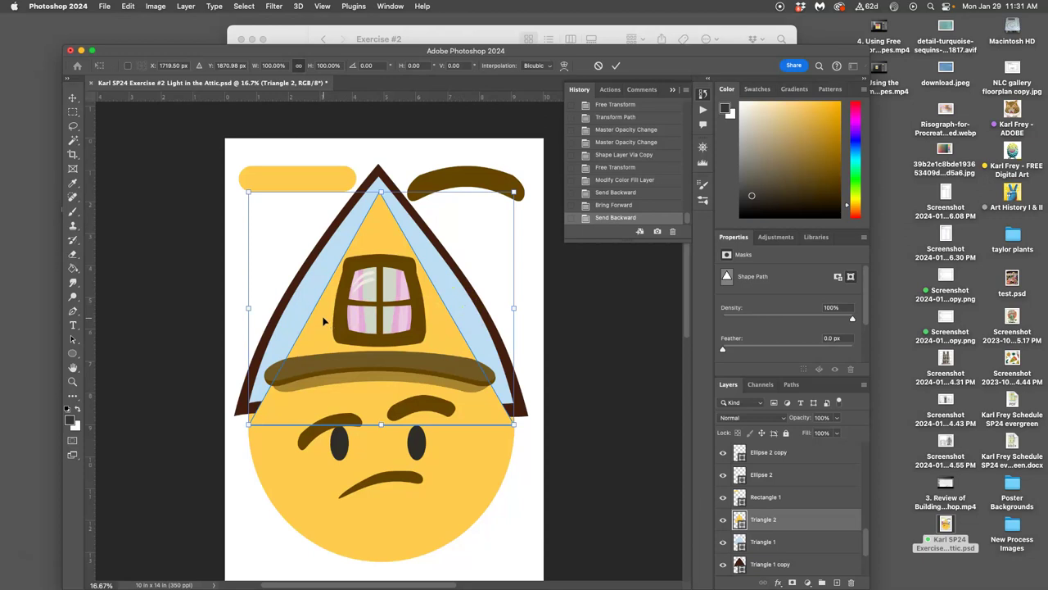
pyautogui.rightClick(324, 321)
pyautogui.click(340, 398)
pyautogui.moveTo(324, 338); pyautogui.dragTo(311, 305)
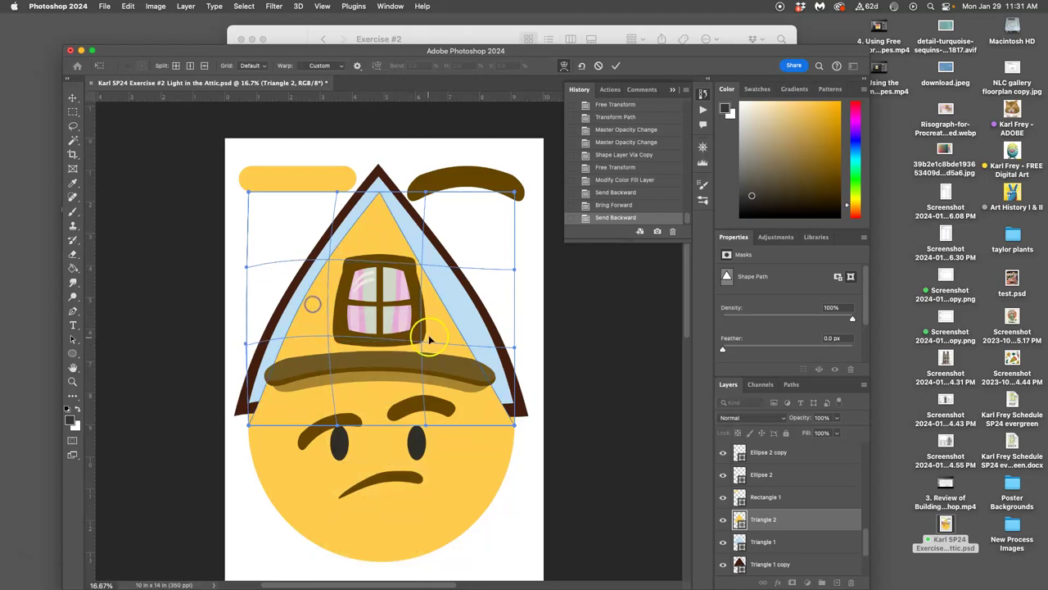
pyautogui.moveTo(451, 317); pyautogui.dragTo(459, 317)
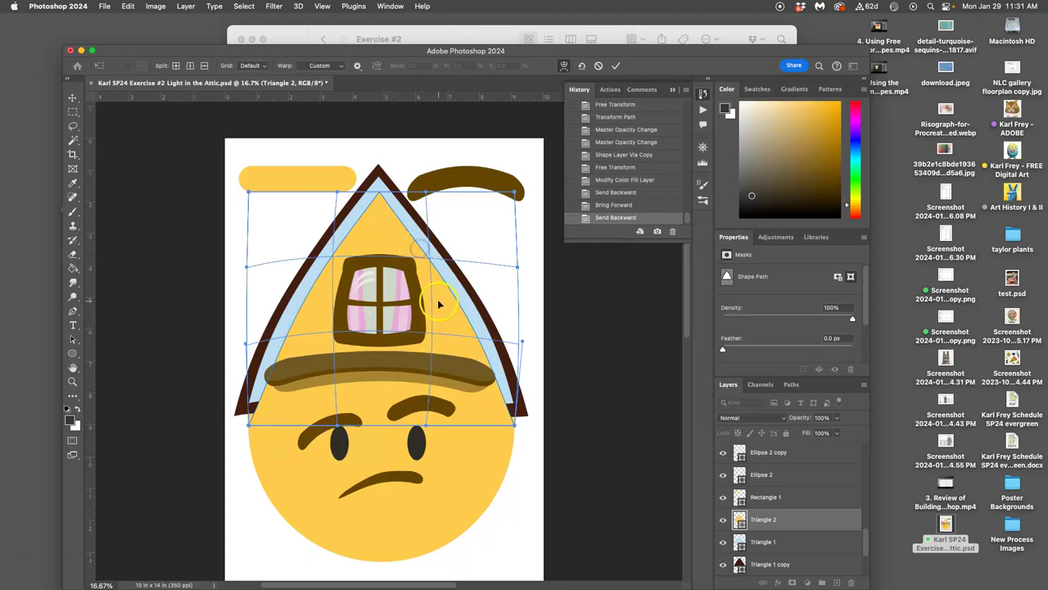
pyautogui.press('Return')
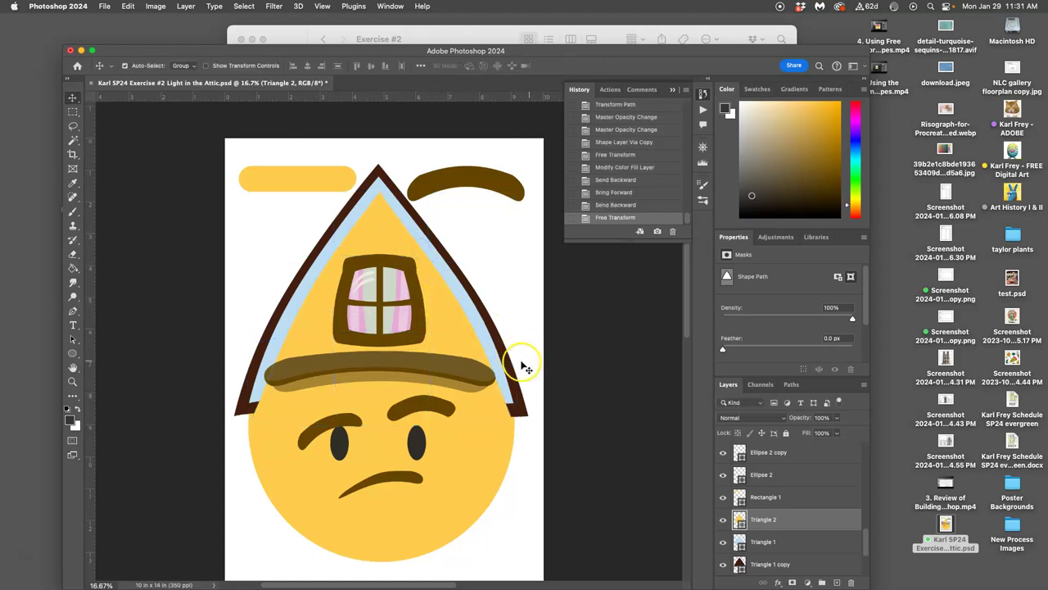
# Recolour the light-blue roof triangle to pale teal, #a5d2cd, after trying the curtain's pink and the window glass's grey-green.
pyautogui.click(742, 542)
pyautogui.doubleClick(740, 542)
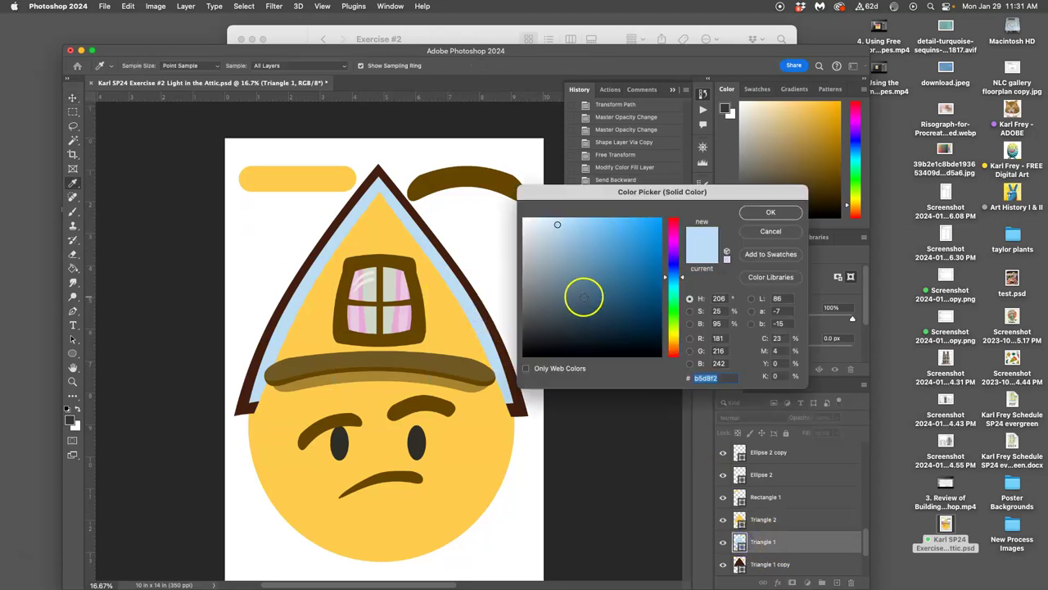
pyautogui.click(398, 311)
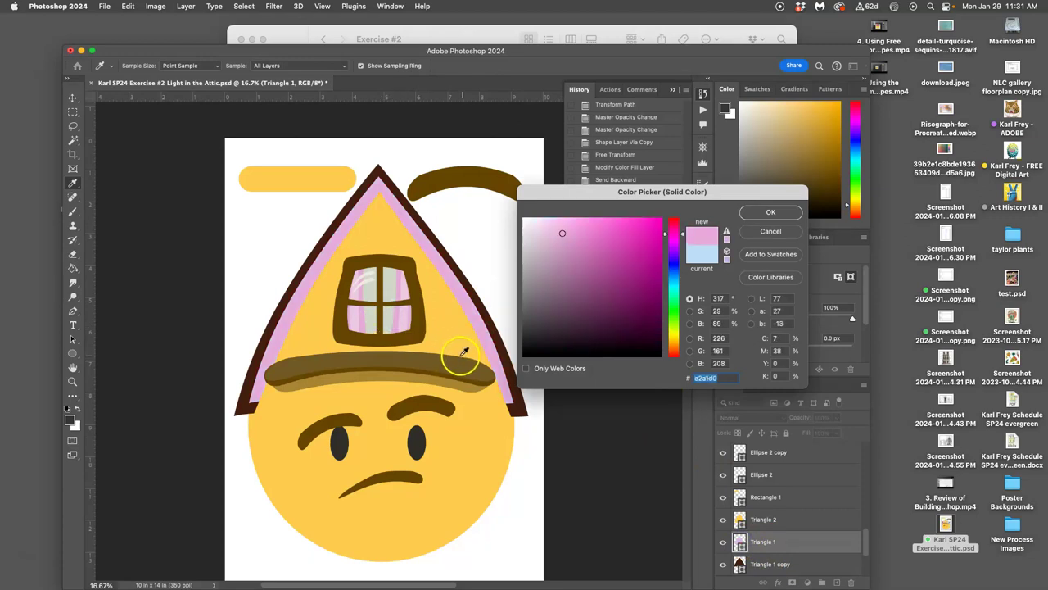
pyautogui.click(371, 313)
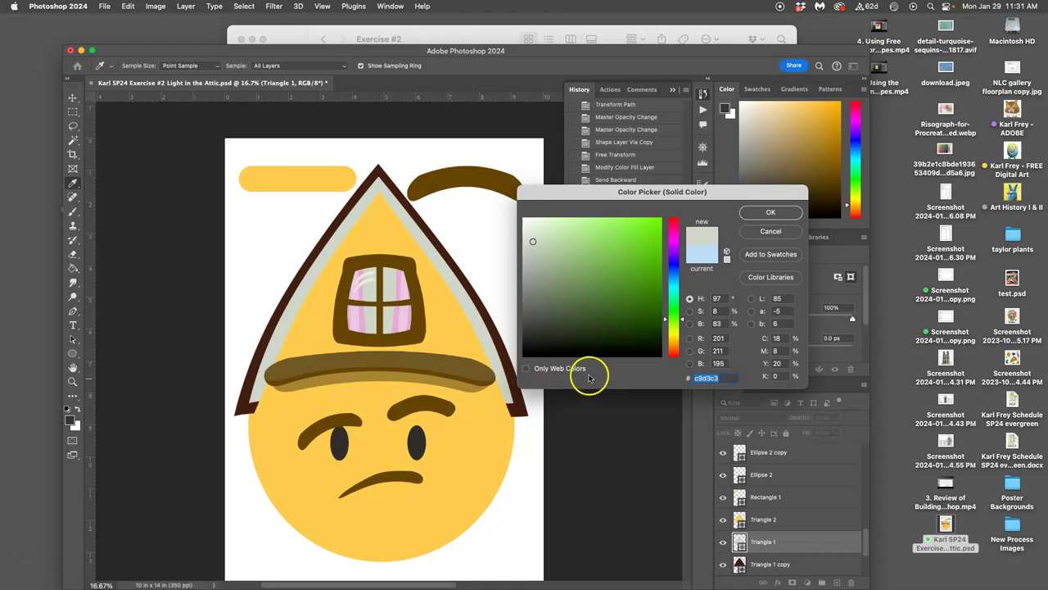
pyautogui.click(598, 280)
pyautogui.moveTo(598, 279)
pyautogui.mouseDown()
pyautogui.moveTo(587, 303)
pyautogui.moveTo(541, 262)
pyautogui.mouseUp()
pyautogui.click(669, 289)
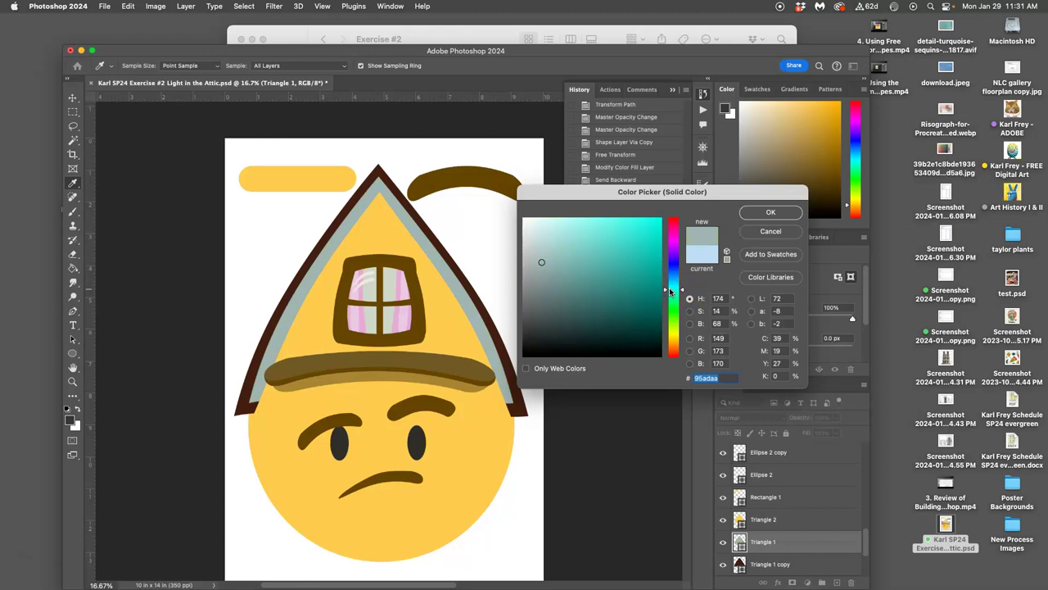
pyautogui.click(575, 244)
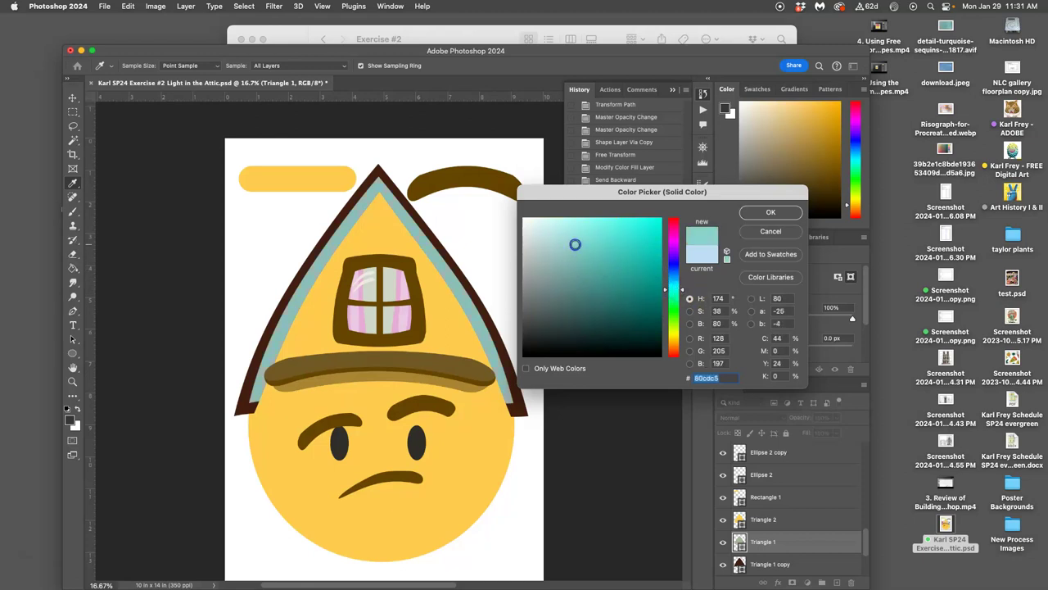
pyautogui.moveTo(575, 244)
pyautogui.mouseDown()
pyautogui.moveTo(562, 230)
pyautogui.moveTo(553, 240)
pyautogui.mouseUp()
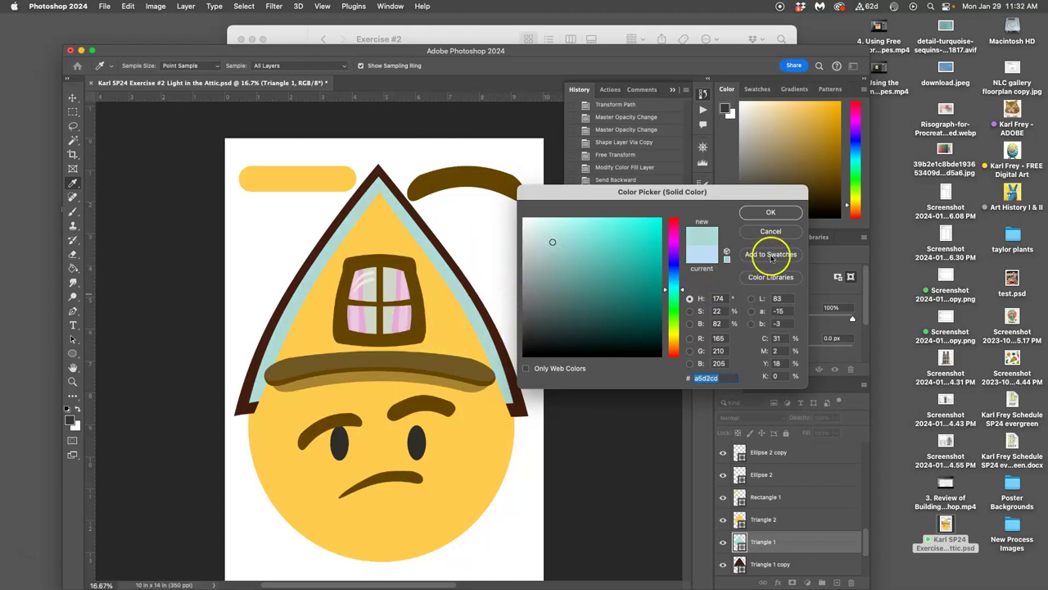
pyautogui.click(773, 214)
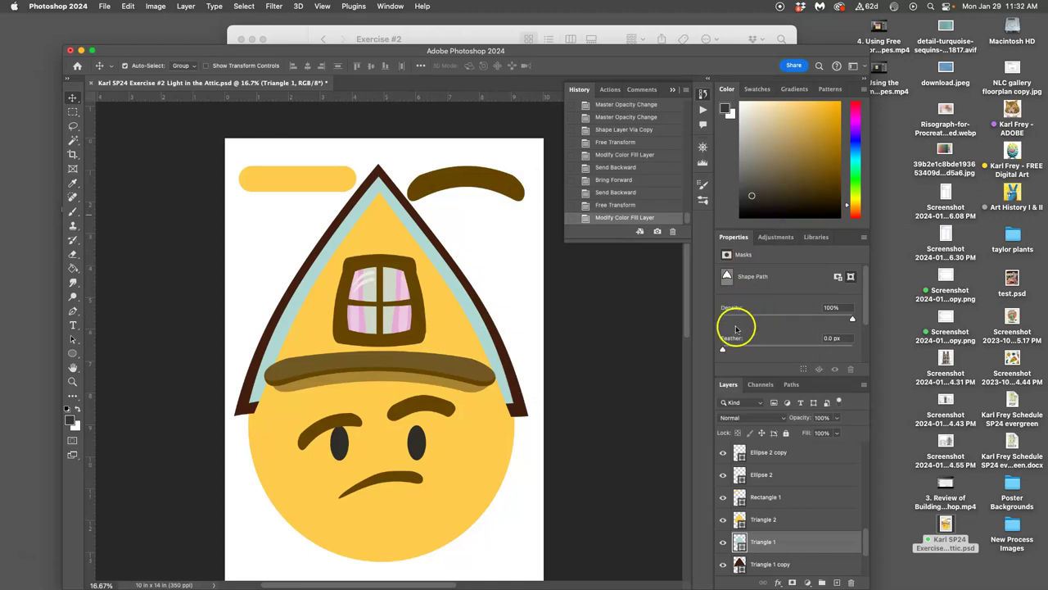
# Draw a narrow ellipse about 0.16 by 0.41 in inside the left eye and fill it with white, #ffffff.
pyautogui.scroll(-2, 517, 381)
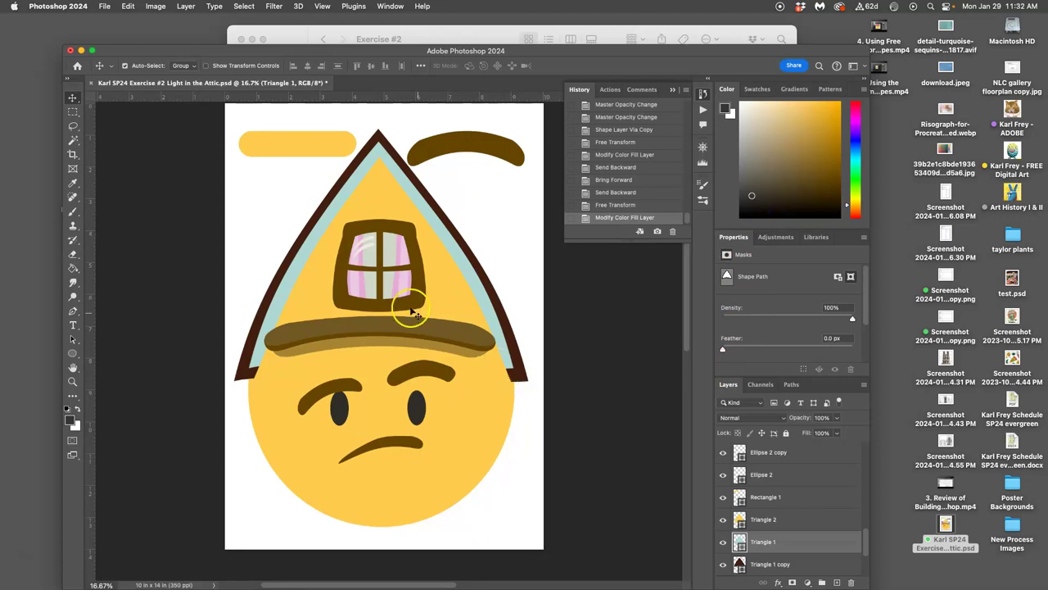
pyautogui.click(72, 355)
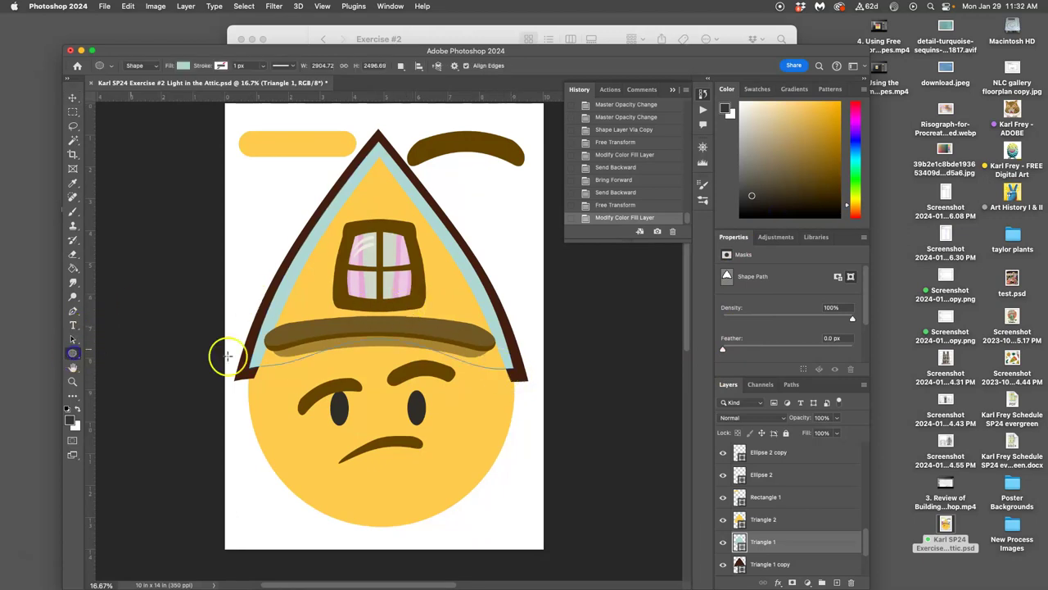
pyautogui.moveTo(333, 396); pyautogui.dragTo(343, 416)
pyautogui.doubleClick(740, 541)
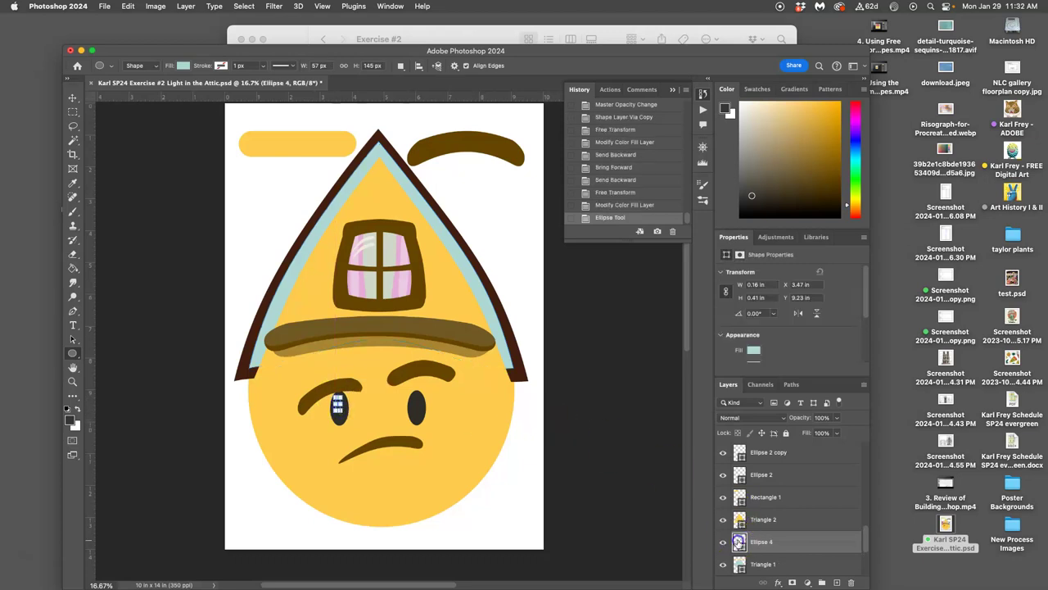
pyautogui.moveTo(536, 231); pyautogui.dragTo(522, 216)
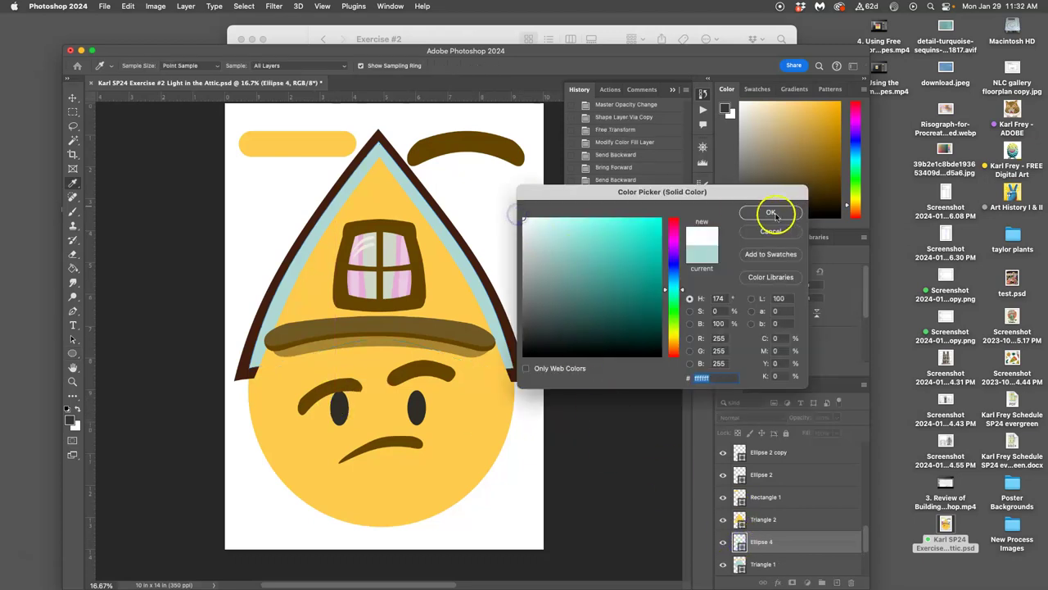
pyautogui.click(770, 212)
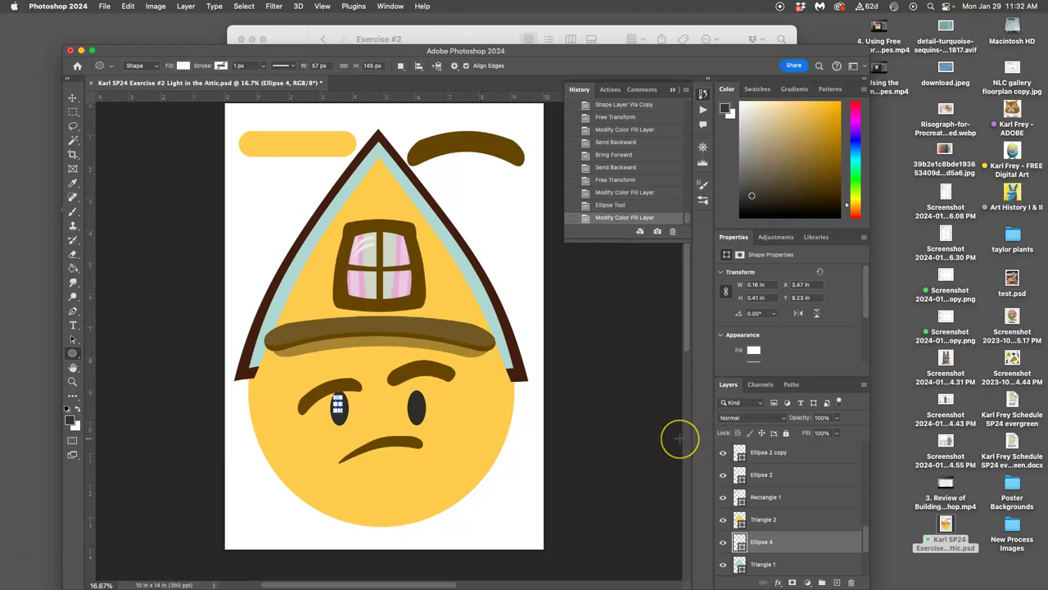
# Bring the white eye highlight forward six levels, above the Rectangle 3 layer.
pyautogui.press('super+bracketright')
pyautogui.press('super+bracketright')
pyautogui.press('super+bracketright')
pyautogui.press('super+bracketright')
pyautogui.press('super+bracketright')
pyautogui.press('super+bracketright')
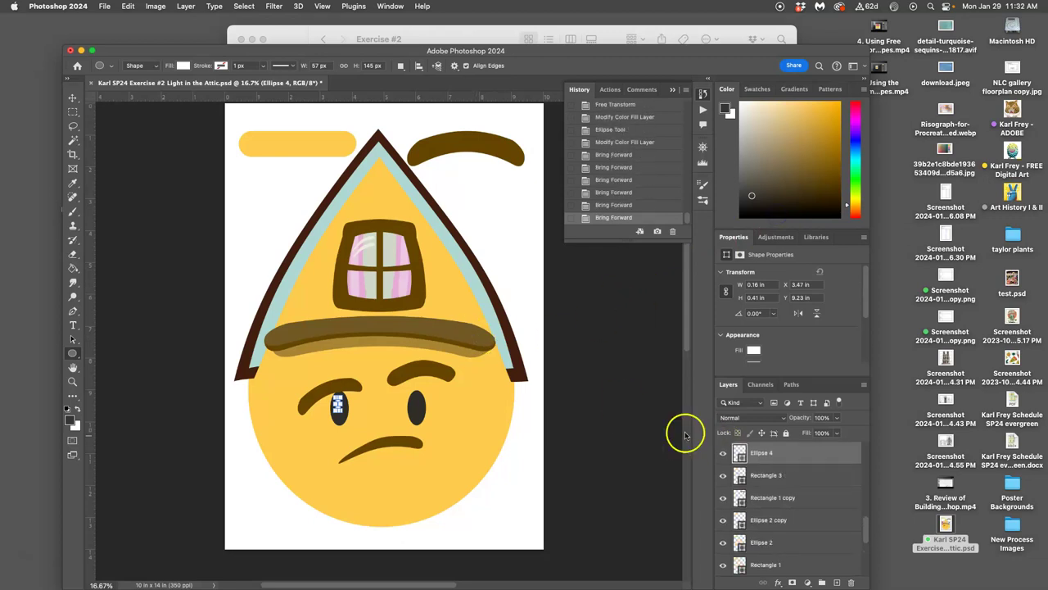
# Duplicate the white eye highlight and move the copy into the right eye.
pyautogui.press('super+j')
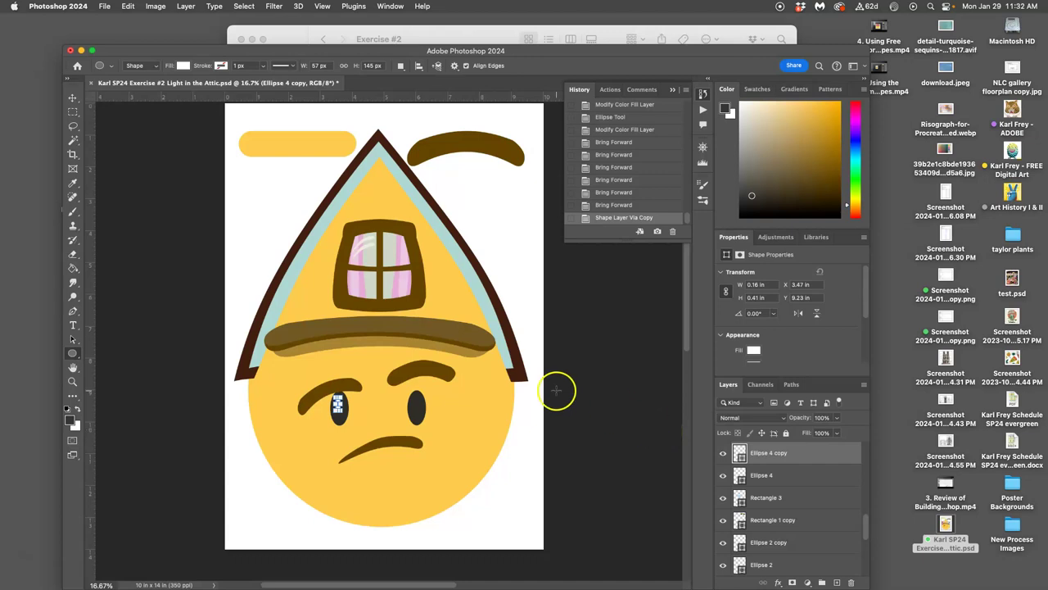
pyautogui.click(72, 98)
pyautogui.moveTo(339, 409); pyautogui.dragTo(416, 407)
pyautogui.click(520, 448)
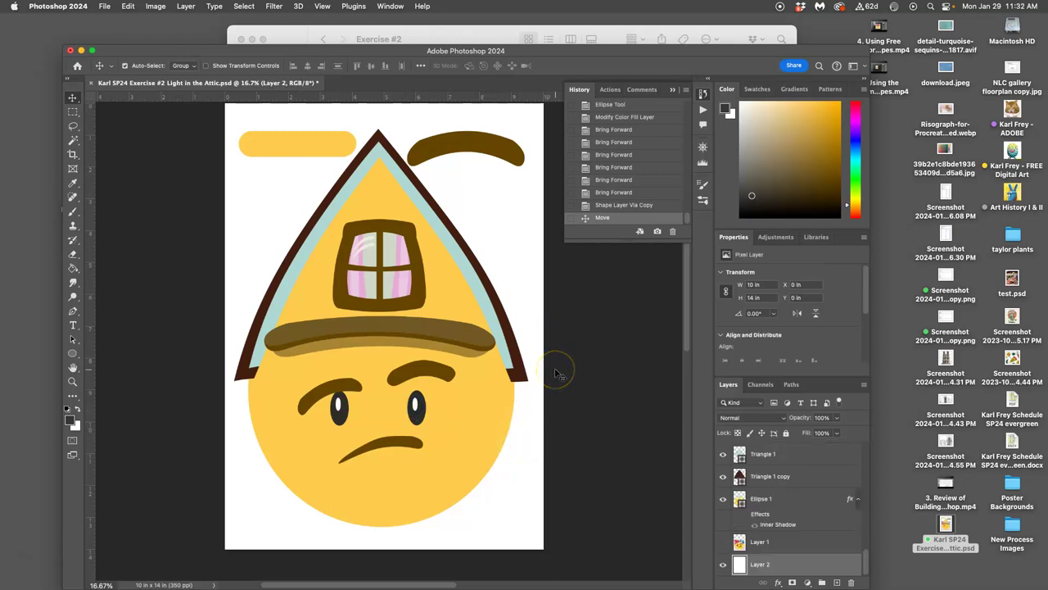
pyautogui.click(304, 262)
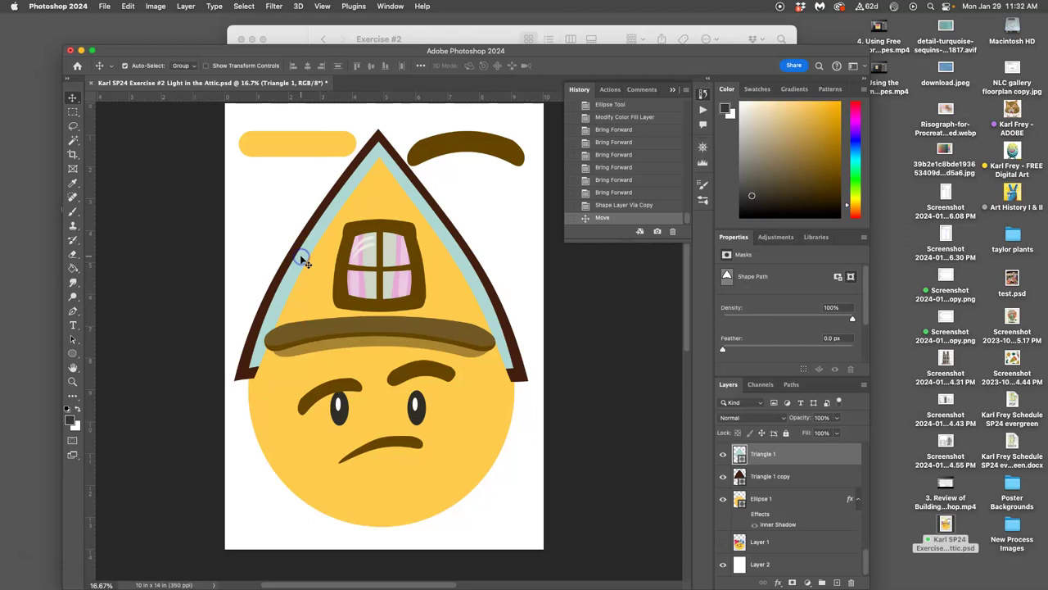
pyautogui.moveTo(305, 262); pyautogui.dragTo(323, 269)
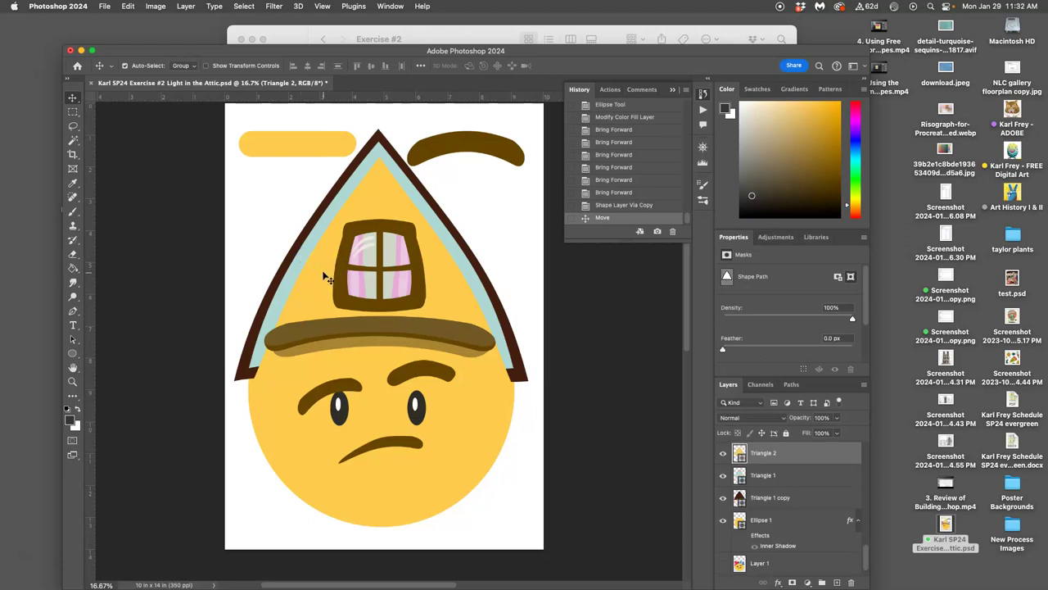
pyautogui.click(301, 263)
pyautogui.click(543, 313)
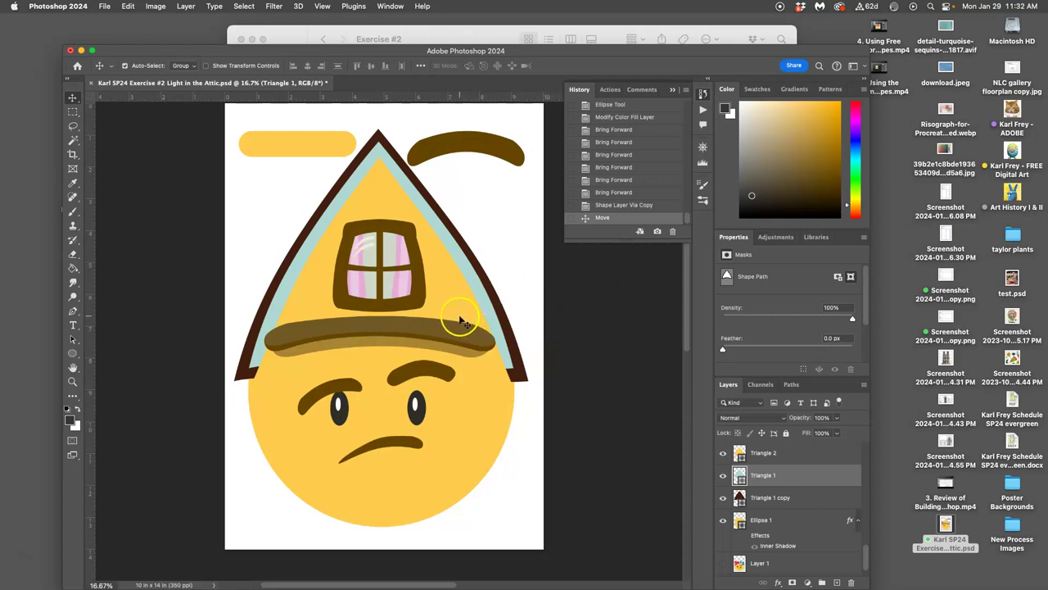
# Hide the white background layer, Layer 2, so the illustration sits on transparency.
pyautogui.scroll(-1, 794, 509)
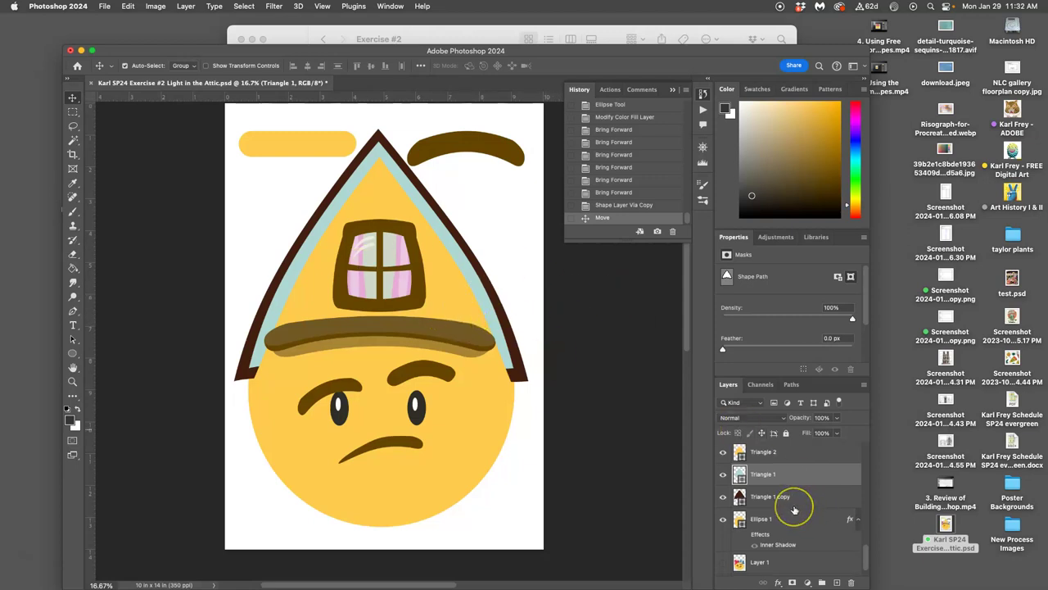
pyautogui.scroll(-2, 794, 510)
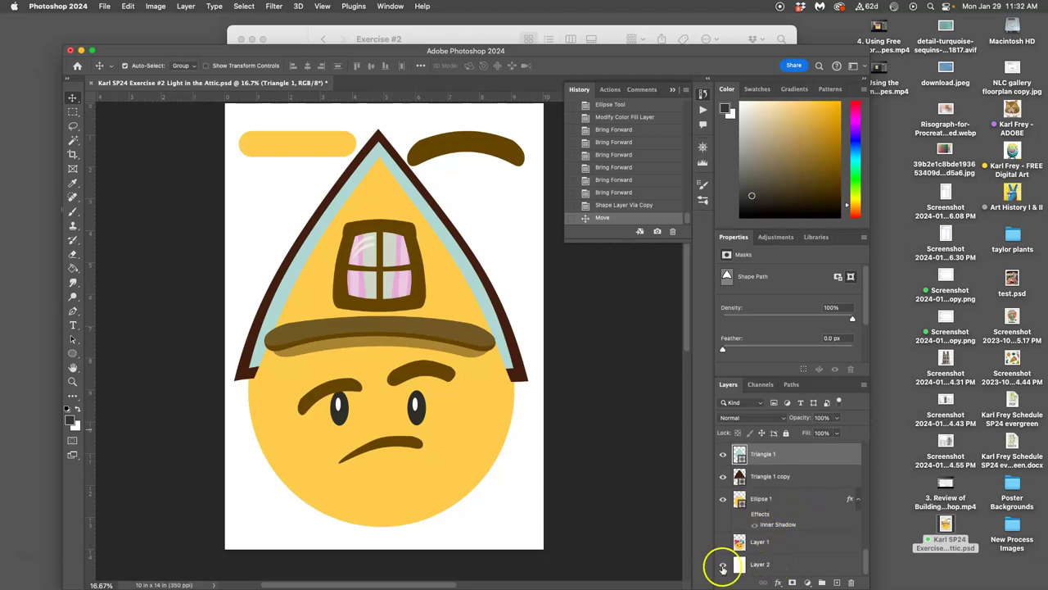
pyautogui.click(722, 565)
# Show the locked Layer 1 copy layer for a quick check, and hide it again.
pyautogui.scroll(-5, 766, 541)
pyautogui.scroll(8, 770, 540)
pyautogui.click(723, 455)
pyautogui.click(723, 453)
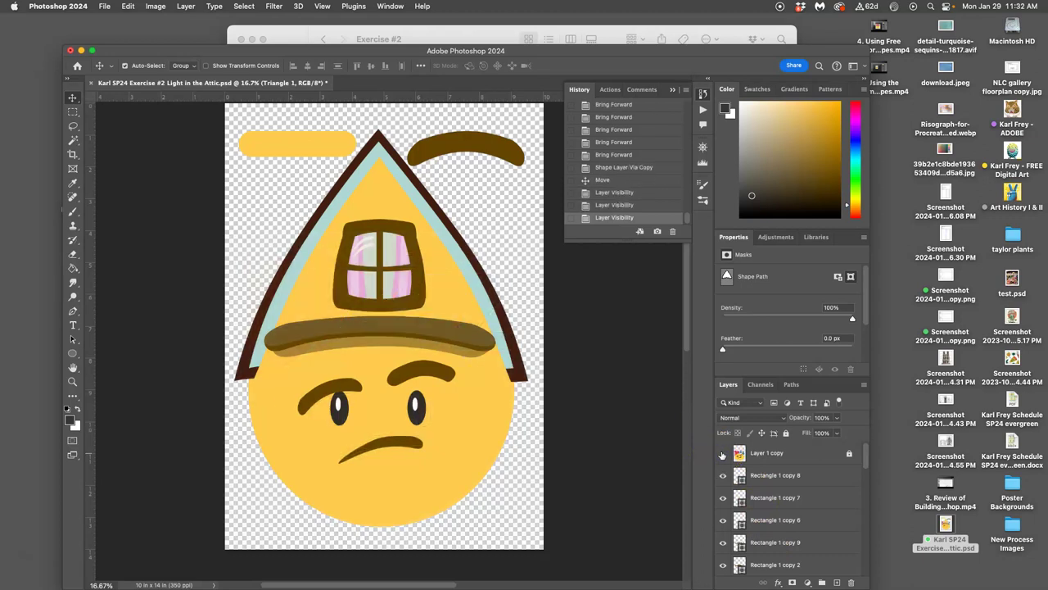
# Hide the two spare shapes beside the roof peak: the brown arc and the yellow rounded rectangle.
pyautogui.moveTo(732, 459); pyautogui.dragTo(404, 356)
pyautogui.click(477, 144)
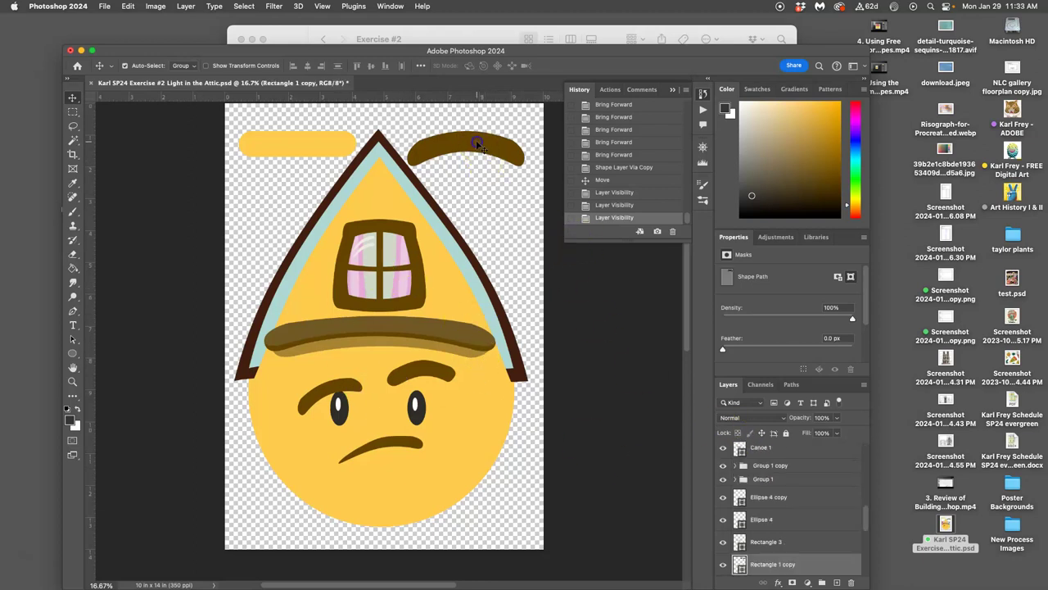
pyautogui.click(723, 564)
pyautogui.click(314, 158)
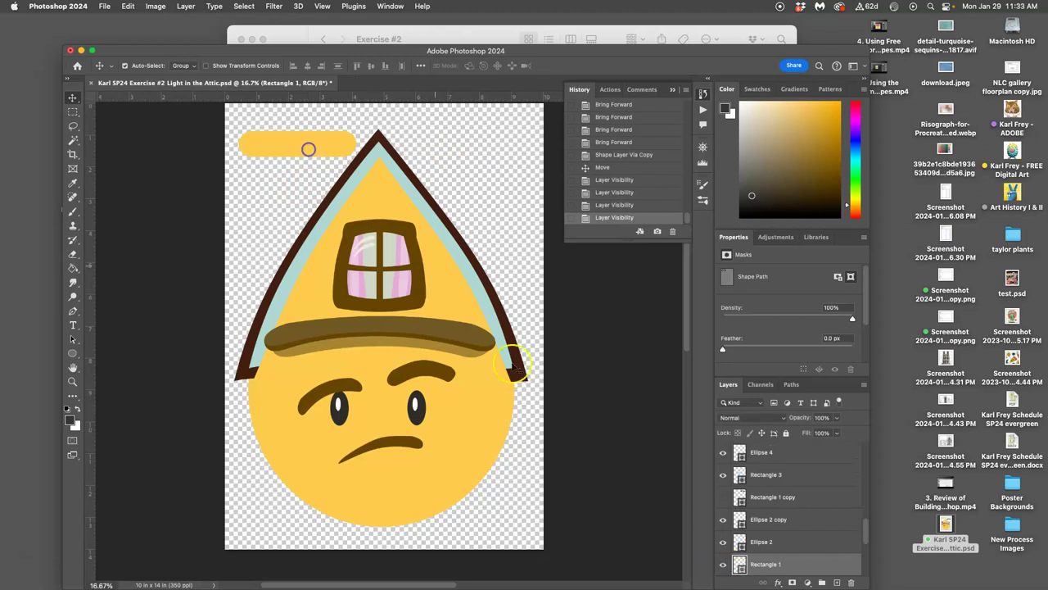
pyautogui.click(724, 563)
# Review the whole layer stack for leftover visible layers, expanding Group 1 to examine its contents.
pyautogui.scroll(-5, 805, 542)
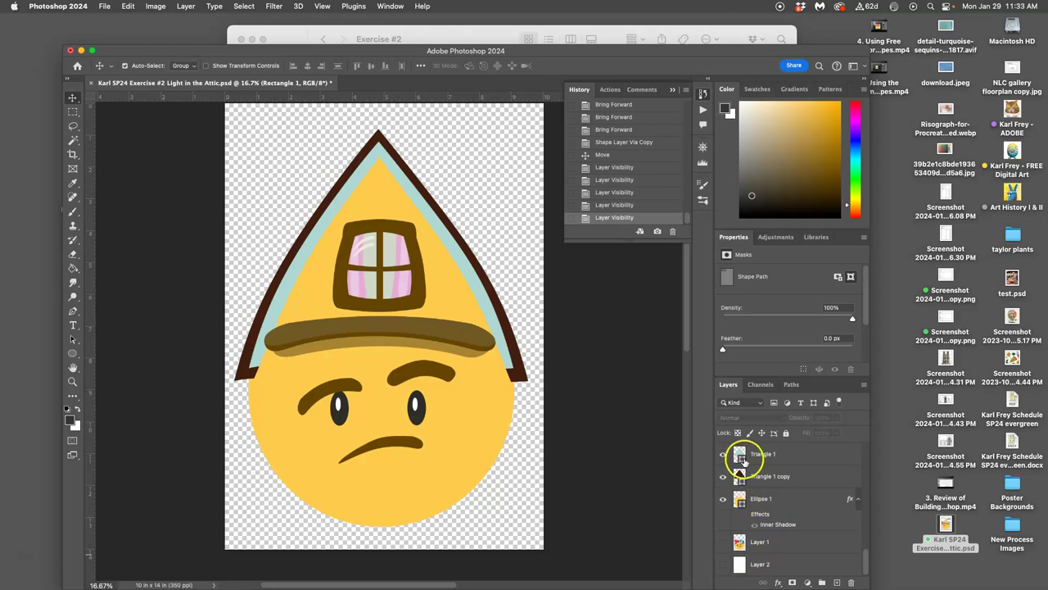
pyautogui.scroll(2, 760, 483)
pyautogui.scroll(6, 761, 490)
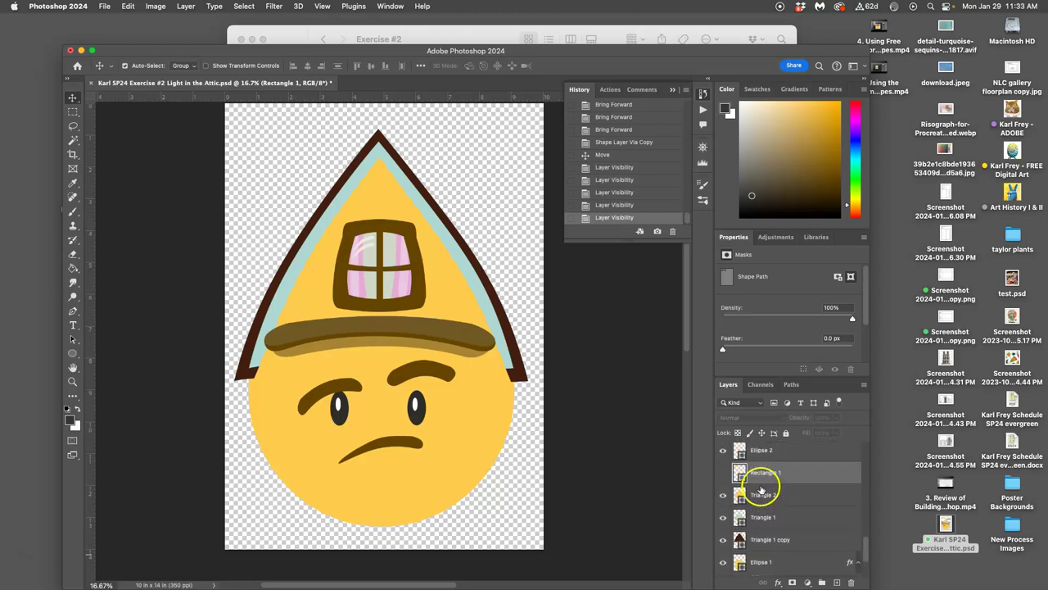
pyautogui.scroll(1, 756, 496)
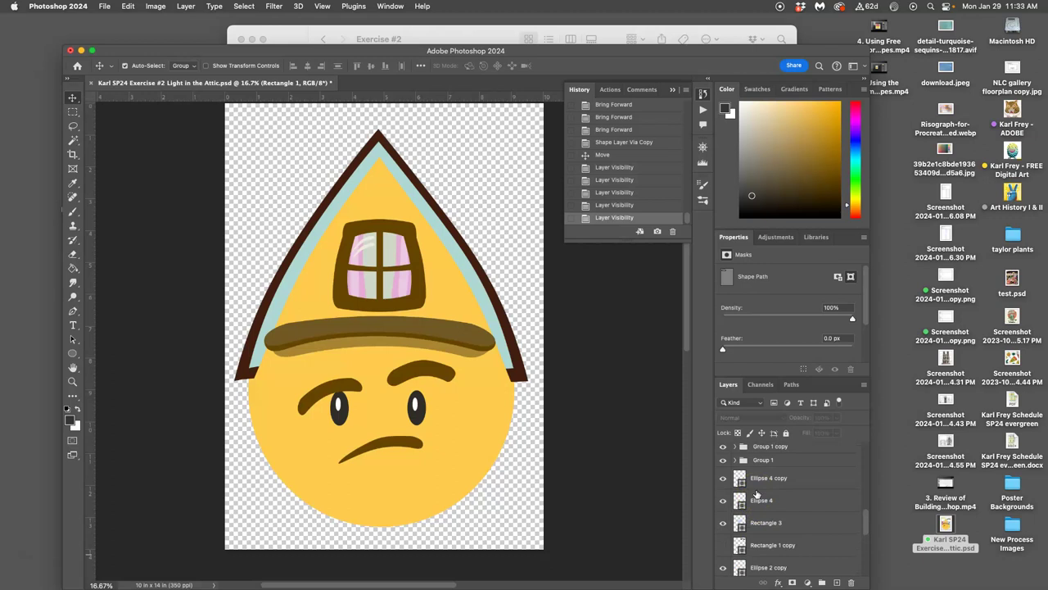
pyautogui.click(734, 483)
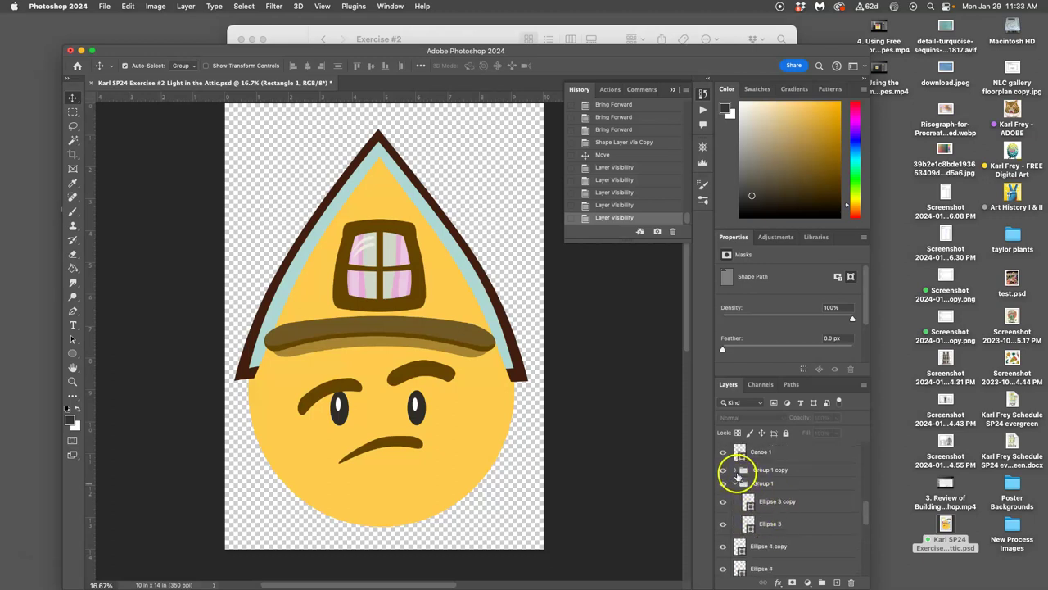
pyautogui.scroll(5, 758, 483)
pyautogui.scroll(10, 763, 489)
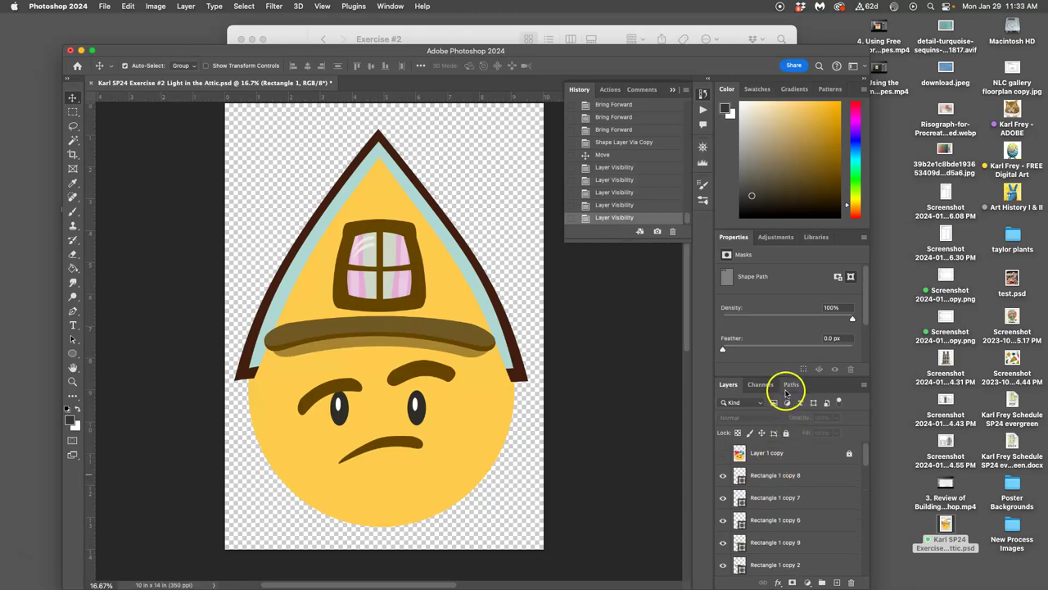
pyautogui.click(787, 309)
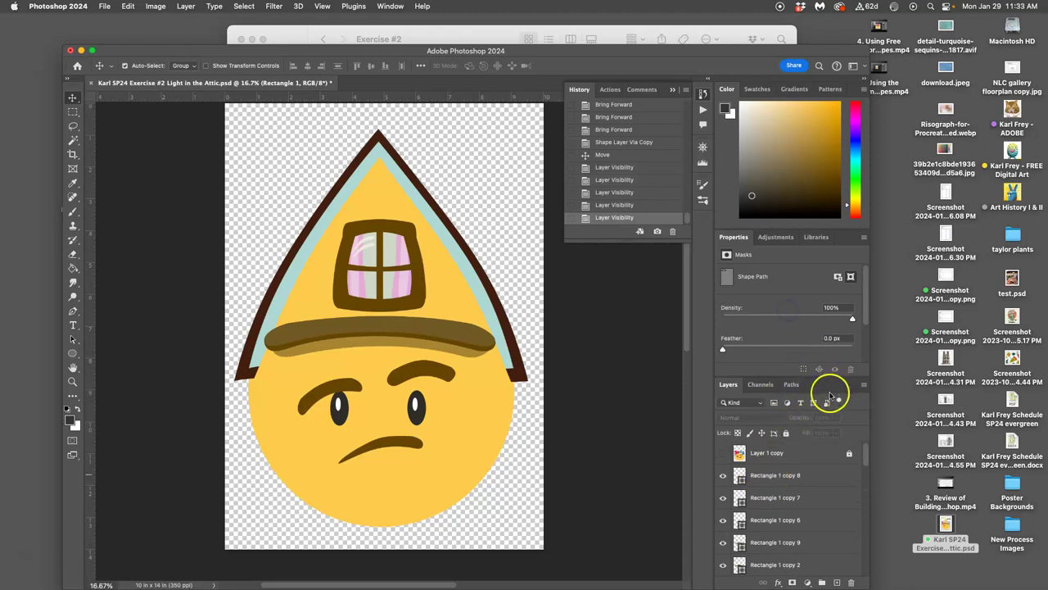
# Check Layer 1 copy, Layer 1 and Layer 2 by toggling each one's visibility, leaving all three hidden.
pyautogui.click(723, 453)
pyautogui.click(722, 453)
pyautogui.scroll(-5, 763, 509)
pyautogui.scroll(-3, 763, 509)
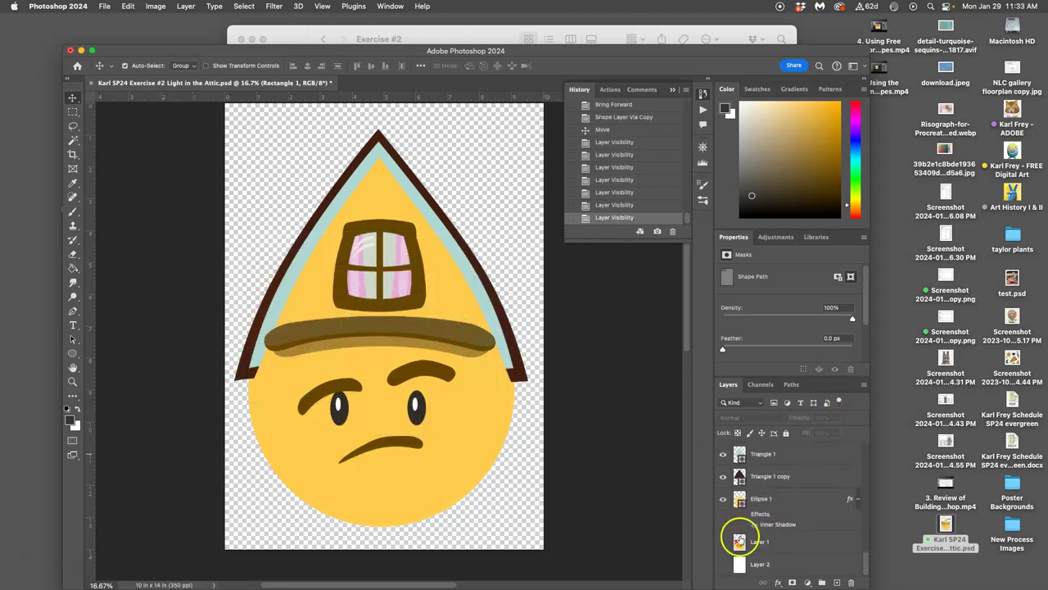
pyautogui.click(723, 542)
pyautogui.click(723, 542)
pyautogui.click(724, 564)
pyautogui.click(724, 564)
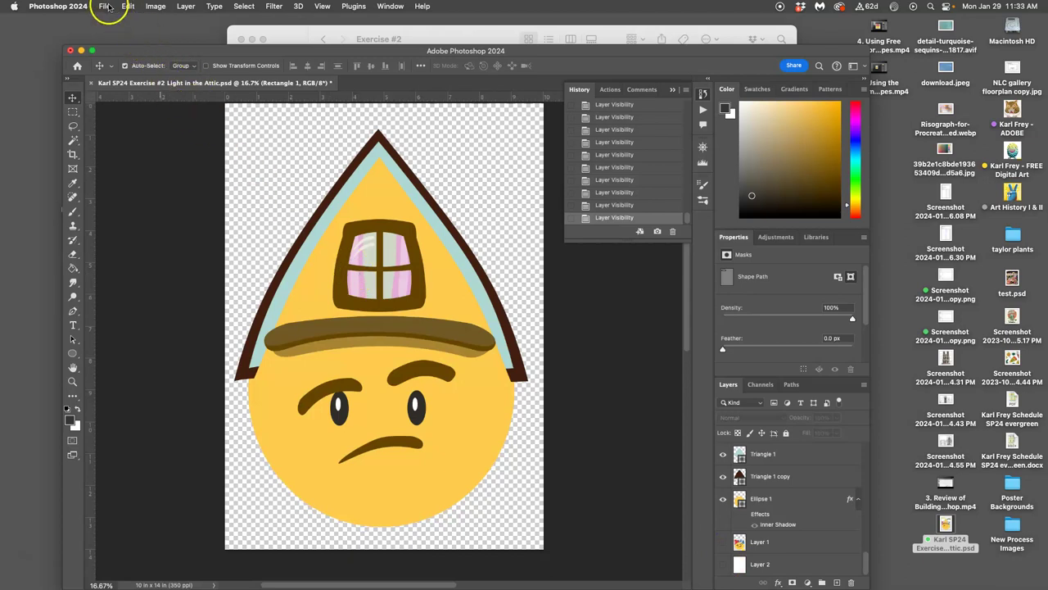
# Save the layered document, and save a copy of it to the Desktop in PNG format.
pyautogui.click(105, 6)
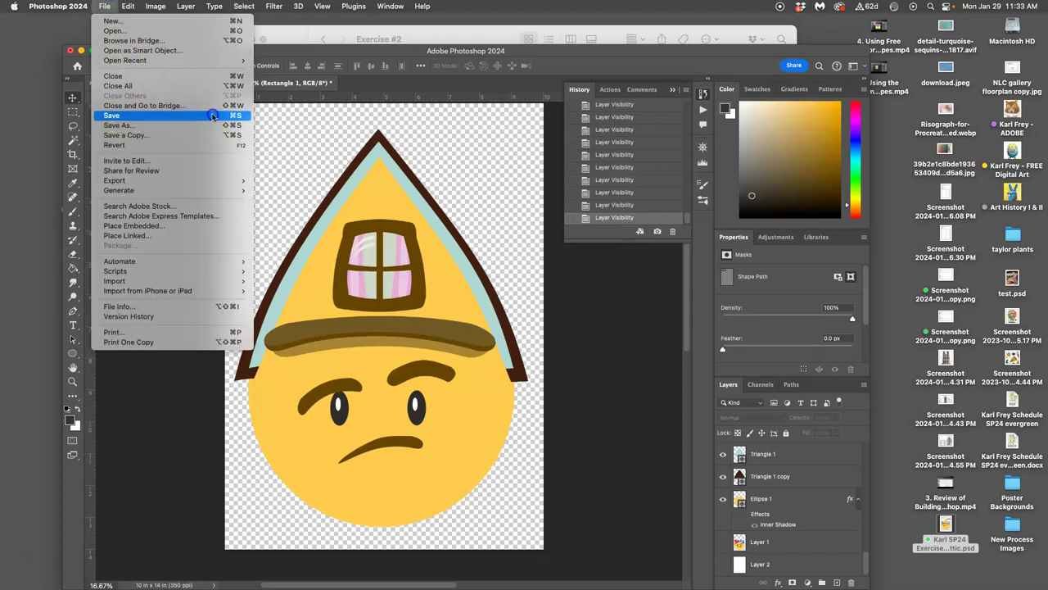
pyautogui.click(212, 115)
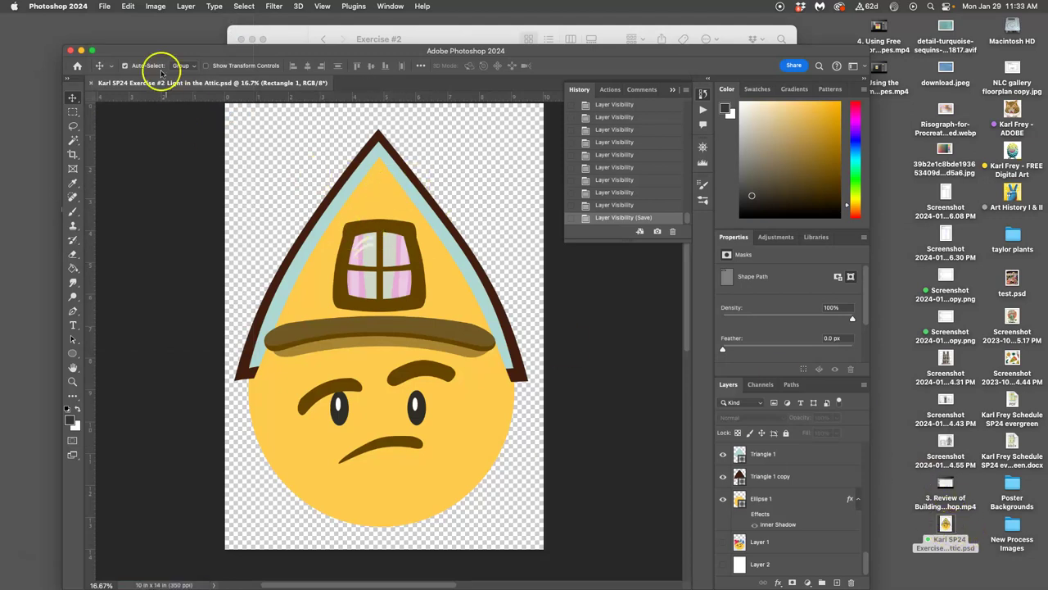
pyautogui.click(105, 7)
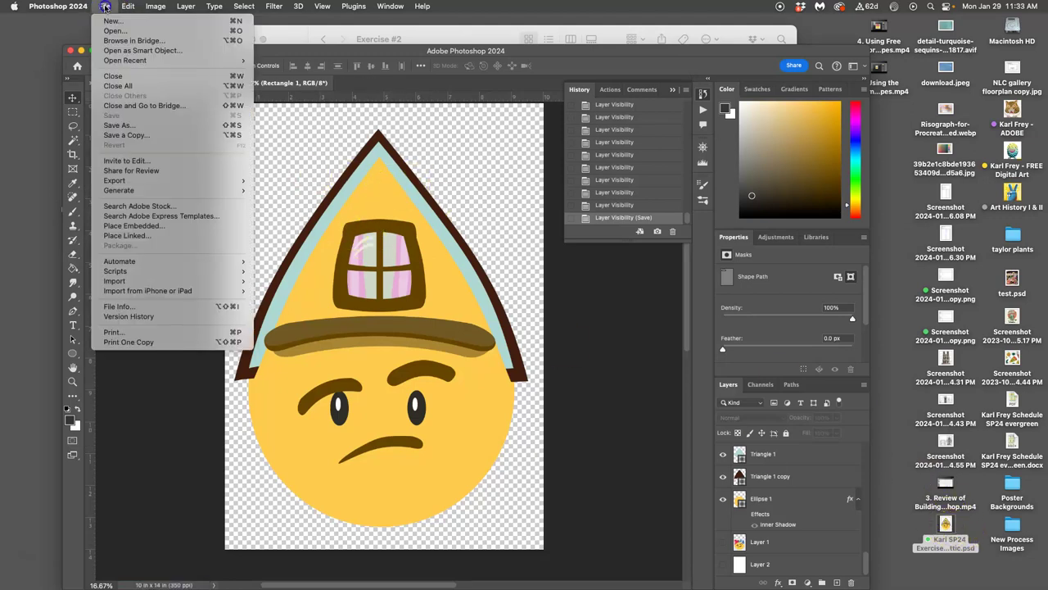
pyautogui.click(137, 135)
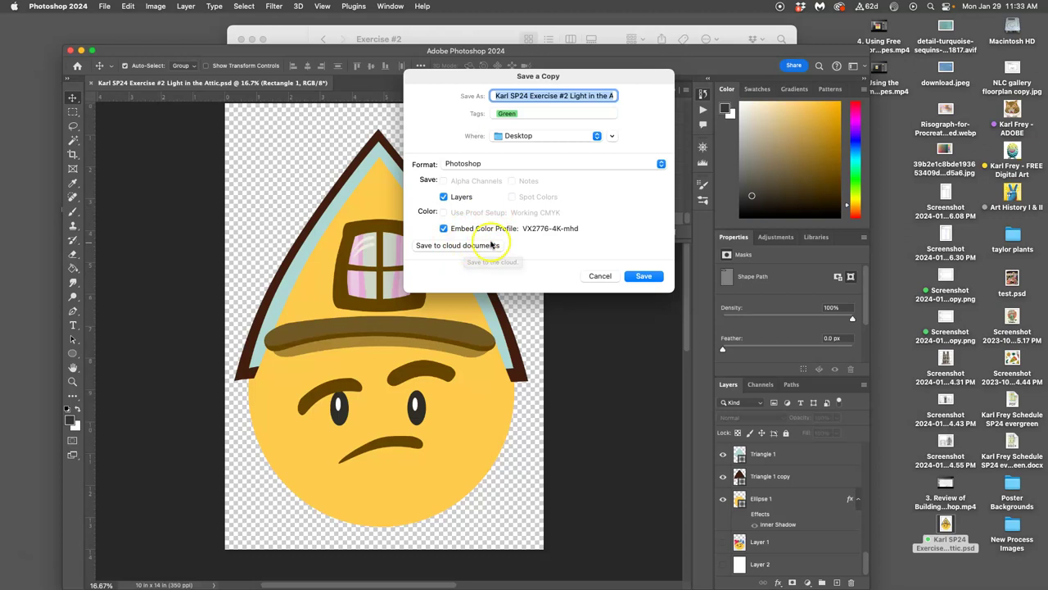
pyautogui.click(541, 165)
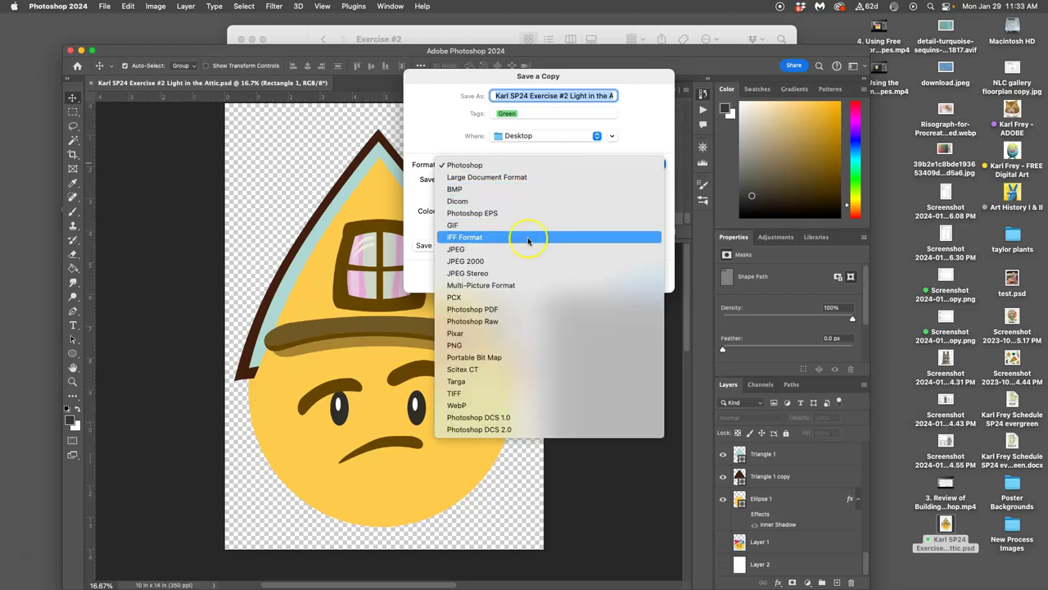
pyautogui.click(498, 347)
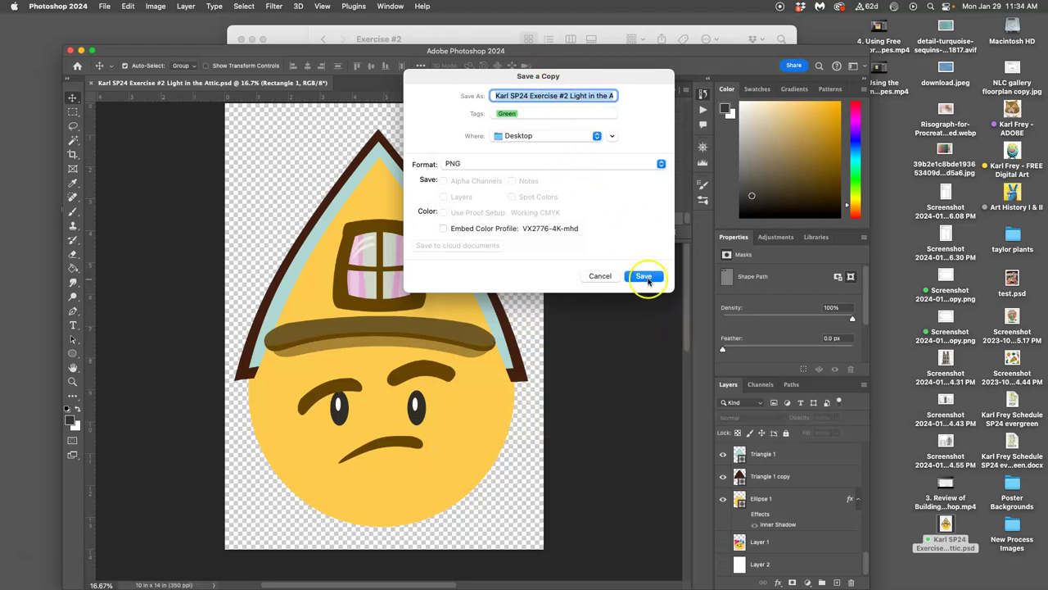
pyautogui.click(644, 275)
pyautogui.click(612, 283)
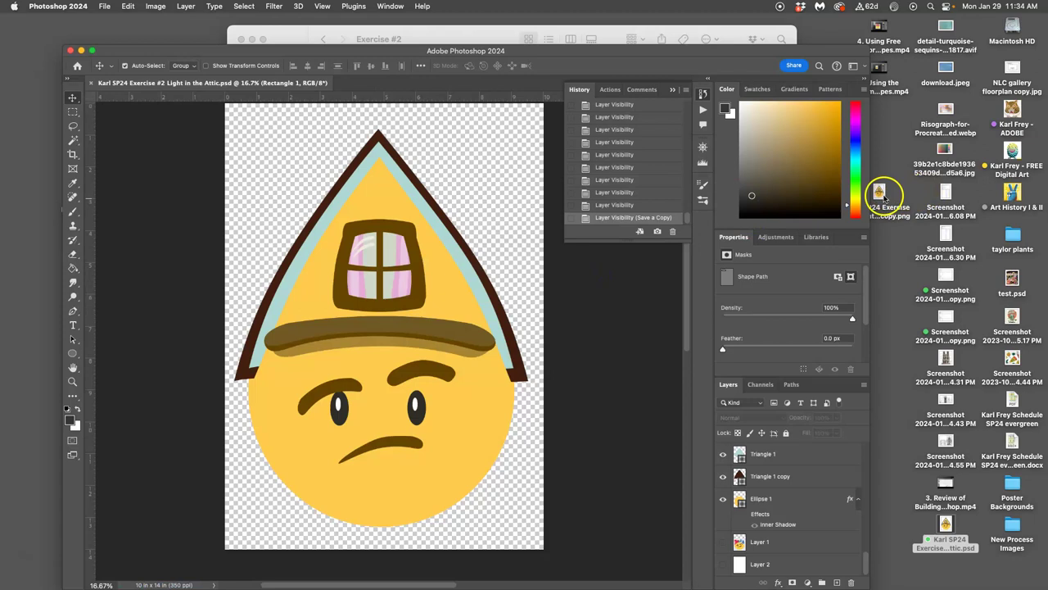
# Open the exported PNG copy from the desktop in Preview to check its transparent background, and close it.
pyautogui.doubleClick(880, 194)
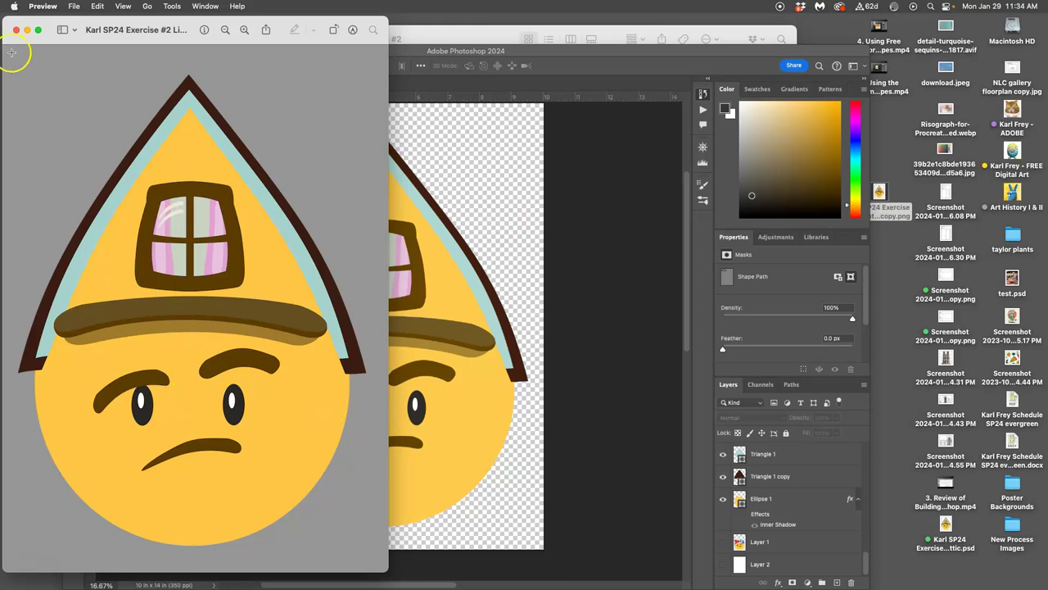
pyautogui.click(16, 31)
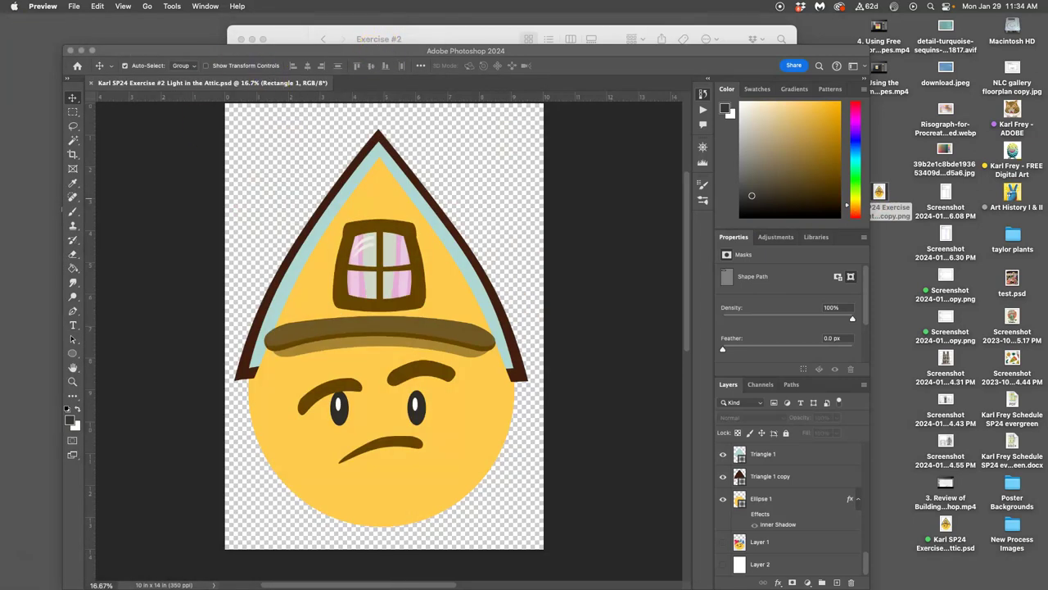
# Switch to Chrome and start a reply to the emoji assignment discussion with the author's name followed by "(Light in the Attic)".
pyautogui.moveTo(9, 344)
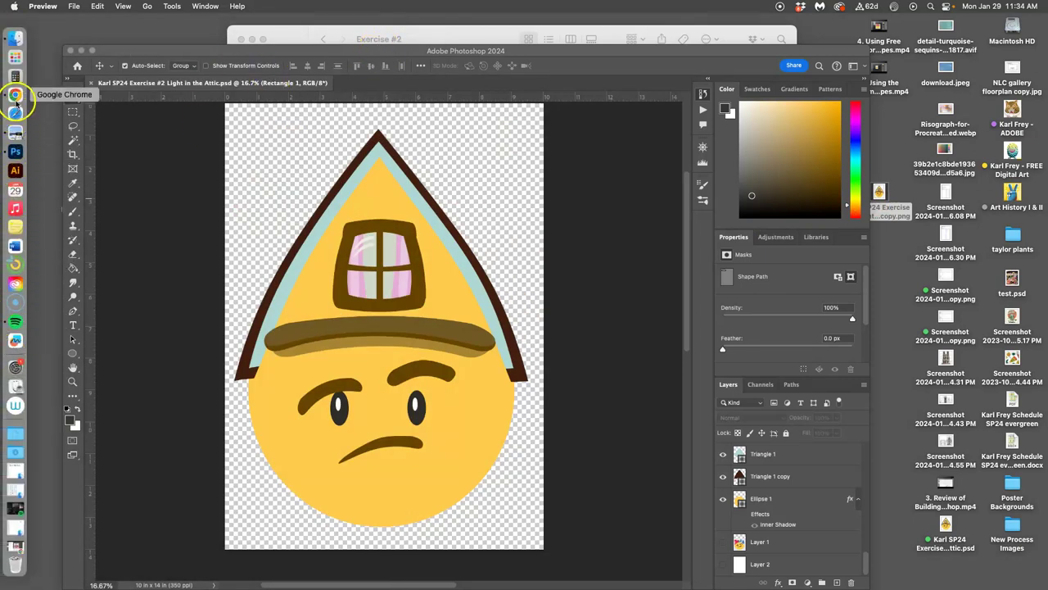
pyautogui.click(16, 96)
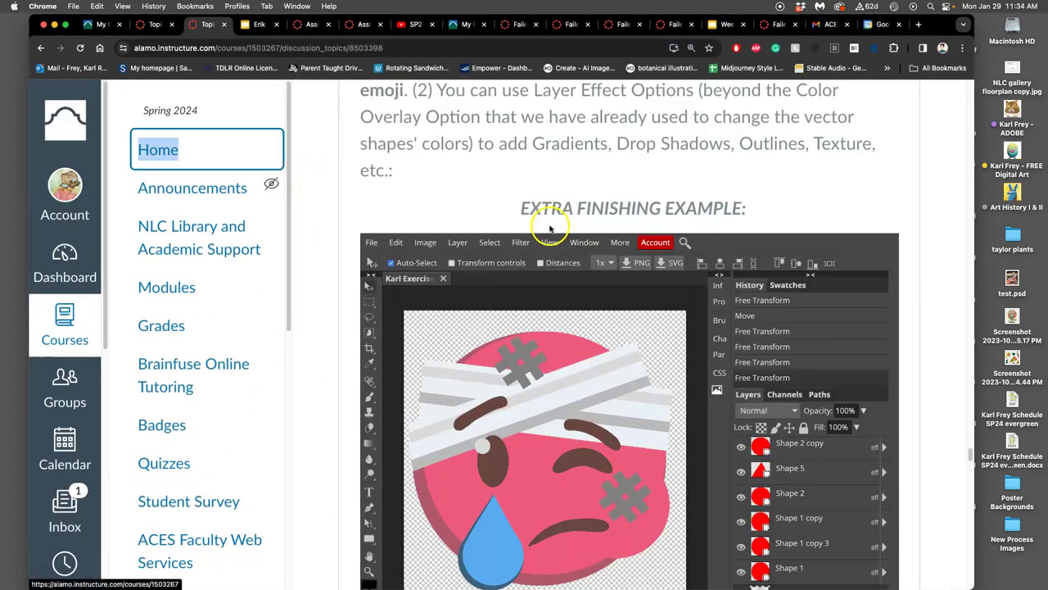
pyautogui.scroll(5, 550, 228)
pyautogui.scroll(-10, 549, 228)
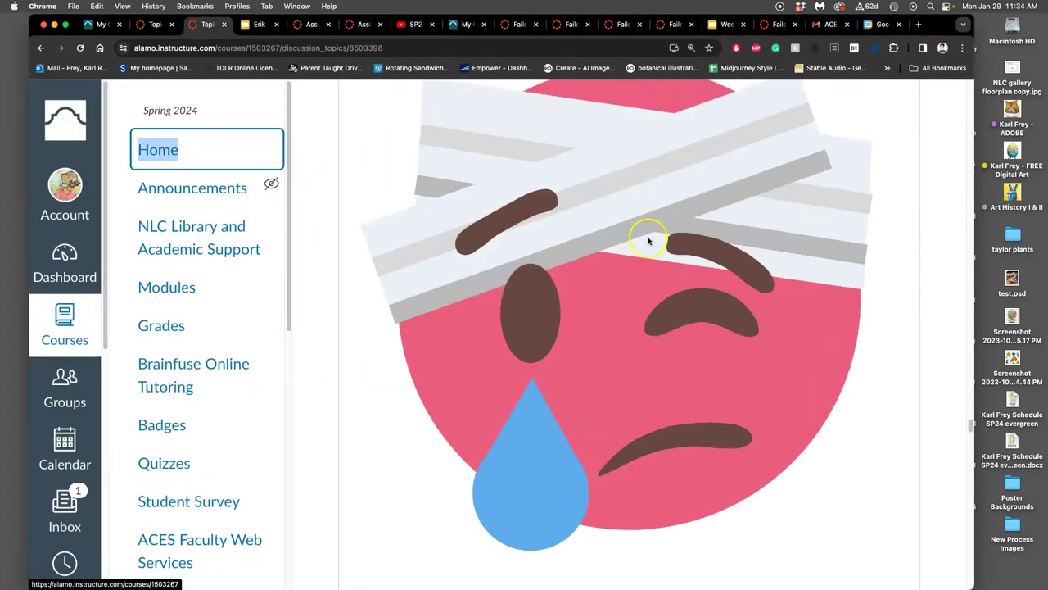
pyautogui.scroll(-8, 588, 243)
pyautogui.scroll(15, 556, 355)
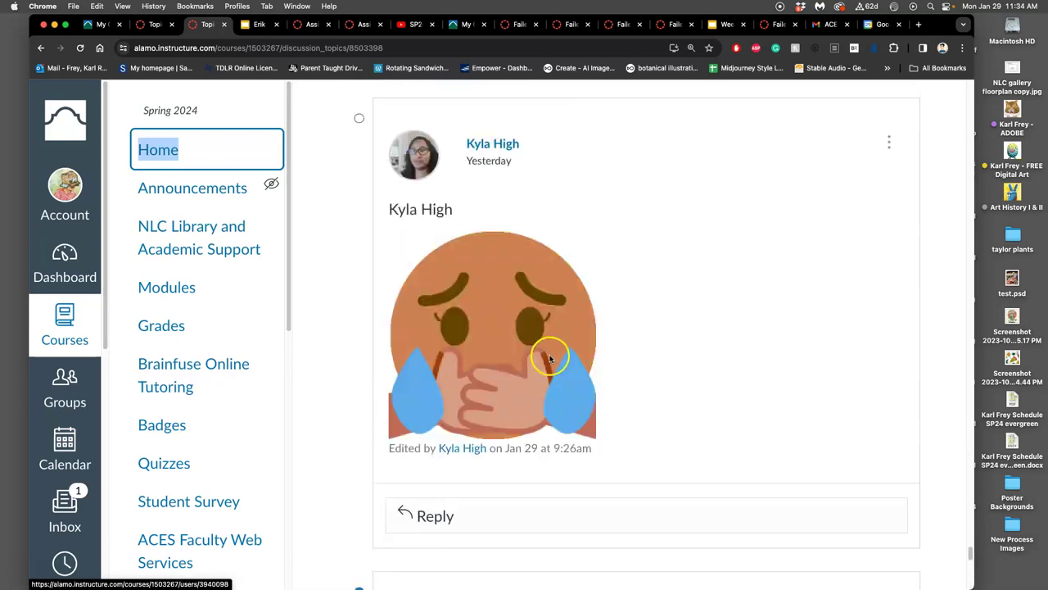
pyautogui.scroll(4, 550, 358)
pyautogui.click(416, 494)
pyautogui.scroll(-3, 442, 483)
pyautogui.click(413, 462)
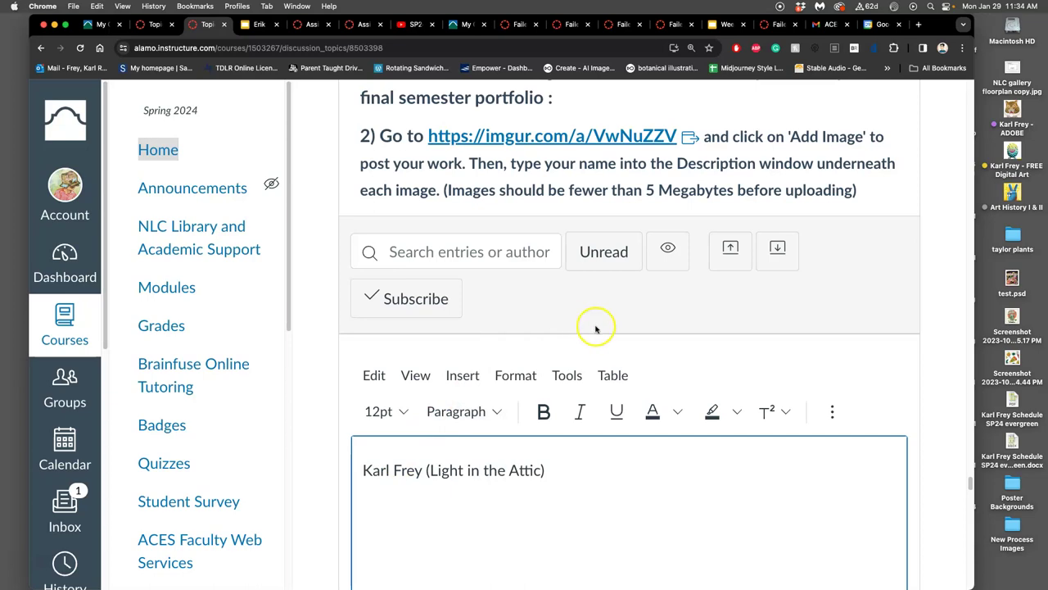
# Check the book's exact title in the banned books list, and correct the title in the reply to "A Light in the Attic".
pyautogui.scroll(20, 597, 328)
pyautogui.scroll(15, 598, 330)
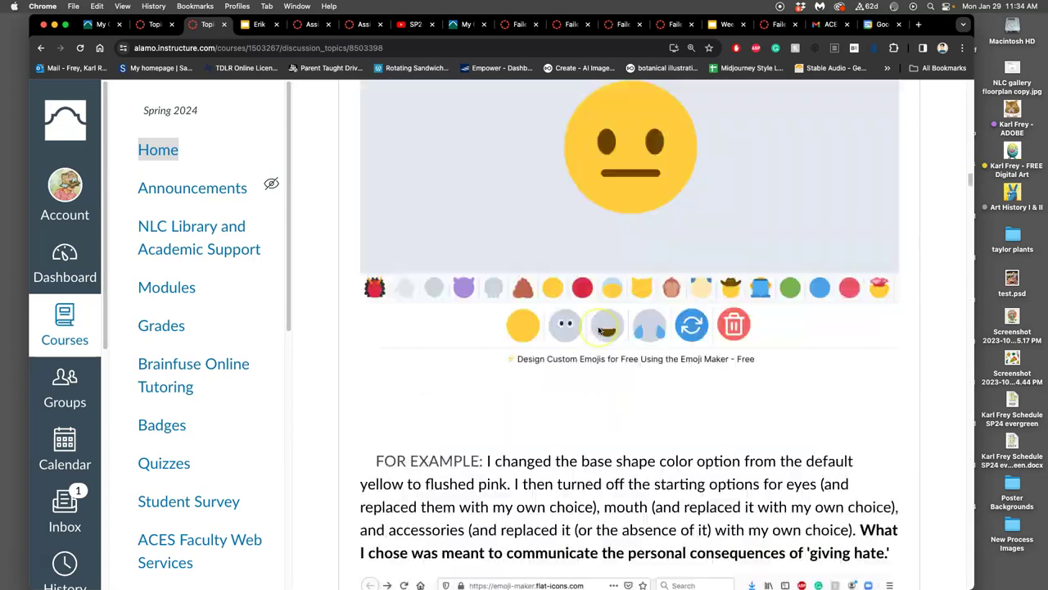
pyautogui.scroll(-5, 599, 330)
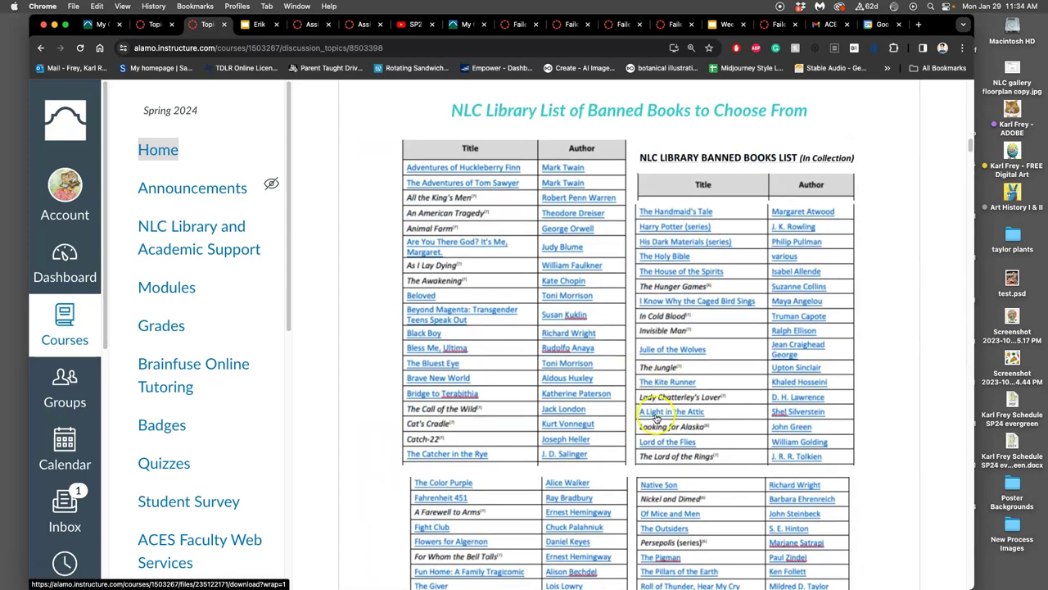
pyautogui.scroll(-20, 597, 418)
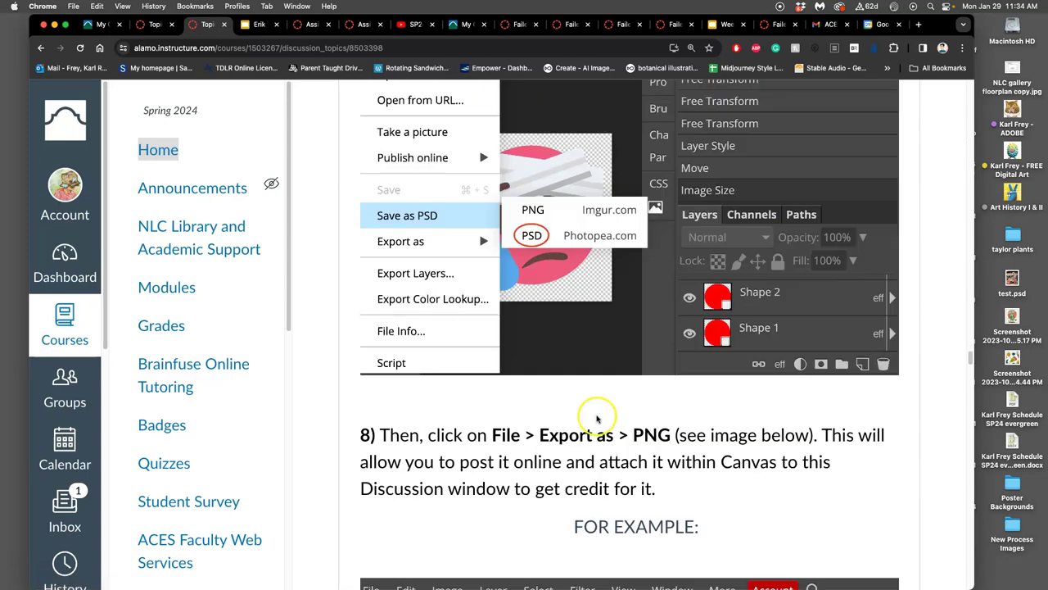
pyautogui.scroll(-15, 597, 417)
pyautogui.scroll(13, 597, 418)
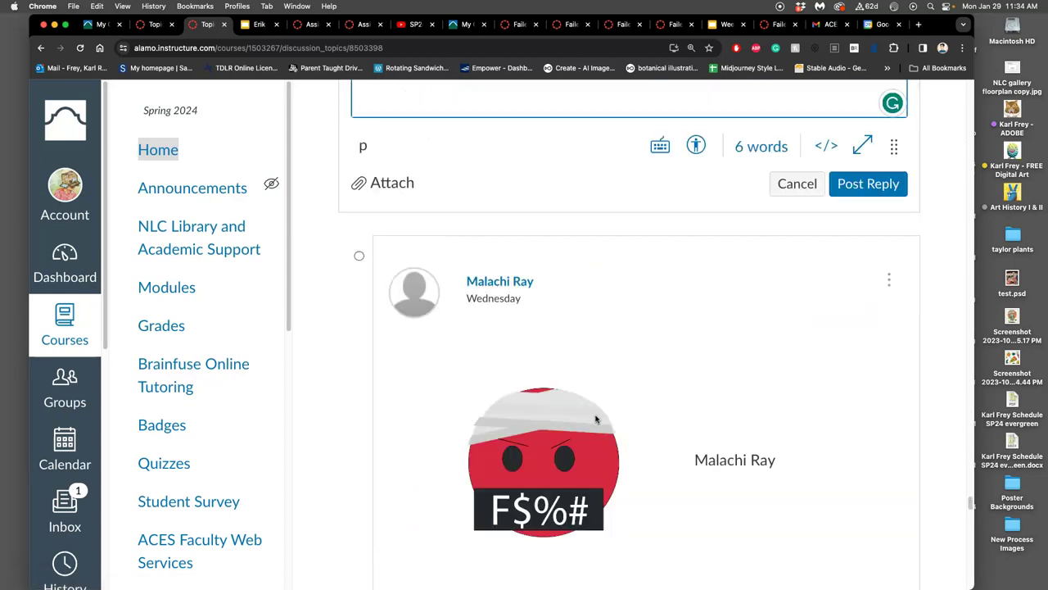
pyautogui.scroll(6, 596, 418)
pyautogui.scroll(-2, 596, 419)
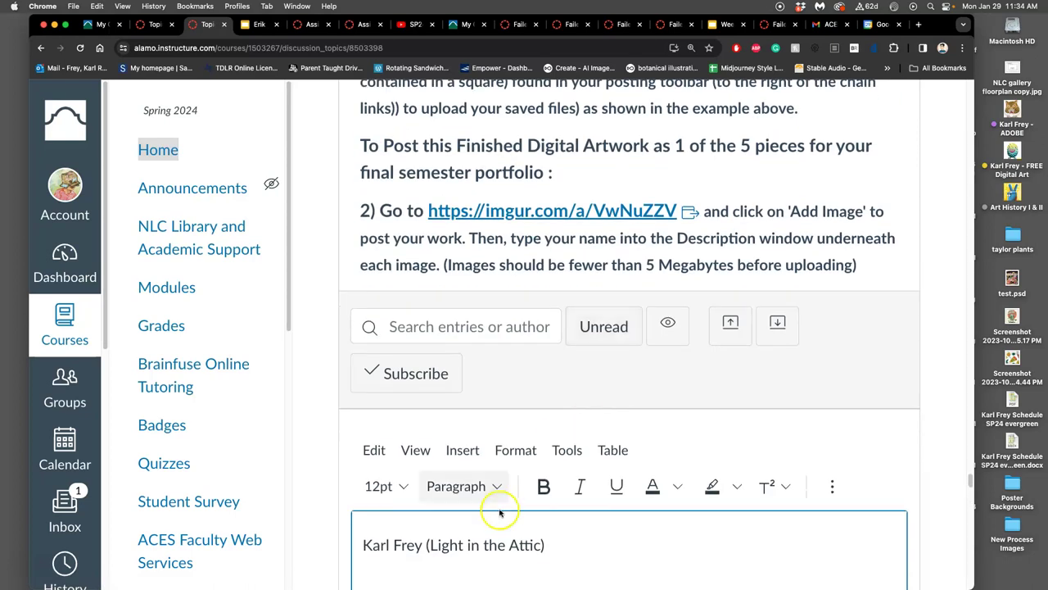
pyautogui.click(427, 547)
pyautogui.write('A')
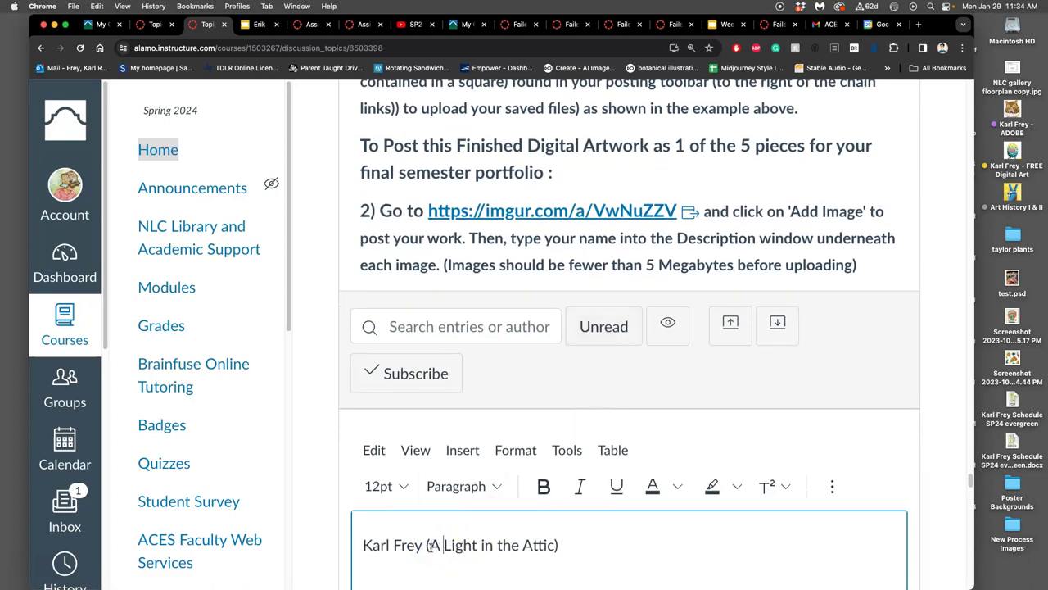
# Insert the exported PNG emoji from the desktop into the reply, below the name and book title.
pyautogui.scroll(-1, 583, 544)
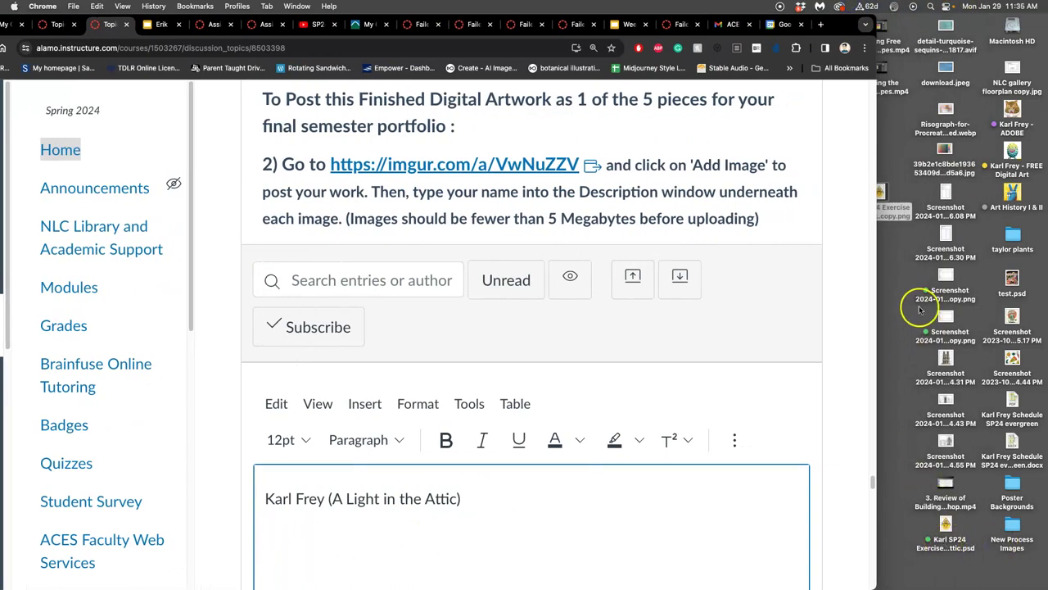
pyautogui.moveTo(884, 194); pyautogui.dragTo(332, 530)
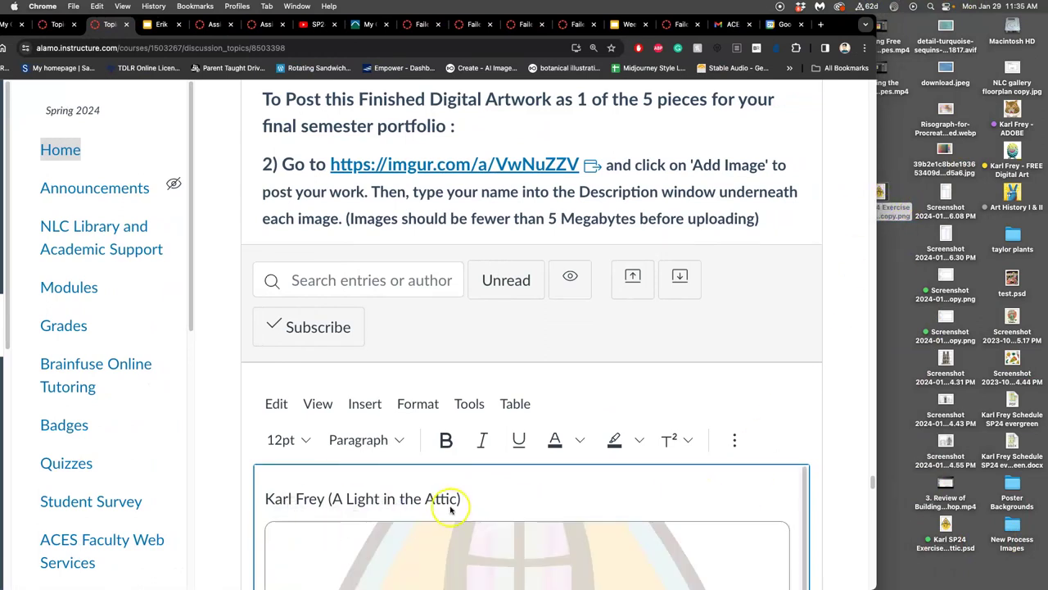
pyautogui.scroll(-5, 520, 379)
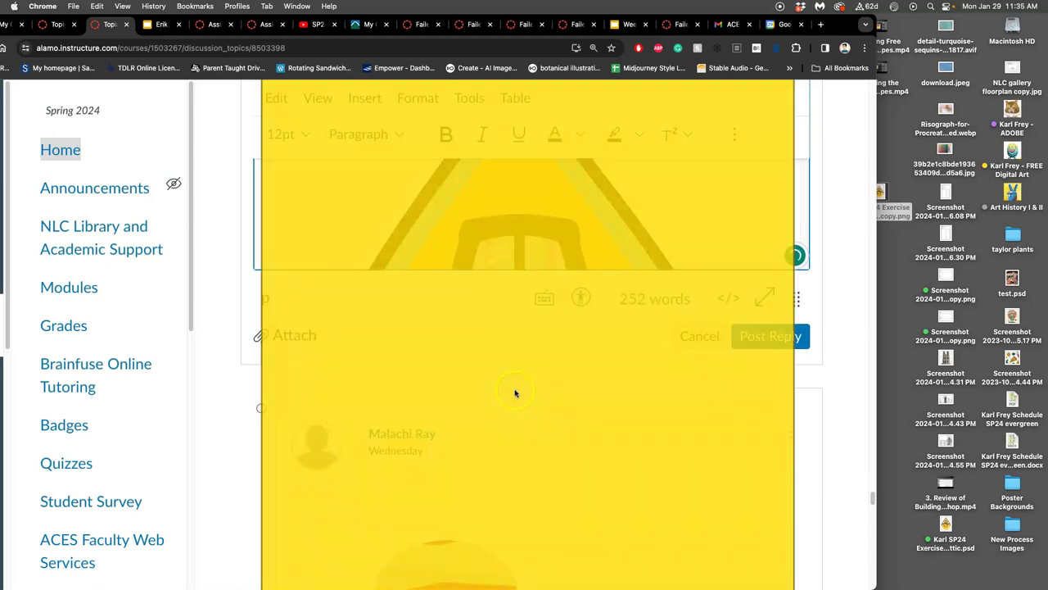
pyautogui.scroll(5, 475, 346)
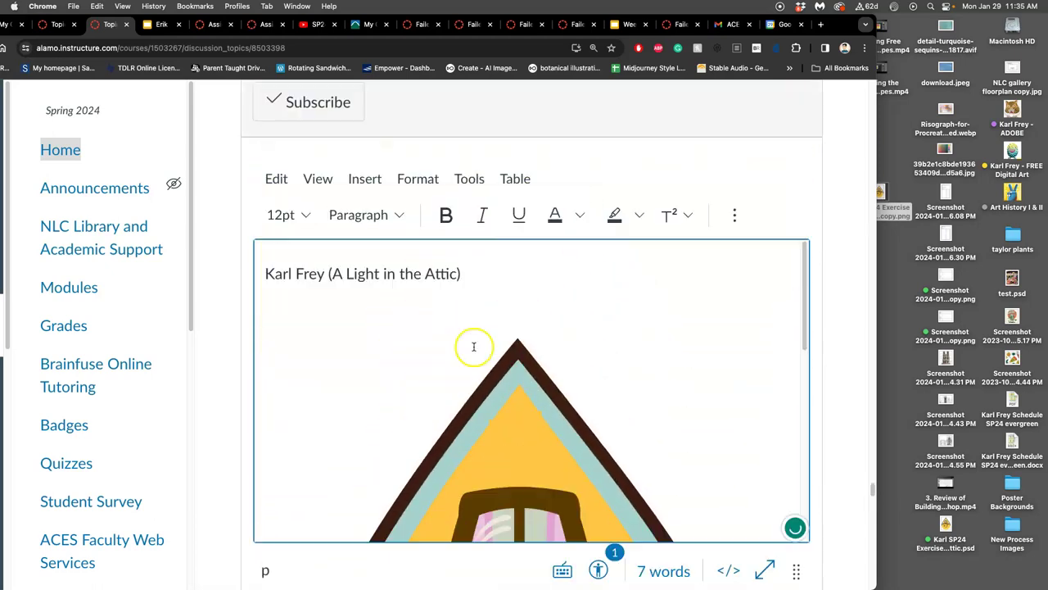
# Shrink the inserted emoji image to about 40% of the editor's width and post the reply.
pyautogui.press('super+minus')
pyautogui.press('super+minus')
pyautogui.press('super+minus')
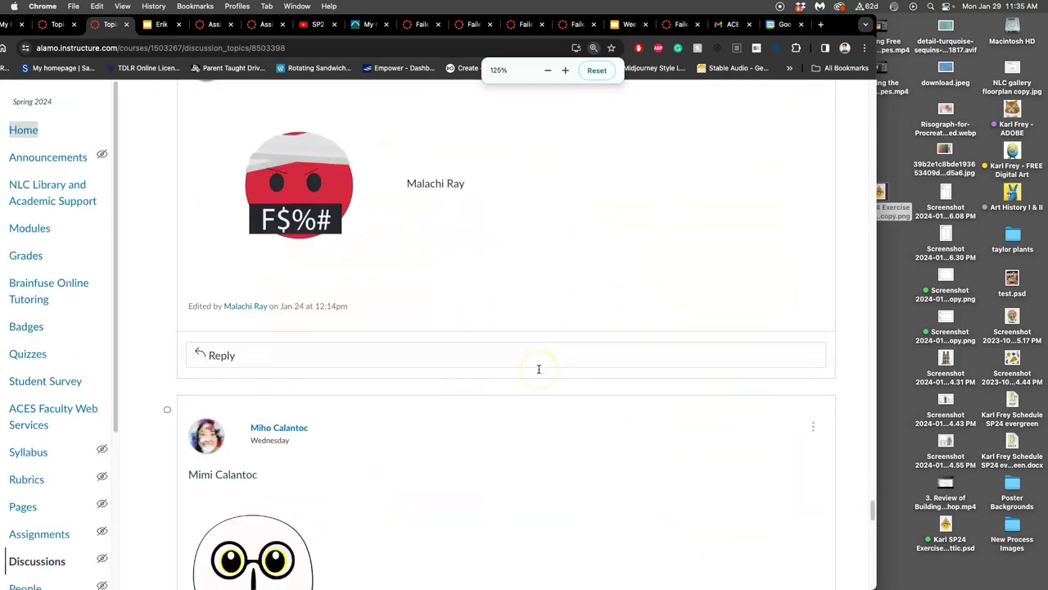
pyautogui.scroll(5, 481, 352)
pyautogui.scroll(2, 479, 353)
pyautogui.click(447, 396)
pyautogui.moveTo(747, 358); pyautogui.dragTo(416, 389)
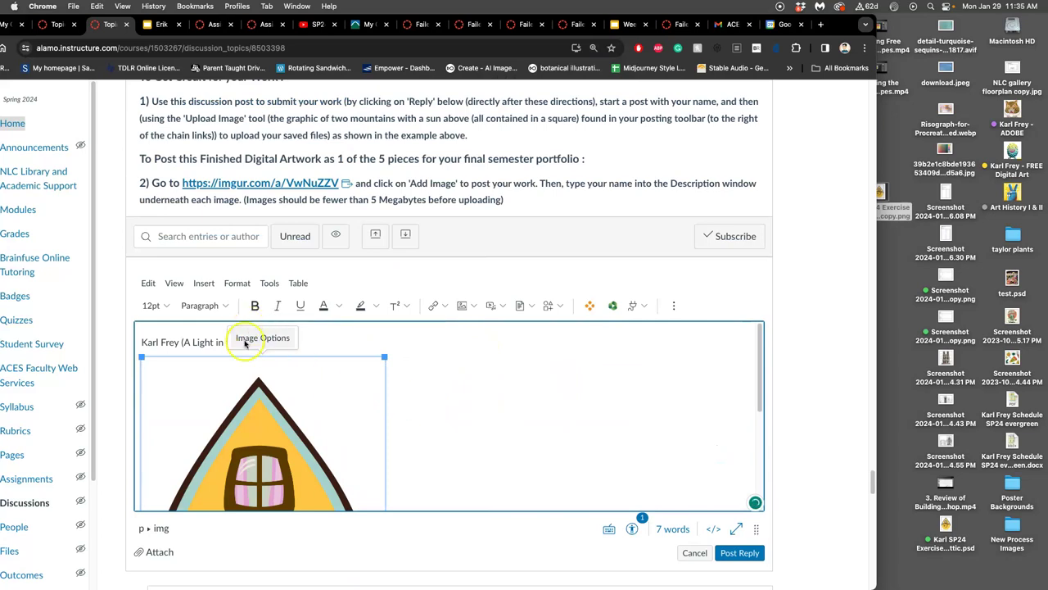
pyautogui.click(741, 553)
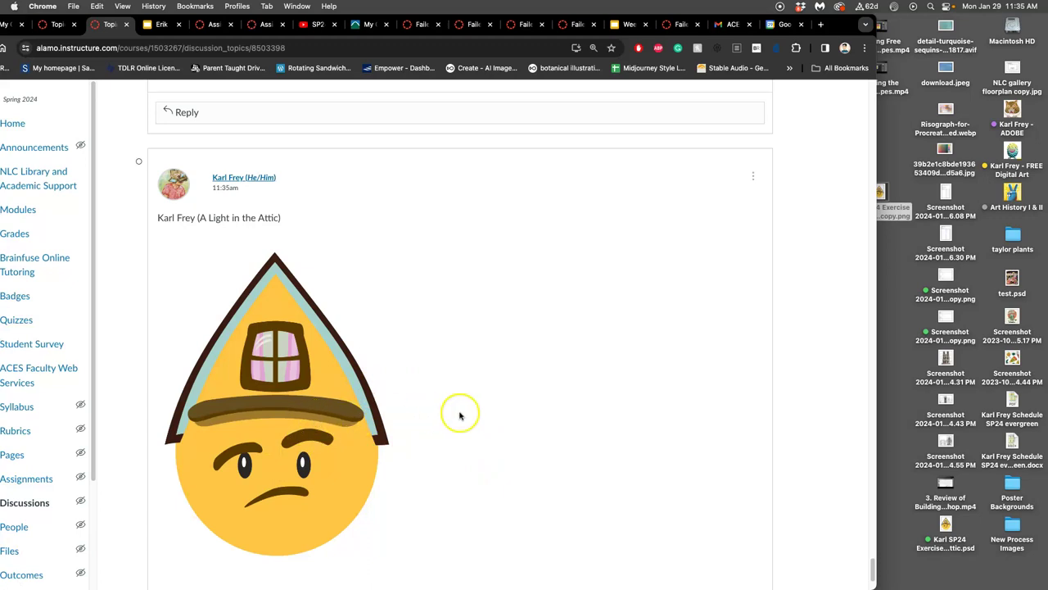
# Examine the assignment page's Flat versus Flat 2.0 examples and the Bonus Finishing Extras section on added elements and layer effects.
pyautogui.scroll(-15, 458, 414)
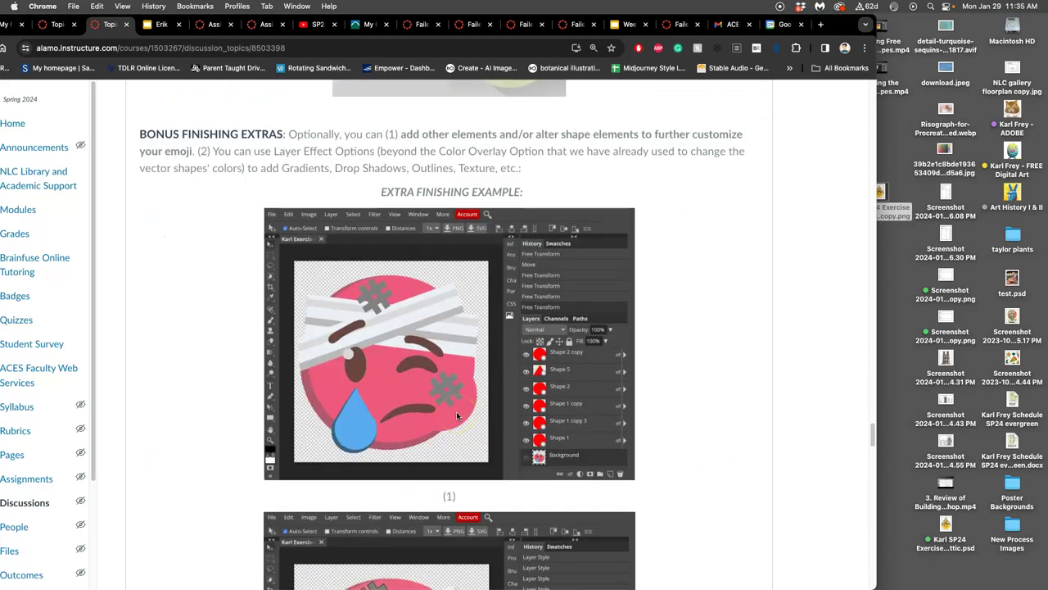
pyautogui.scroll(3, 456, 416)
pyautogui.scroll(4, 457, 416)
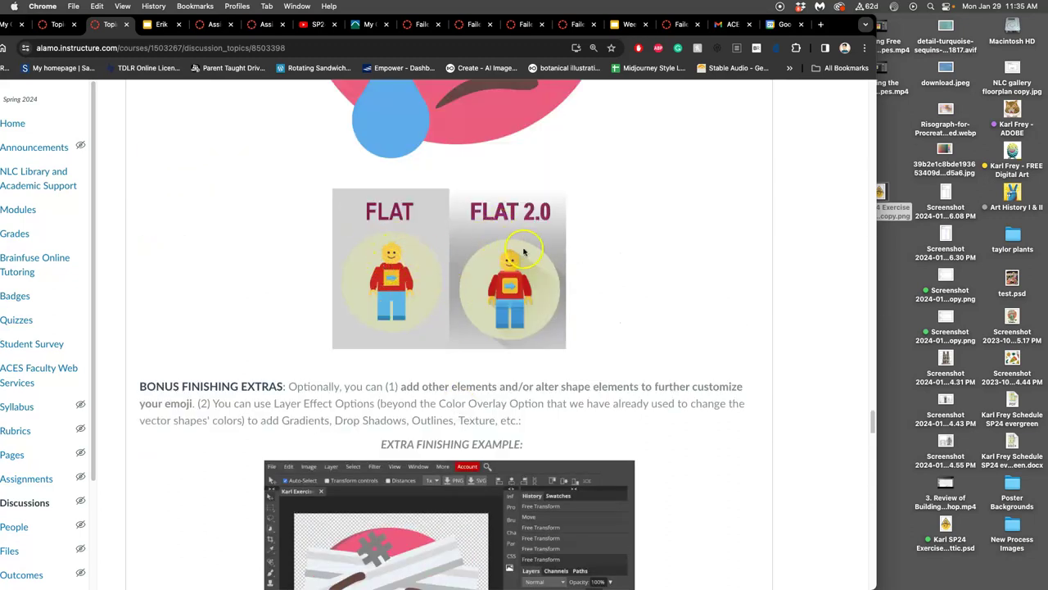
pyautogui.scroll(20, 516, 252)
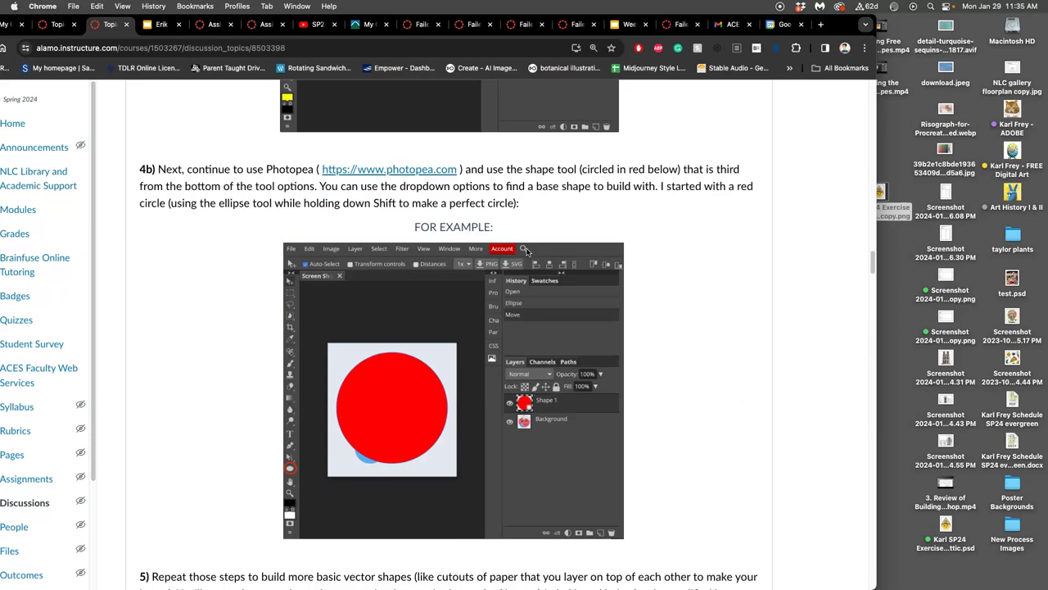
pyautogui.scroll(12, 528, 252)
pyautogui.click(665, 241)
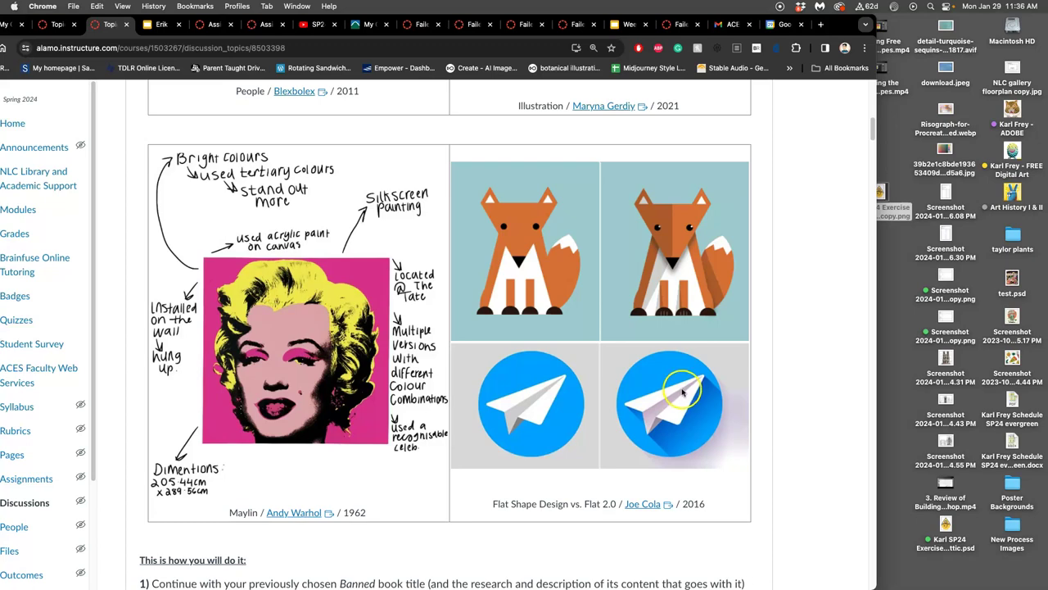
pyautogui.scroll(-20, 671, 386)
pyautogui.scroll(3, 638, 376)
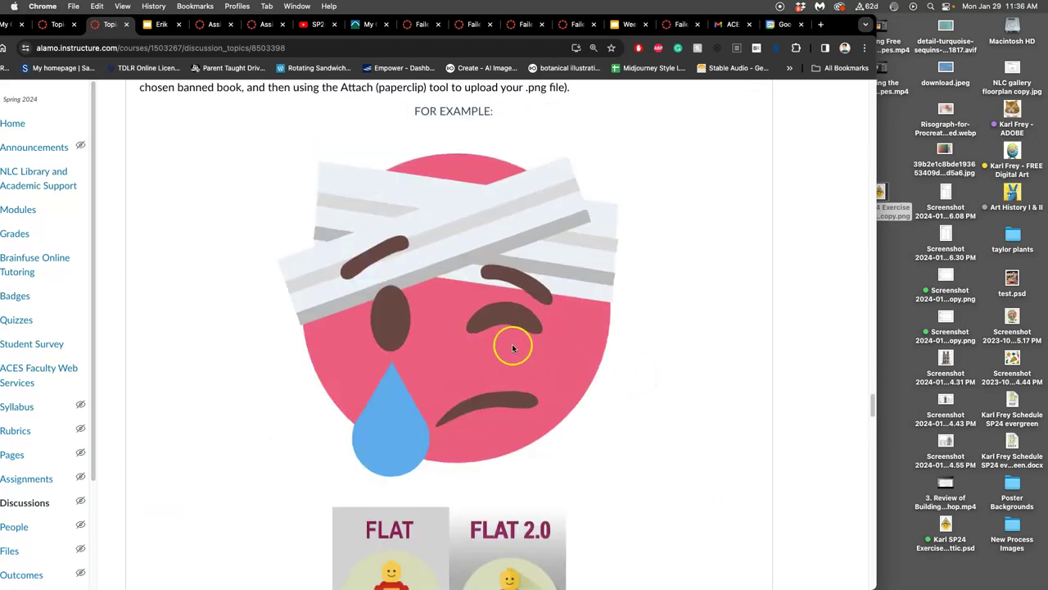
pyautogui.scroll(-10, 513, 348)
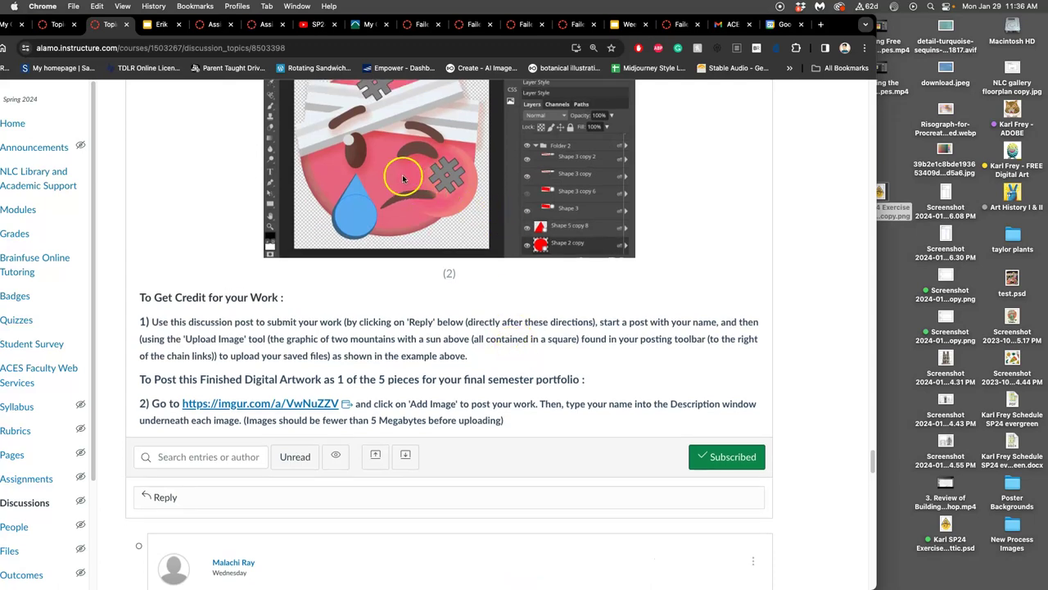
pyautogui.scroll(12, 403, 178)
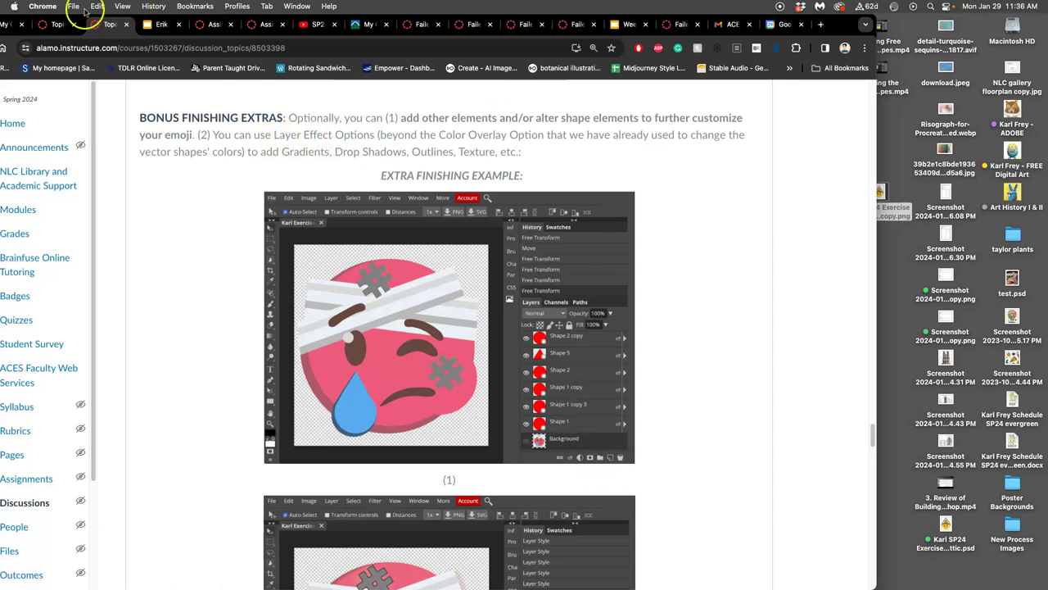
pyautogui.moveTo(31, 24); pyautogui.dragTo(145, 24)
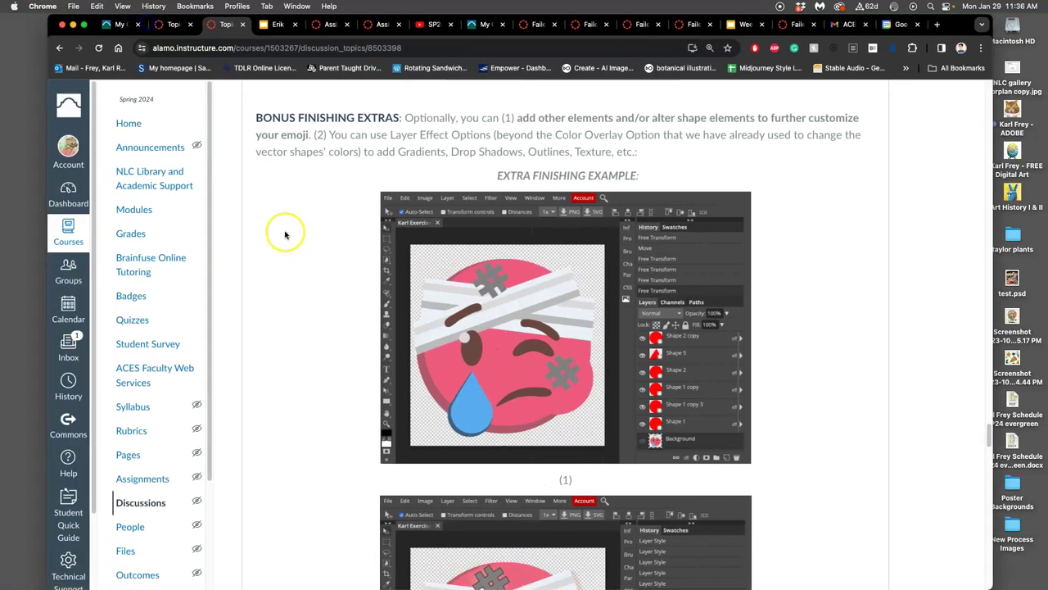
# Switch to Photoshop and select the window glass layer, Rectangle 3, toggling its visibility to identify the shape.
pyautogui.click(73, 24)
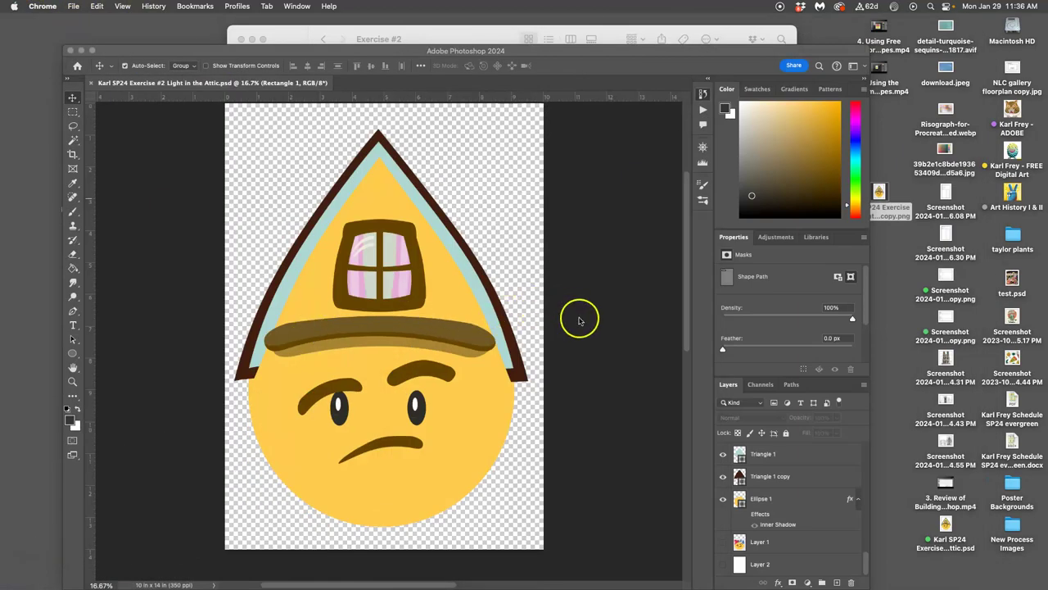
pyautogui.click(579, 321)
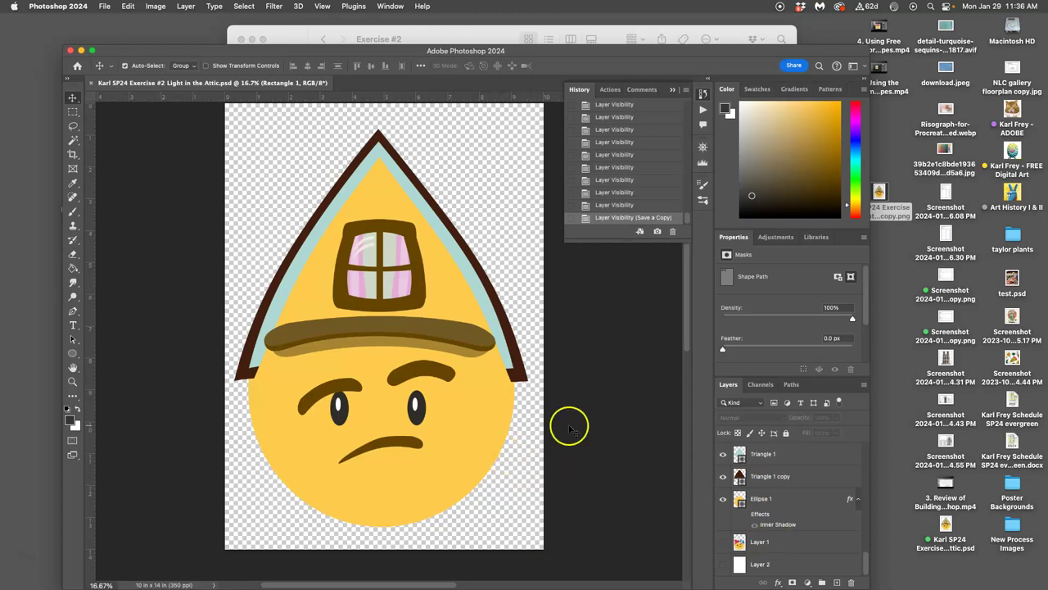
pyautogui.click(368, 283)
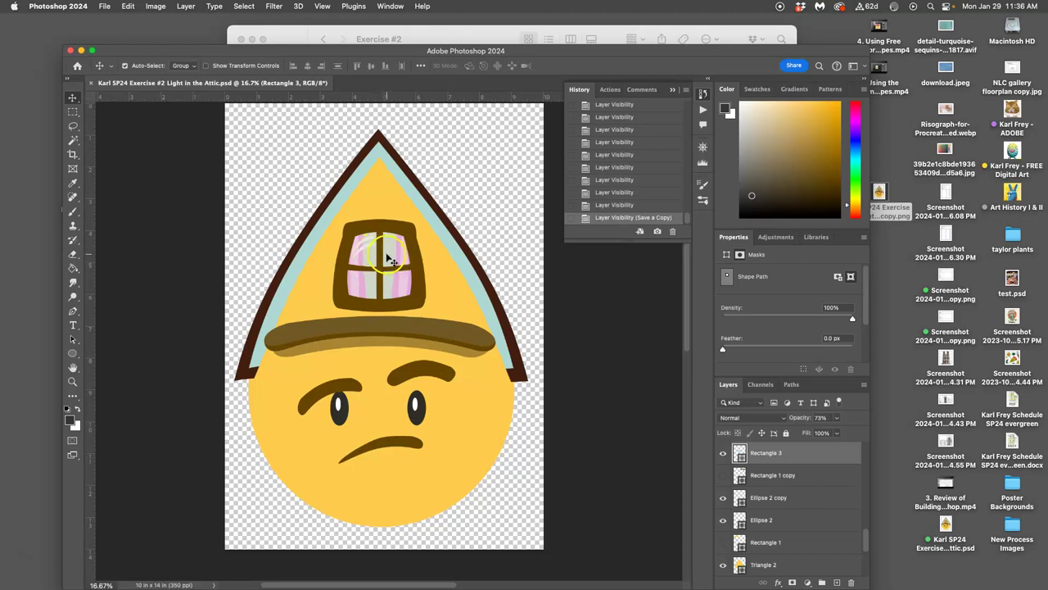
pyautogui.click(722, 453)
pyautogui.doubleClick(722, 452)
pyautogui.click(723, 452)
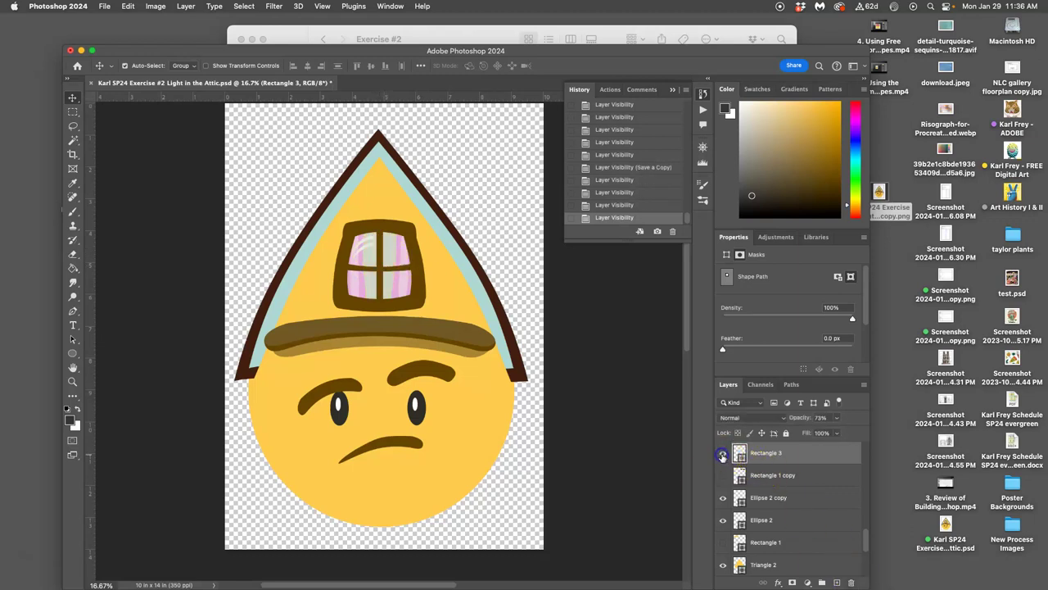
# Add an Inner Shadow effect to the Rectangle 3 window glass layer, after trying a Stroke and switching it off.
pyautogui.click(815, 456)
pyautogui.doubleClick(816, 456)
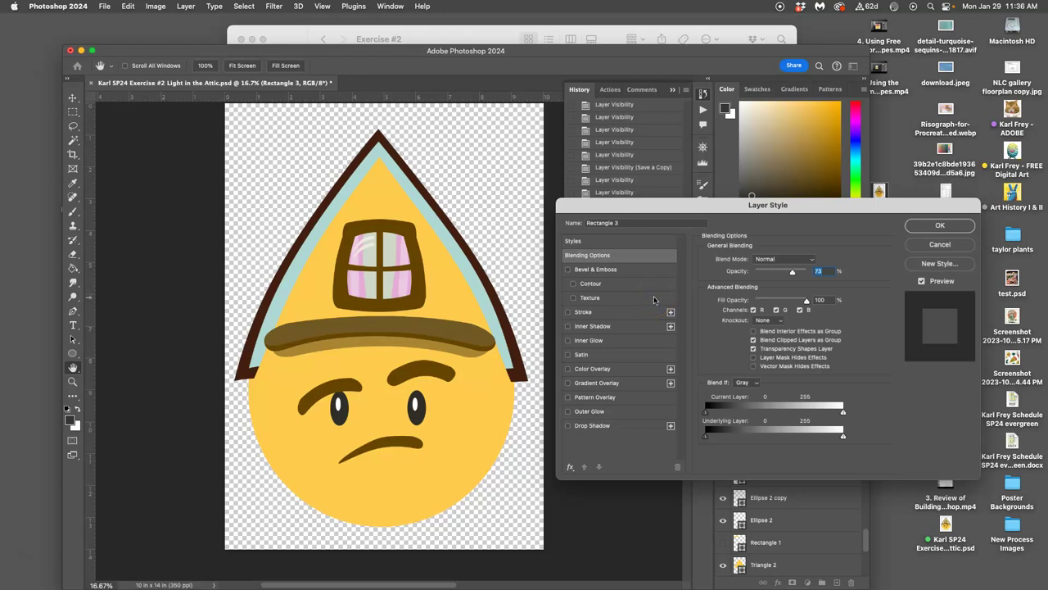
pyautogui.click(567, 312)
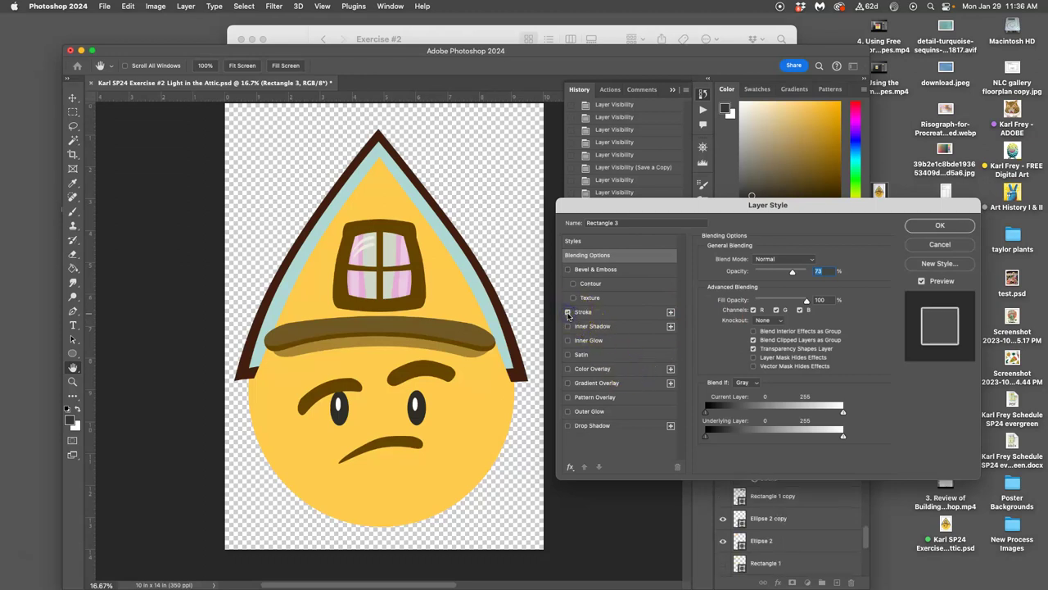
pyautogui.click(567, 312)
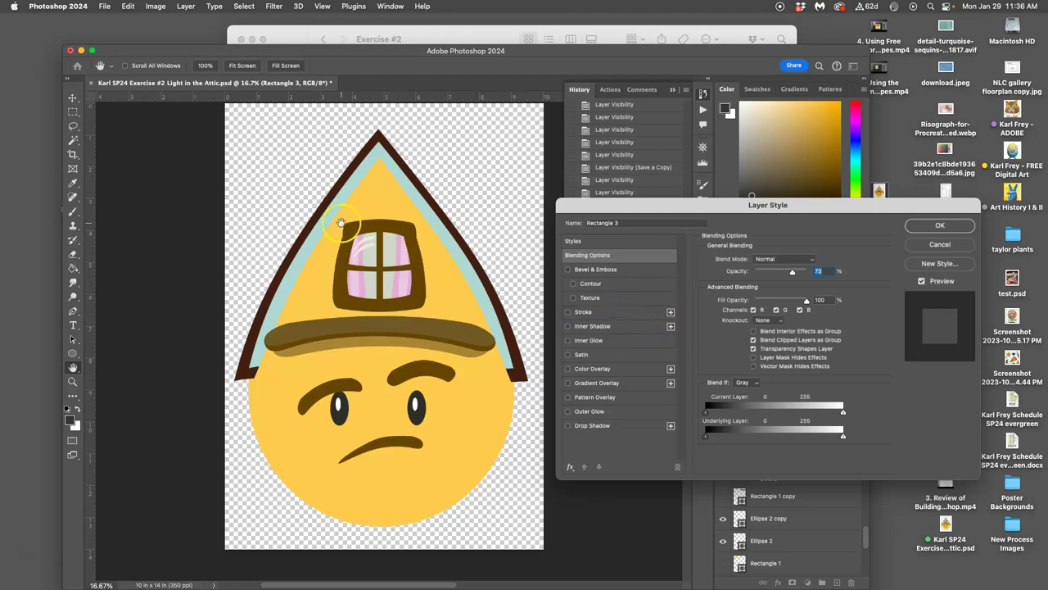
pyautogui.click(568, 326)
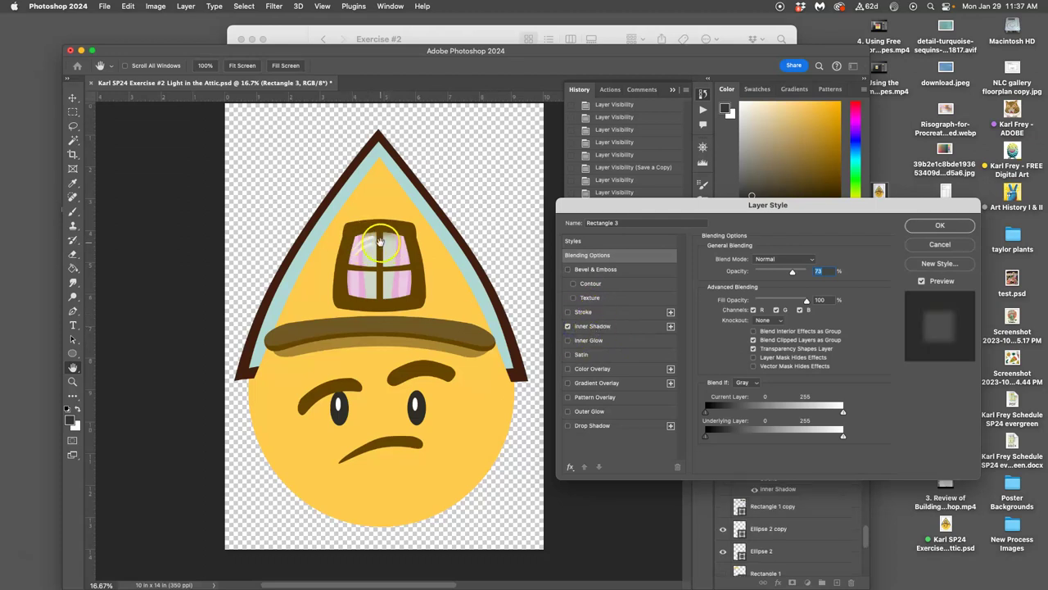
pyautogui.click(598, 325)
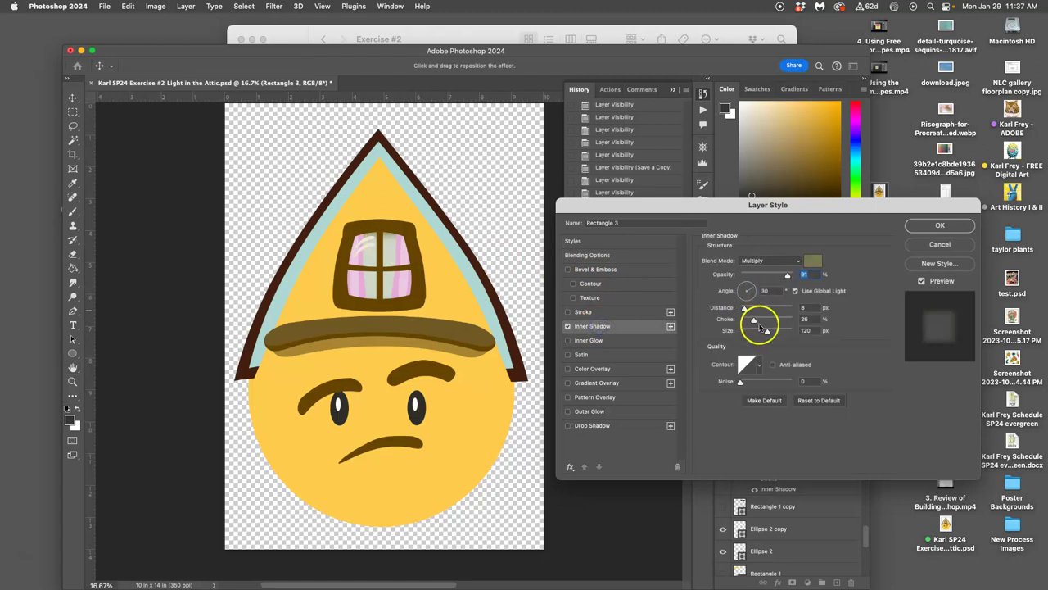
# Set the glass's Inner Shadow to 160 px size and 83% opacity with a darker olive colour, and apply it.
pyautogui.moveTo(781, 332); pyautogui.dragTo(778, 332)
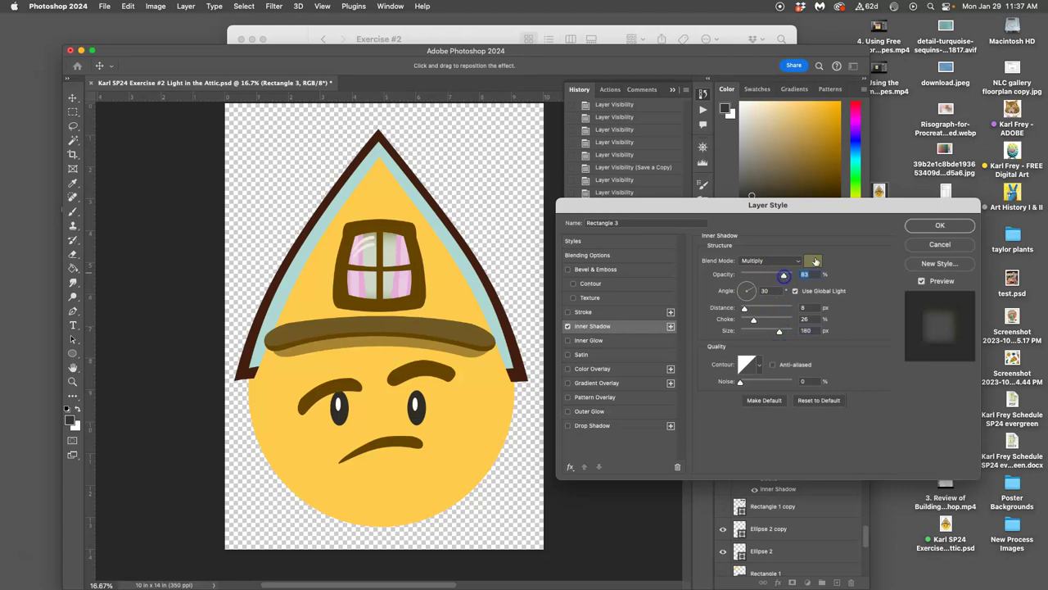
pyautogui.click(815, 261)
pyautogui.moveTo(551, 316)
pyautogui.mouseDown()
pyautogui.moveTo(548, 334)
pyautogui.moveTo(571, 305)
pyautogui.mouseUp()
pyautogui.click(757, 213)
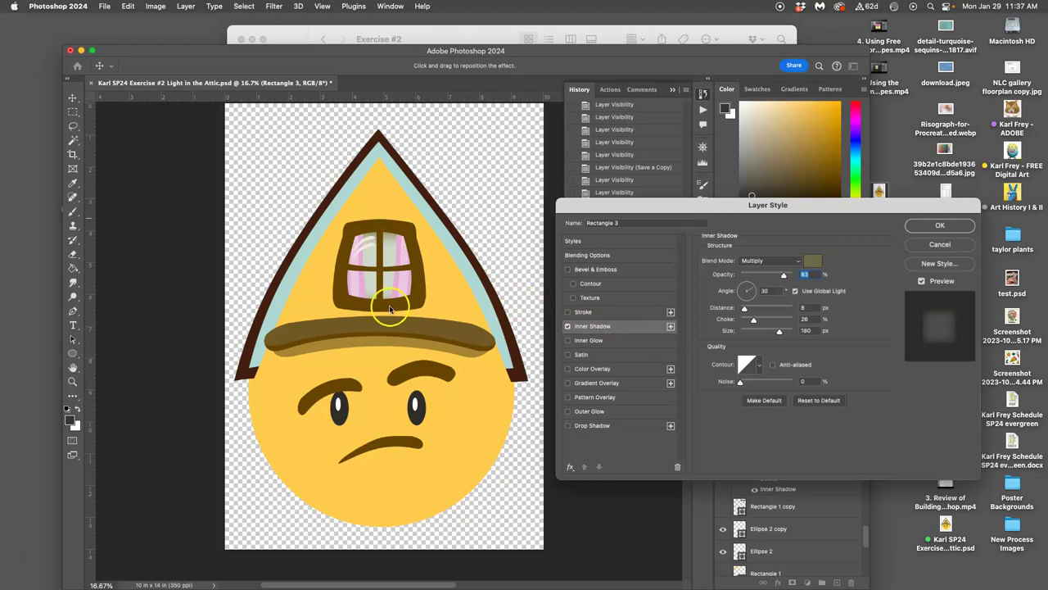
pyautogui.click(938, 233)
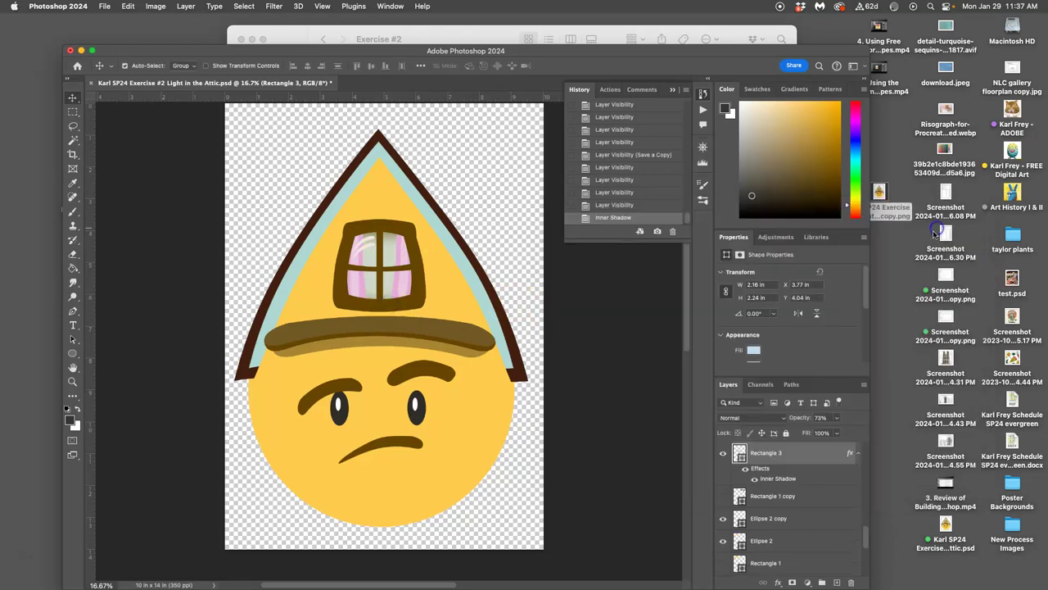
# Find the layer of the window frame's lower sill by toggling the visibility of Rectangle 2 and Canoe 1.
pyautogui.click(379, 301)
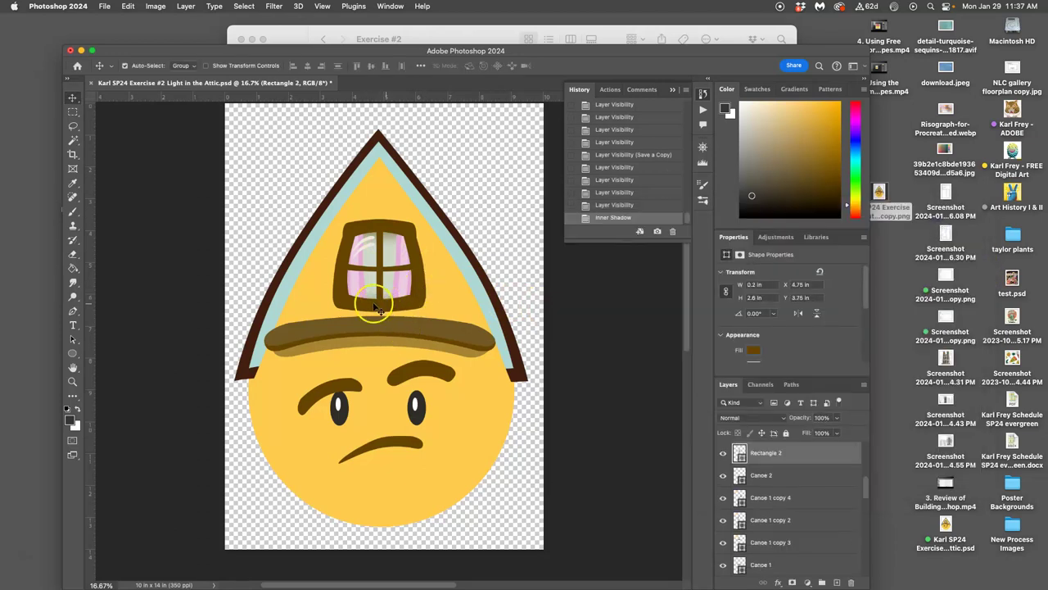
pyautogui.click(721, 456)
pyautogui.click(721, 457)
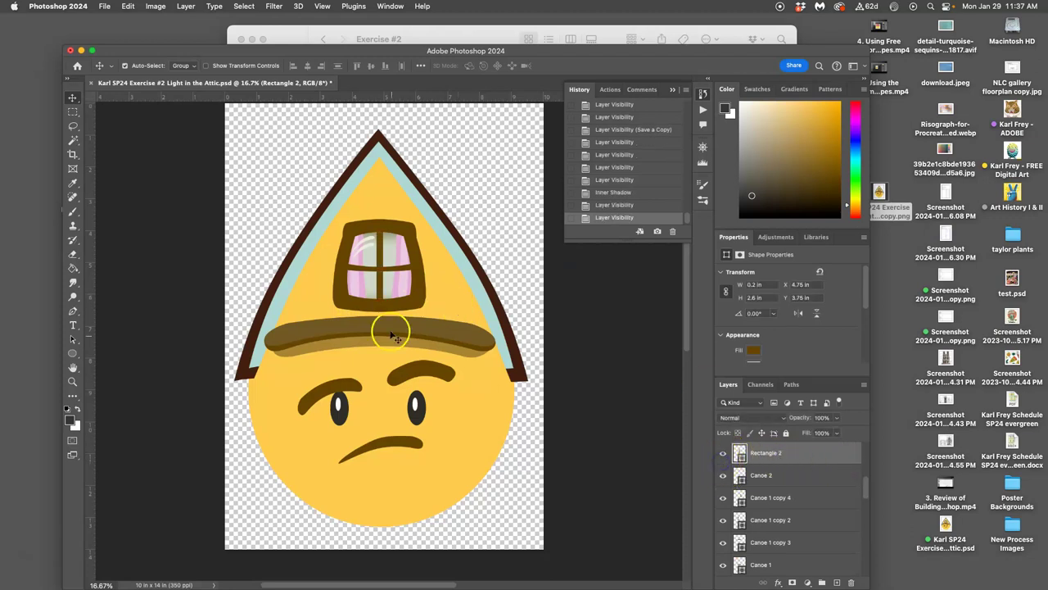
pyautogui.click(392, 301)
pyautogui.click(721, 564)
pyautogui.click(722, 564)
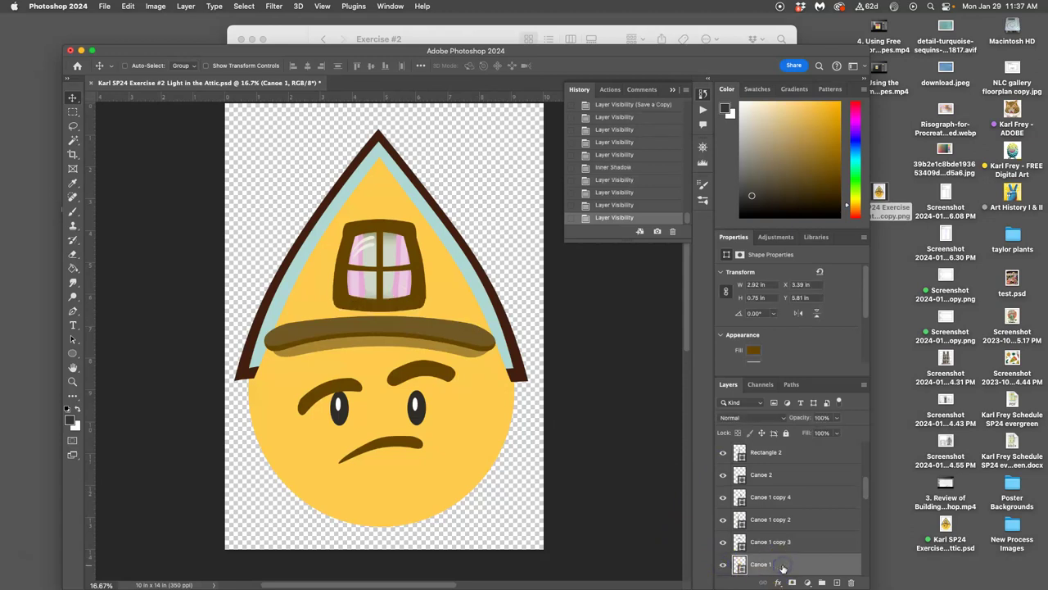
# Move the Canoe 1 sill layer up the stack to directly below Layer 1 copy.
pyautogui.press('super+bracketright')
pyautogui.press('super+bracketright')
pyautogui.press('super+bracketright')
pyautogui.press('super+bracketright')
pyautogui.press('super+bracketright')
pyautogui.press('super+bracketright')
pyautogui.press('super+bracketright')
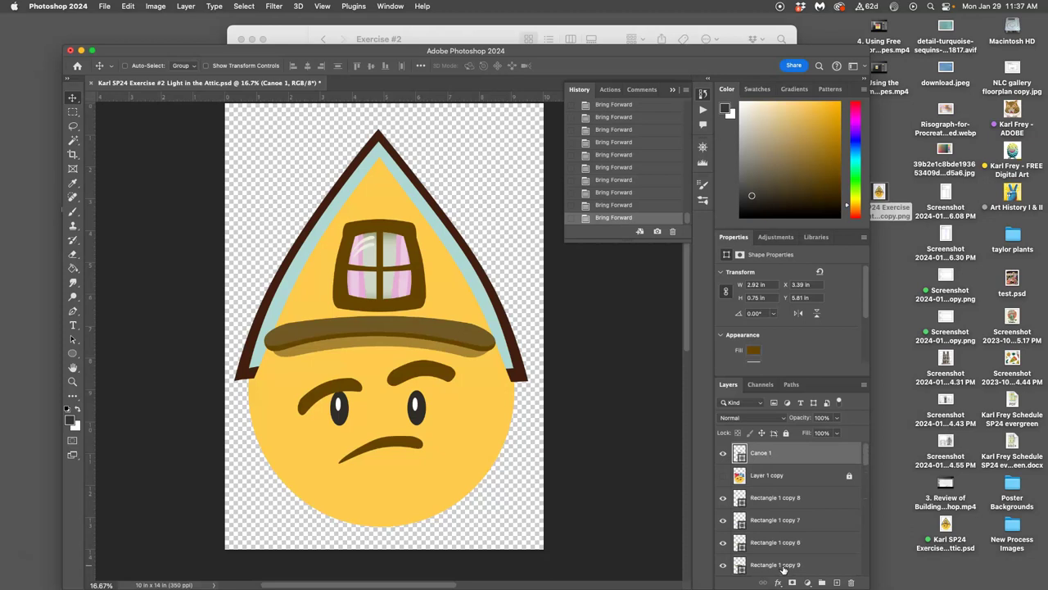
pyautogui.press('super+bracketleft')
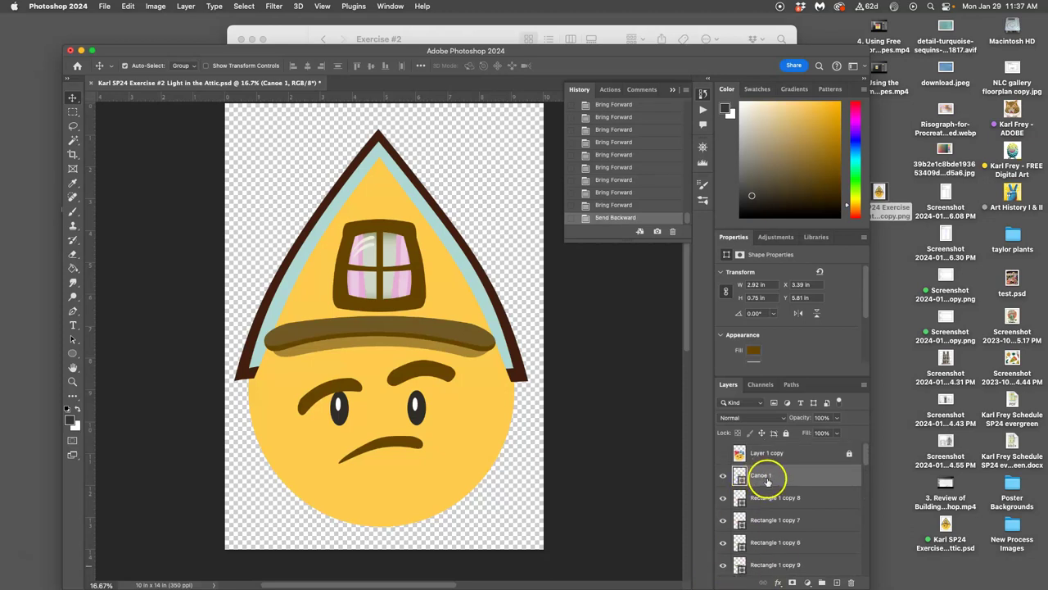
# Add a Drop Shadow effect to the Canoe 1 sill layer, after trying an Inner Glow and switching it off.
pyautogui.doubleClick(806, 478)
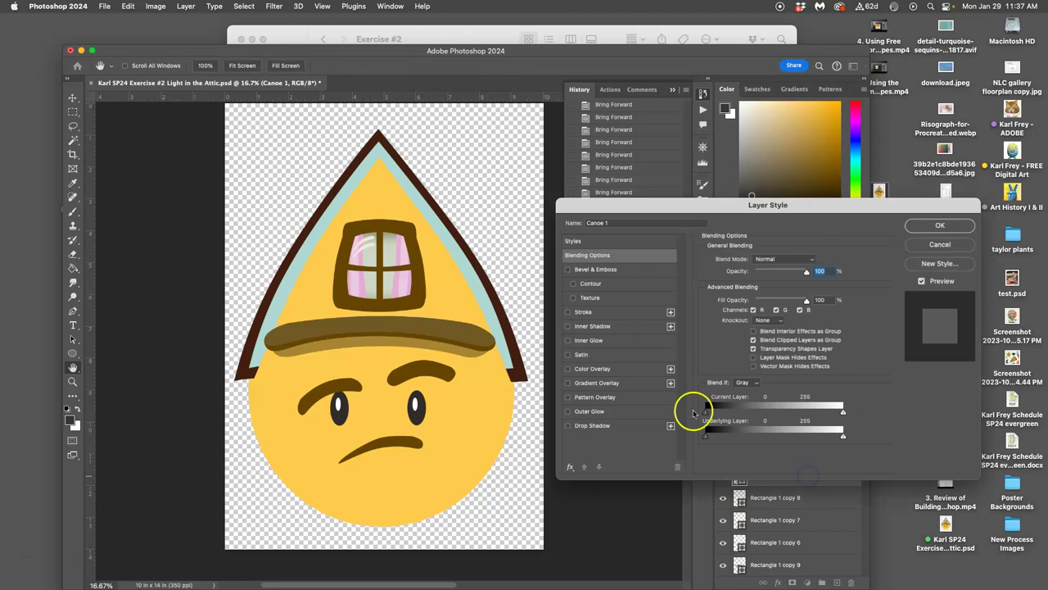
pyautogui.click(567, 341)
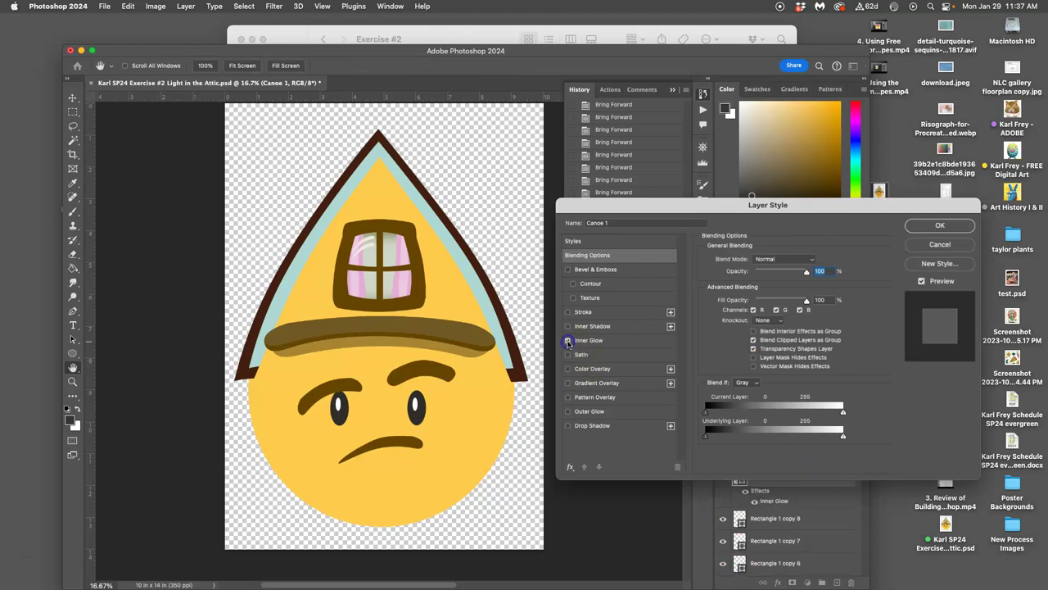
pyautogui.click(583, 342)
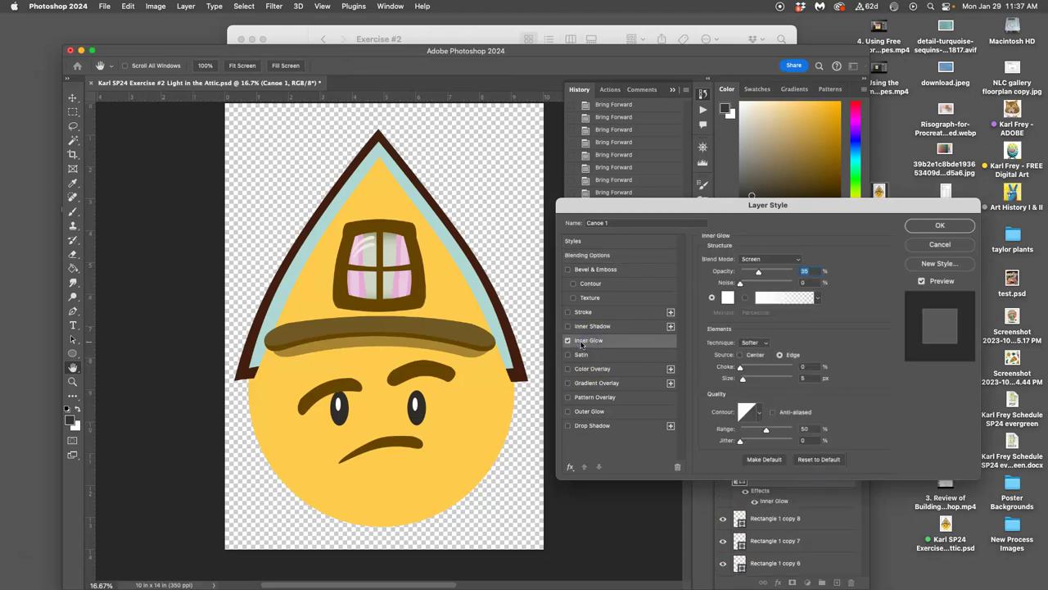
pyautogui.click(567, 341)
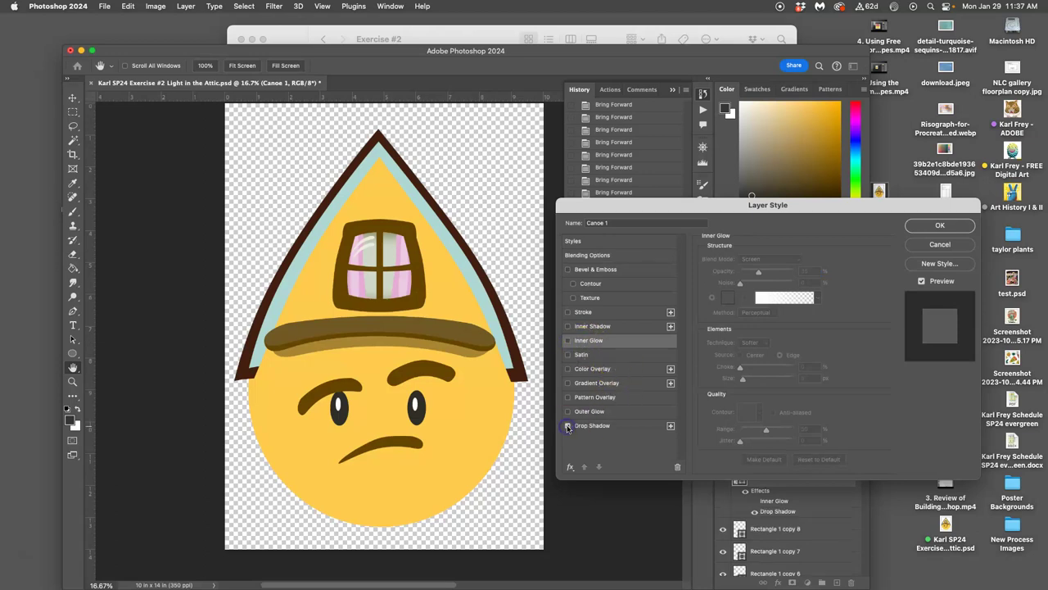
pyautogui.click(600, 427)
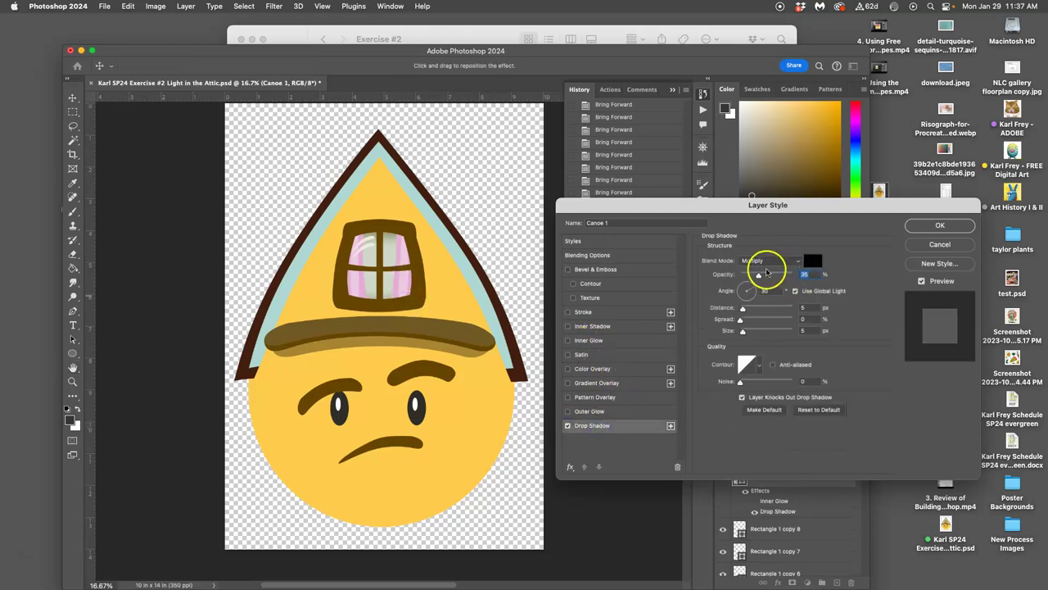
# Set the sill's Drop Shadow to 28% opacity, 90° angle, 32 px distance, 27% spread and 5 px size, and apply it.
pyautogui.moveTo(743, 331); pyautogui.dragTo(755, 331)
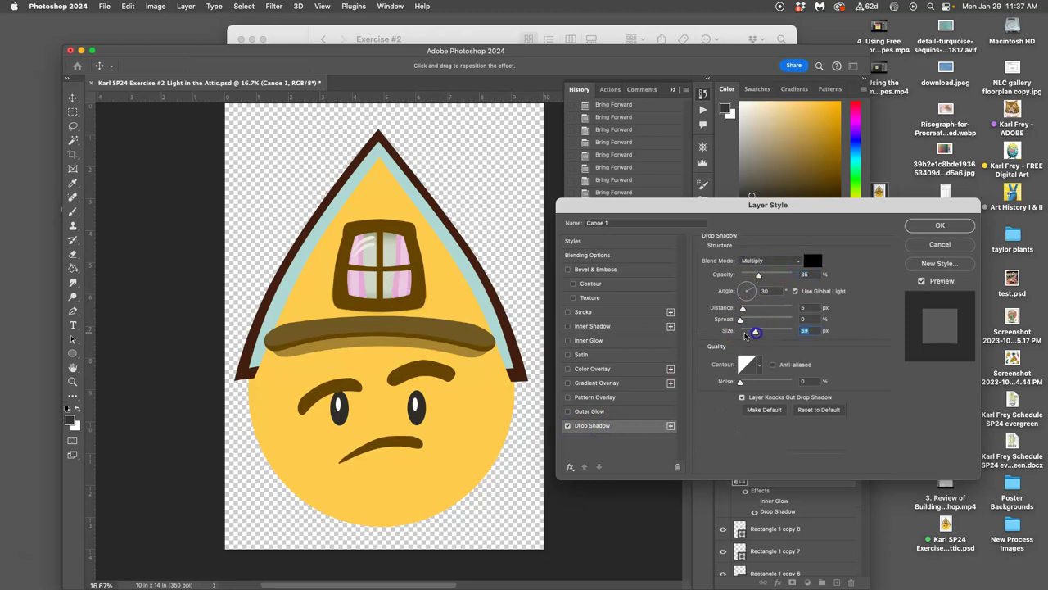
pyautogui.moveTo(761, 275); pyautogui.dragTo(775, 275)
pyautogui.moveTo(740, 319); pyautogui.dragTo(747, 280)
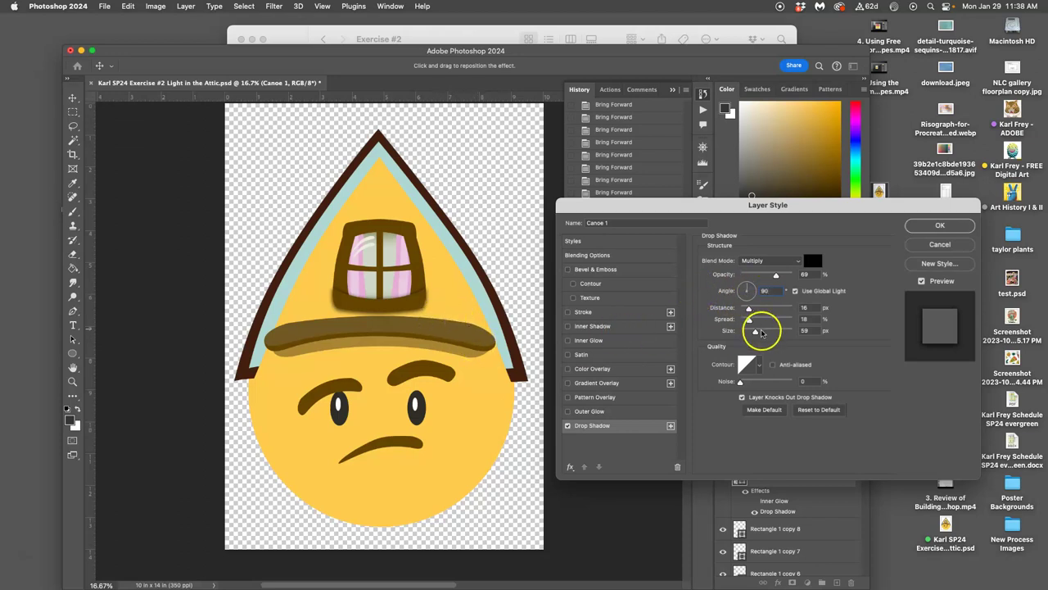
pyautogui.moveTo(757, 333); pyautogui.dragTo(756, 309)
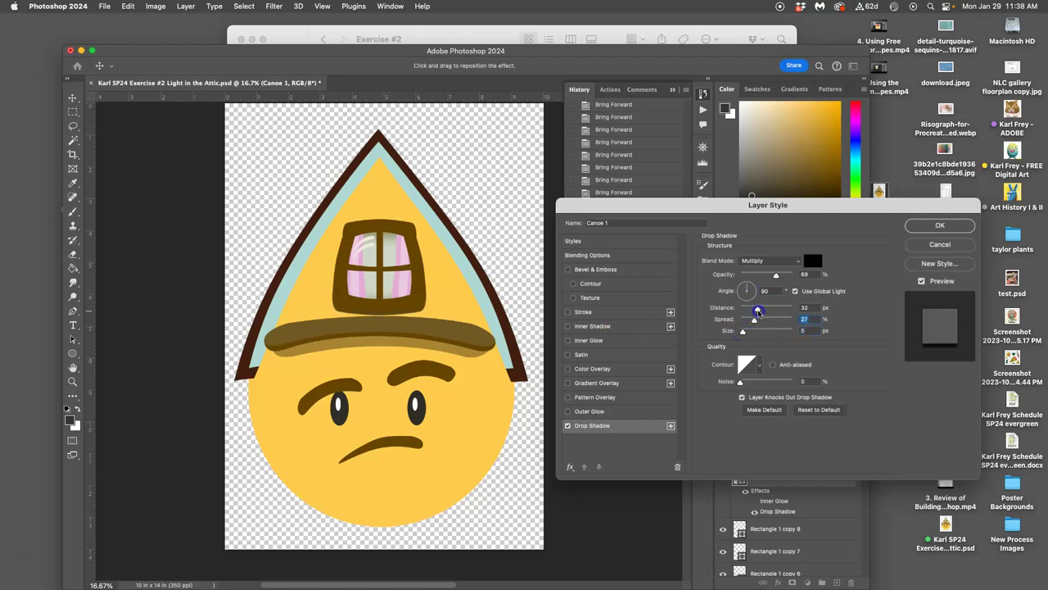
pyautogui.moveTo(775, 274); pyautogui.dragTo(755, 276)
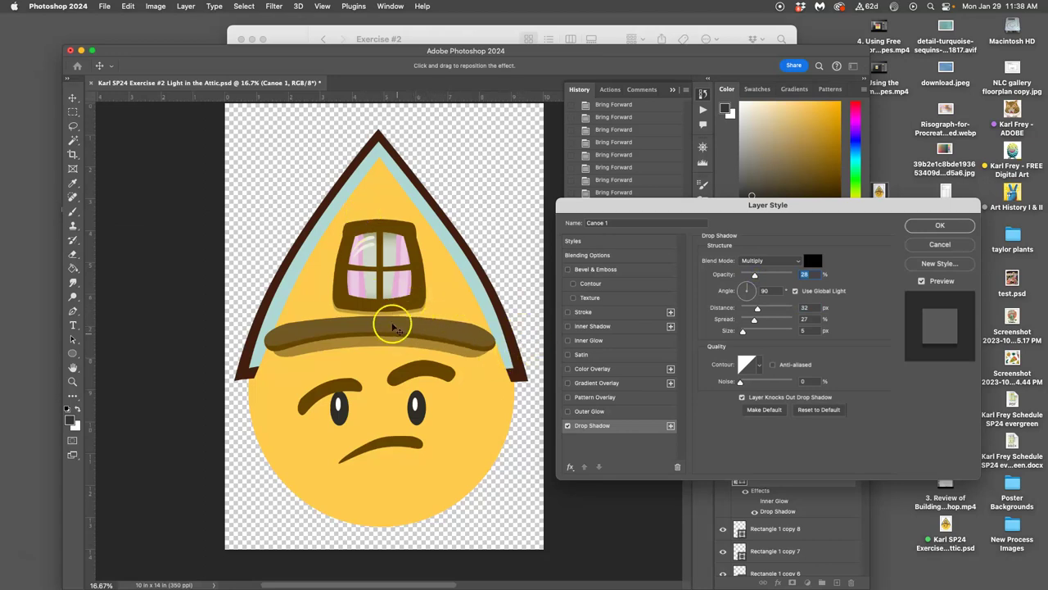
pyautogui.moveTo(8, 508)
pyautogui.moveTo(471, 266); pyautogui.dragTo(464, 265)
pyautogui.click(960, 225)
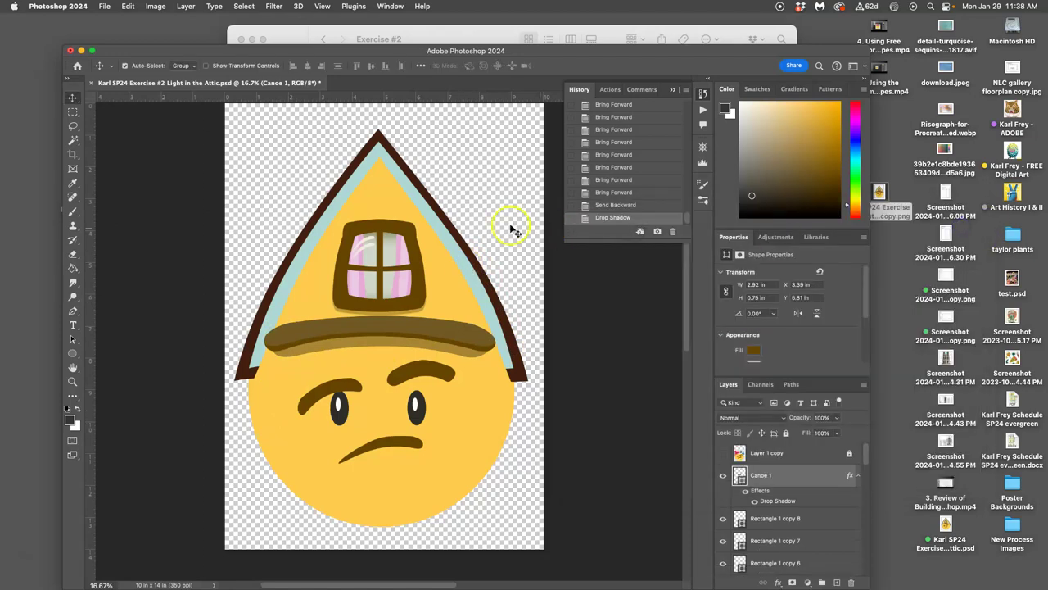
# Apply a Gradient Overlay to the light-blue roof layer, Triangle 1, using the first gradient in the Basics presets.
pyautogui.click(434, 222)
pyautogui.doubleClick(807, 568)
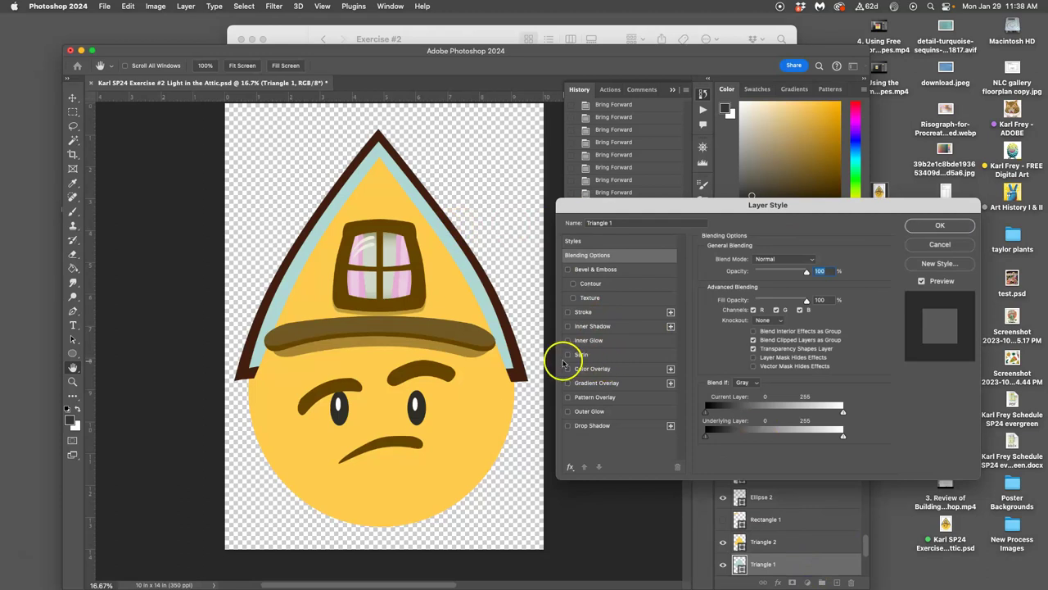
pyautogui.click(568, 384)
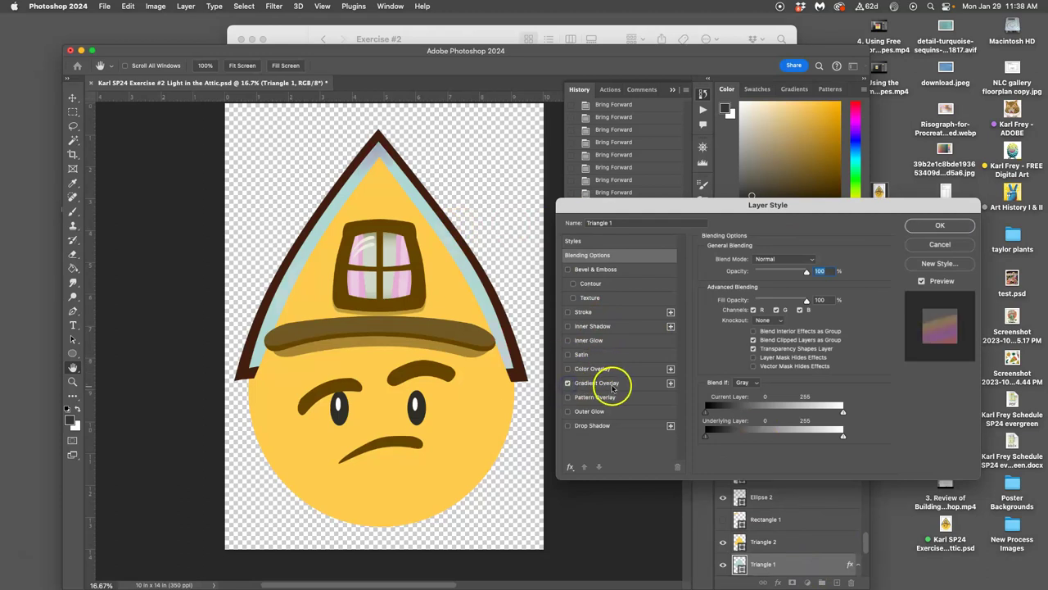
pyautogui.click(615, 386)
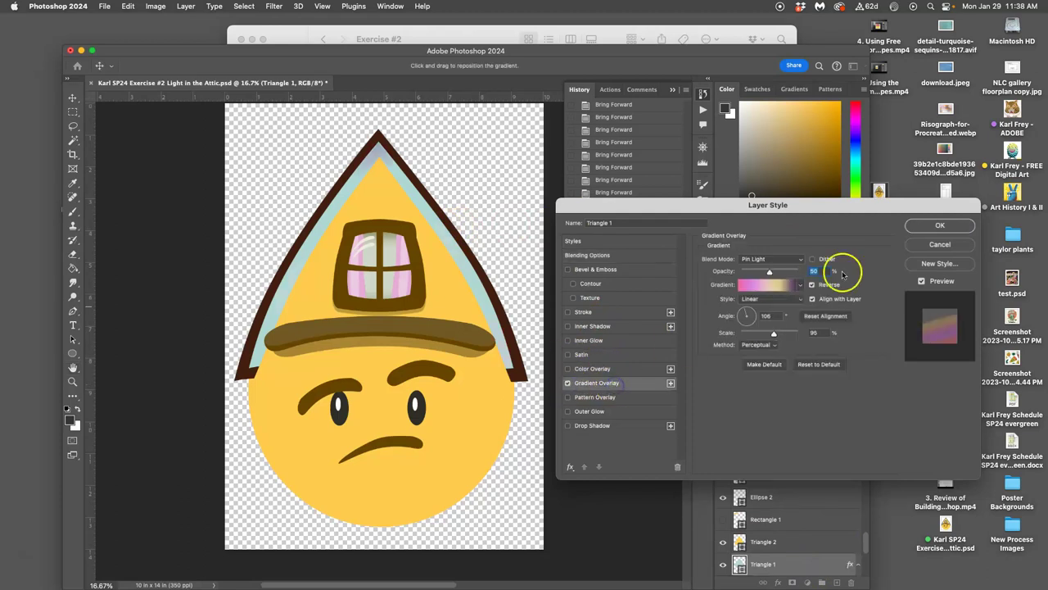
pyautogui.click(796, 285)
pyautogui.click(709, 306)
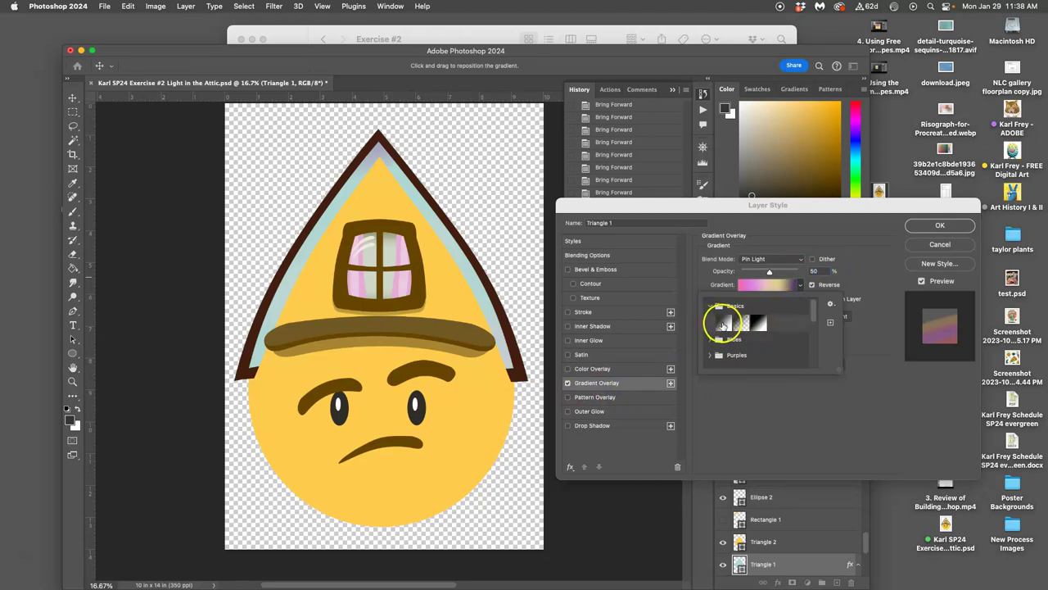
pyautogui.click(723, 322)
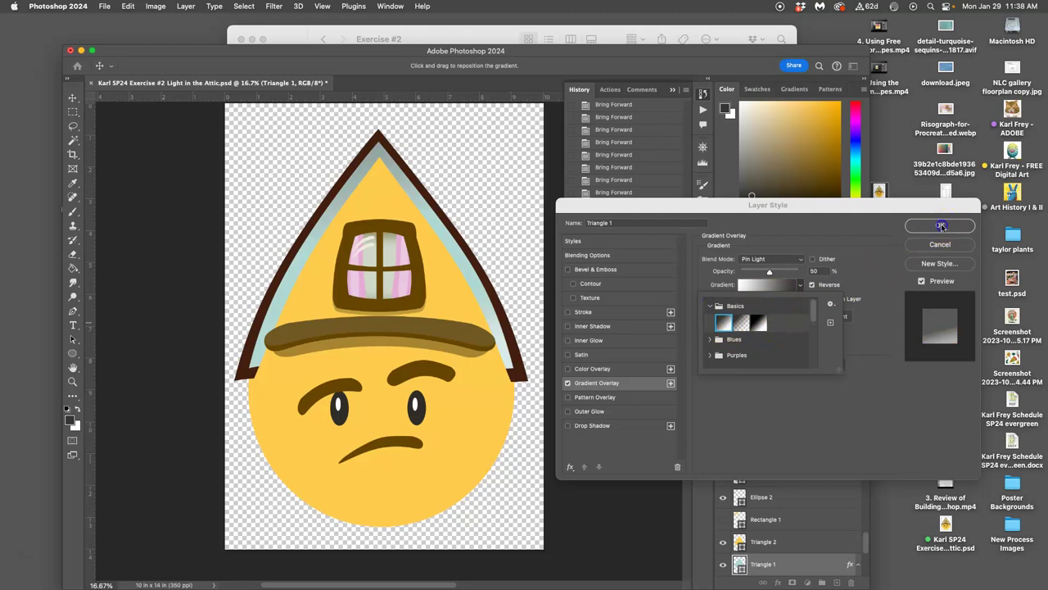
pyautogui.click(940, 225)
# Compare the light-blue roof with the Triangle 1 layer effects switched off and on again.
pyautogui.scroll(2, 778, 540)
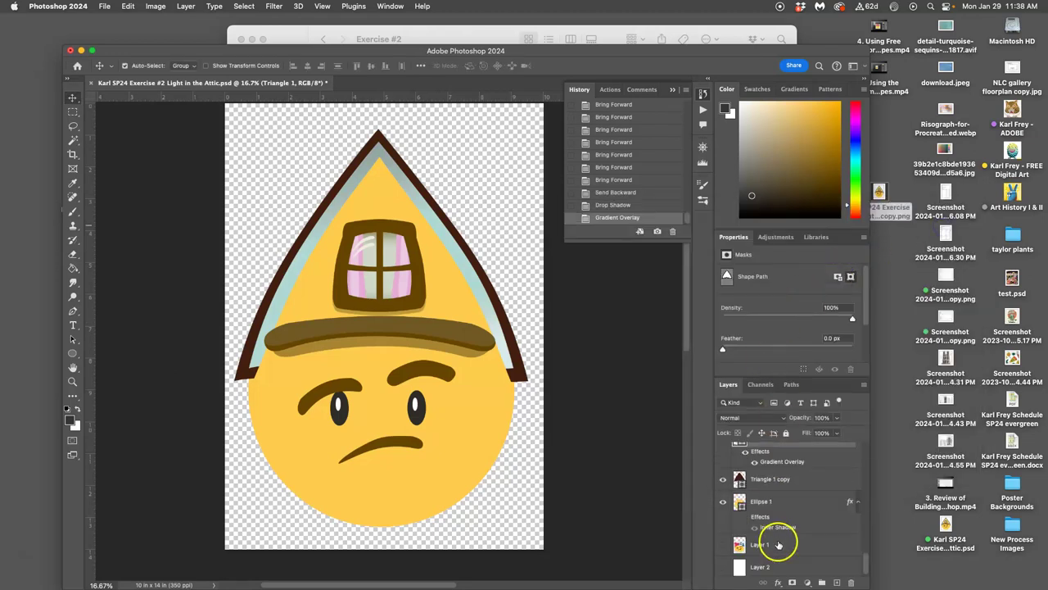
pyautogui.scroll(-4, 774, 523)
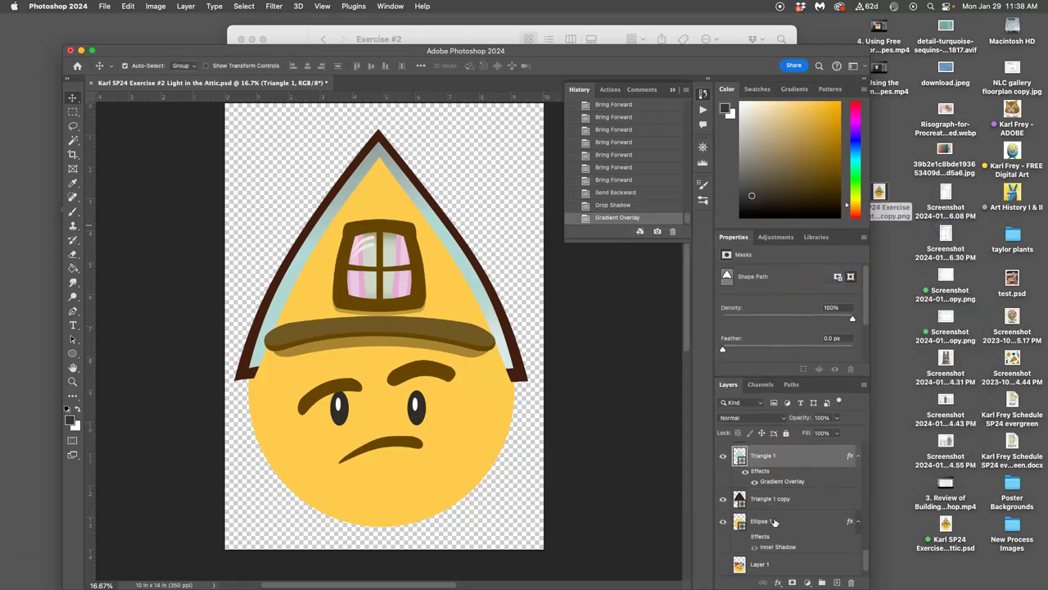
pyautogui.click(744, 472)
pyautogui.click(744, 472)
# Set Triangle 1's Gradient Overlay to 80% opacity, a 90° angle and 59% scale.
pyautogui.doubleClick(779, 481)
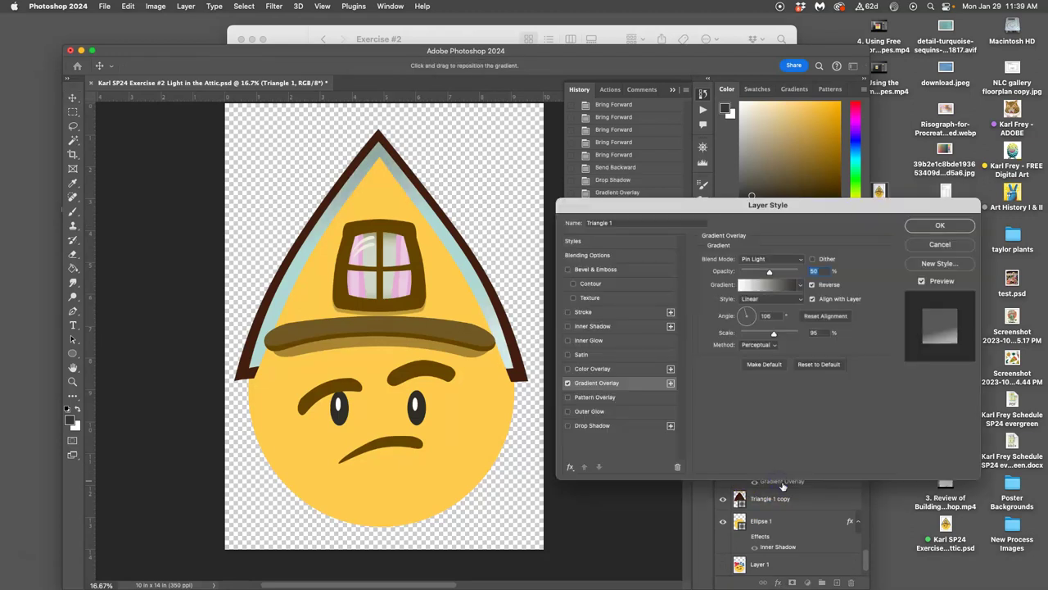
pyautogui.moveTo(768, 273); pyautogui.dragTo(784, 273)
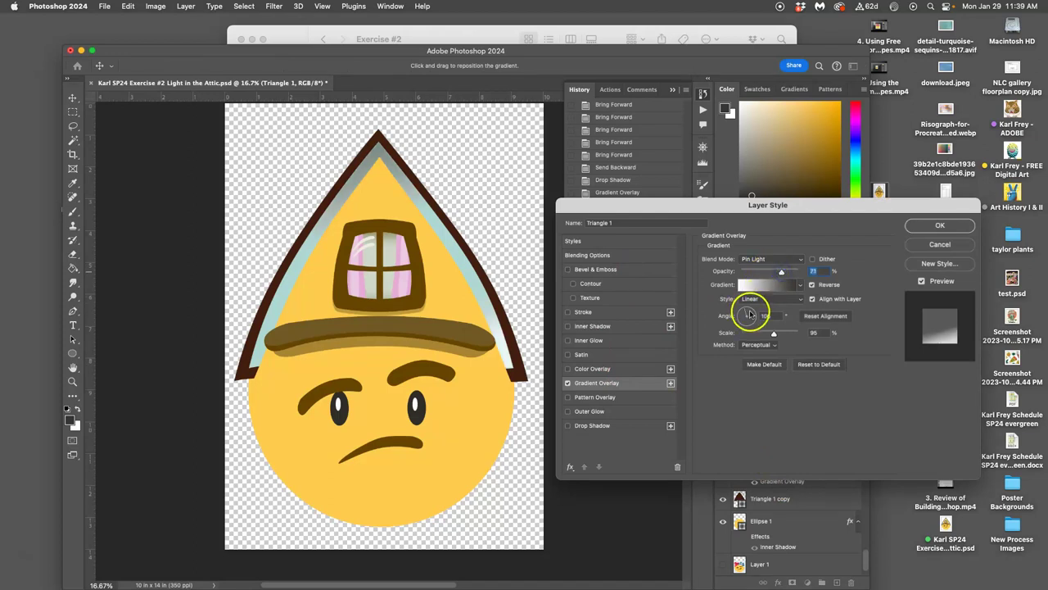
pyautogui.moveTo(746, 316); pyautogui.dragTo(748, 312)
pyautogui.click(768, 316)
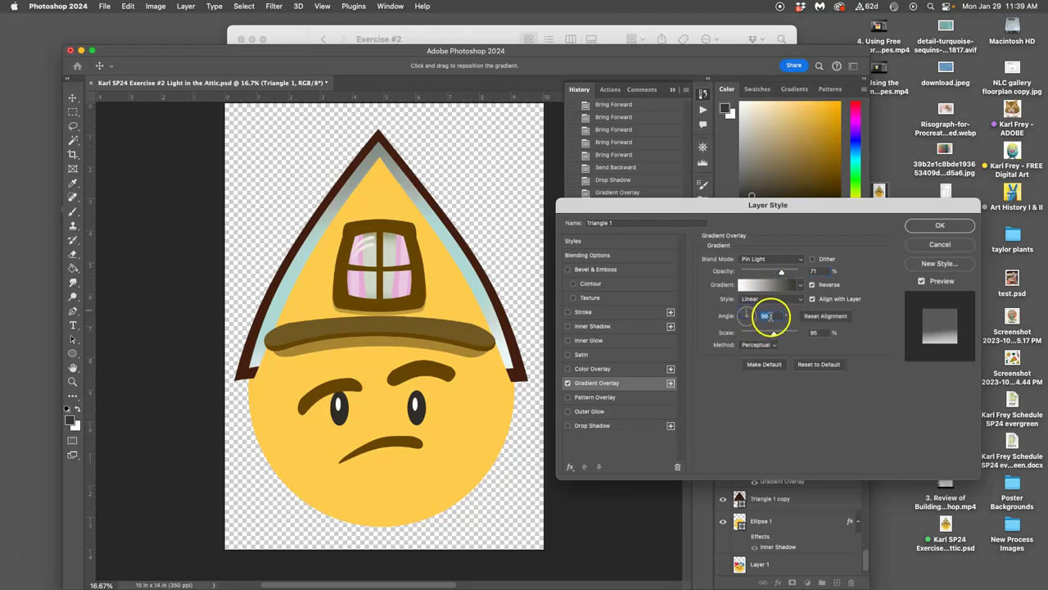
pyautogui.write('90')
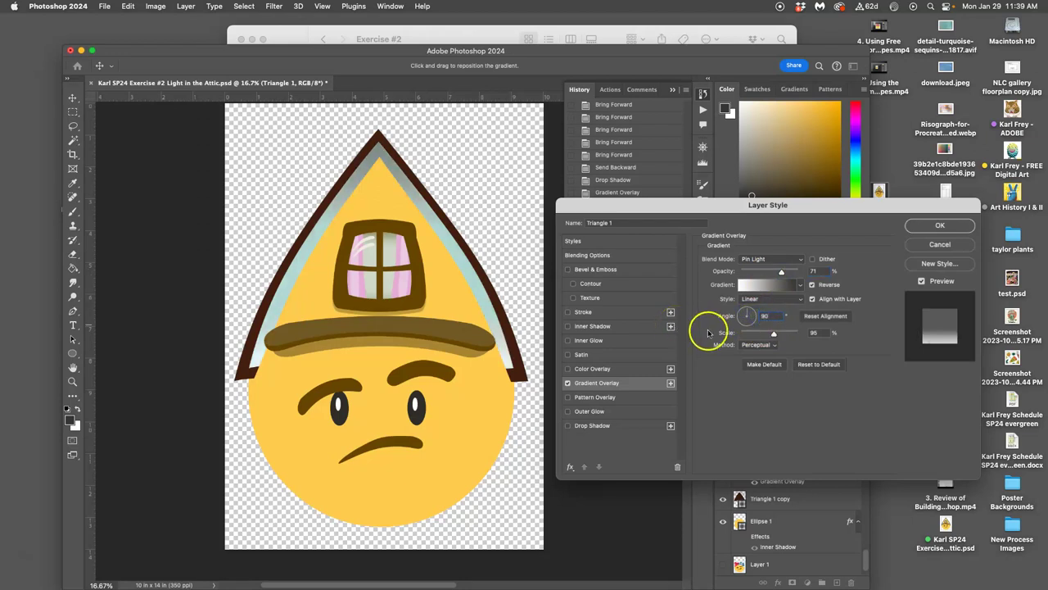
pyautogui.moveTo(773, 333); pyautogui.dragTo(758, 334)
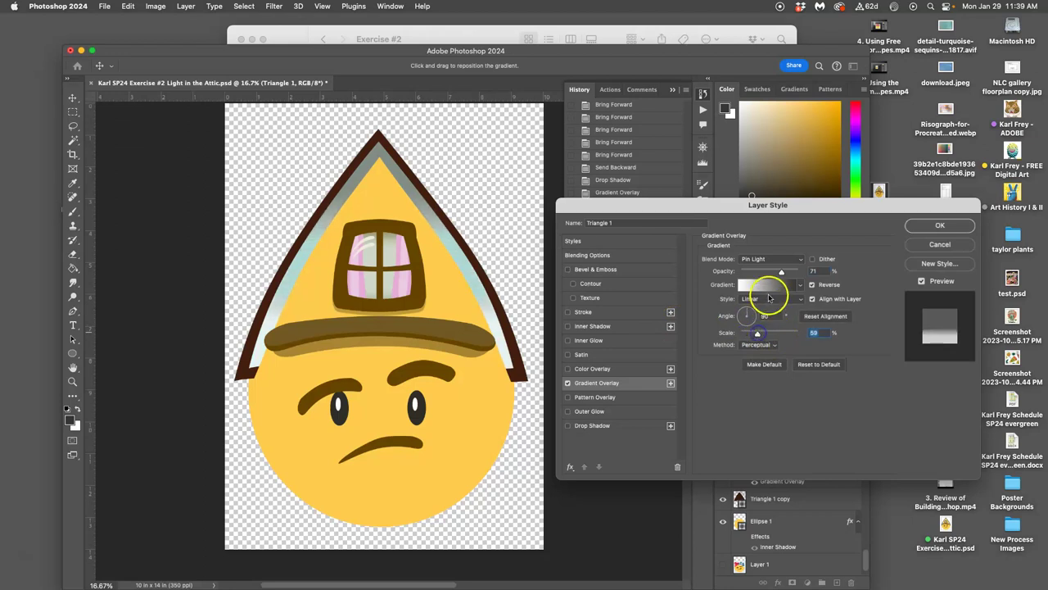
pyautogui.moveTo(787, 274); pyautogui.dragTo(791, 274)
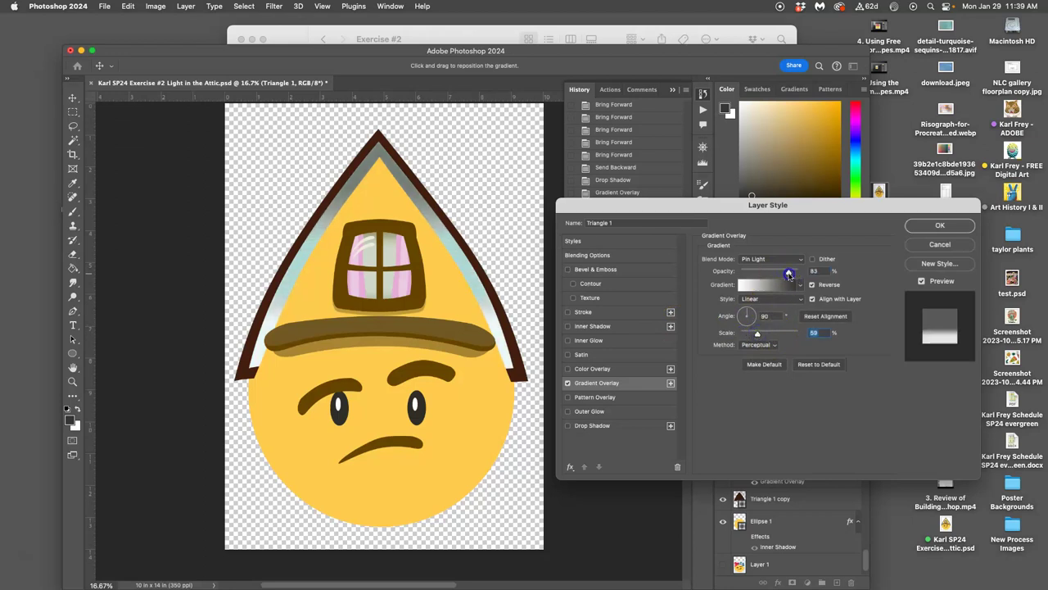
# Change the Gradient Overlay's blend mode to Multiply after trying Overlay, and set its opacity to 58%.
pyautogui.click(782, 260)
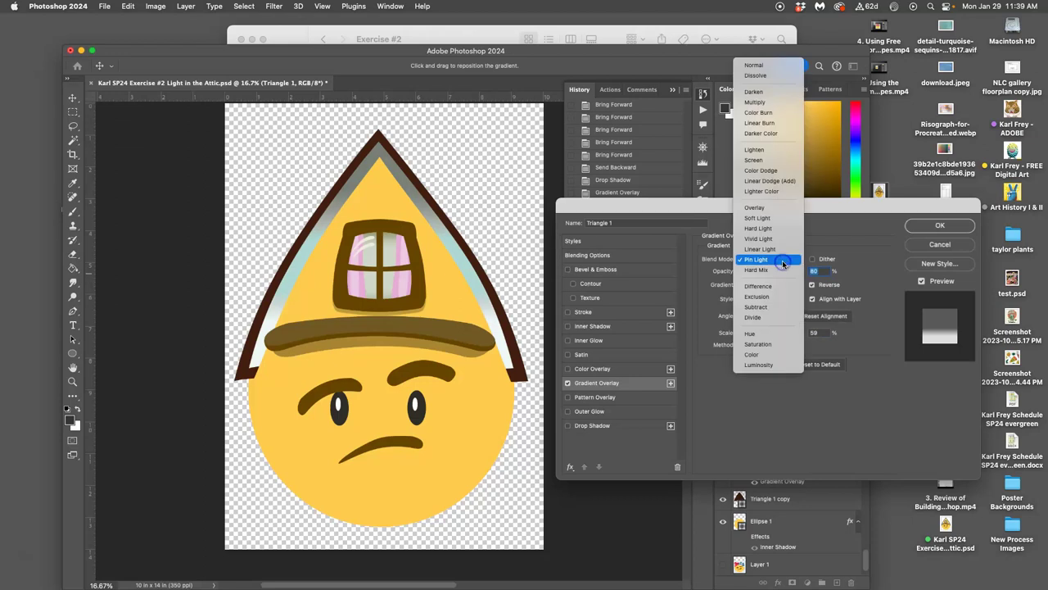
pyautogui.click(761, 211)
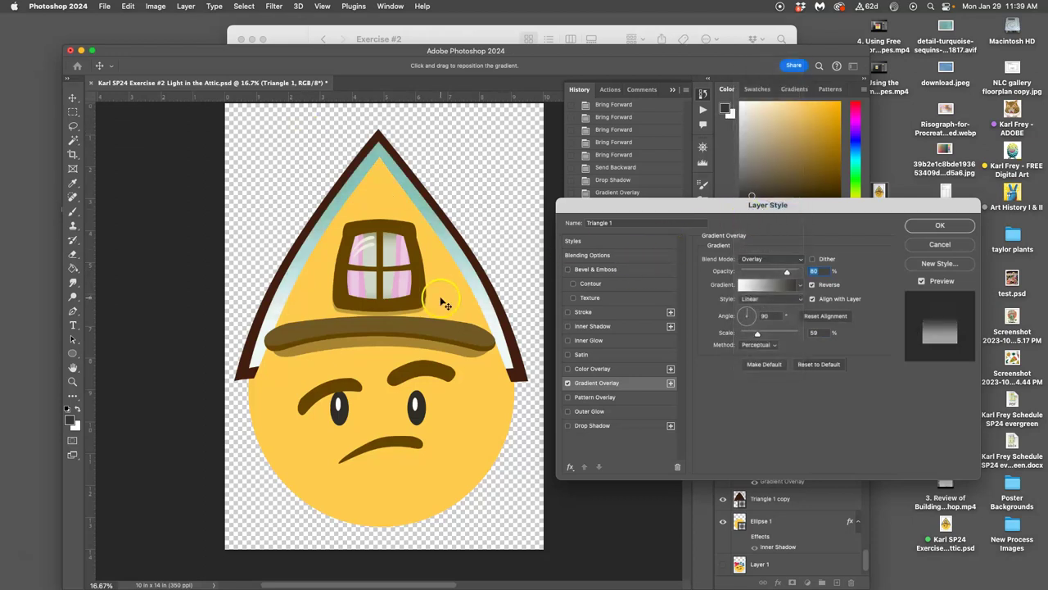
pyautogui.click(785, 262)
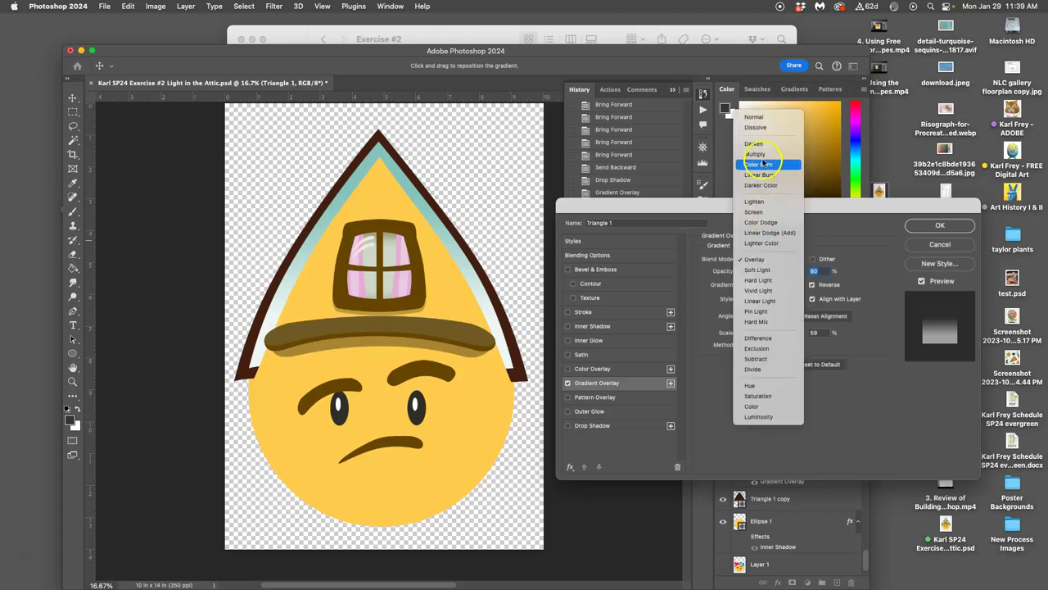
pyautogui.click(762, 159)
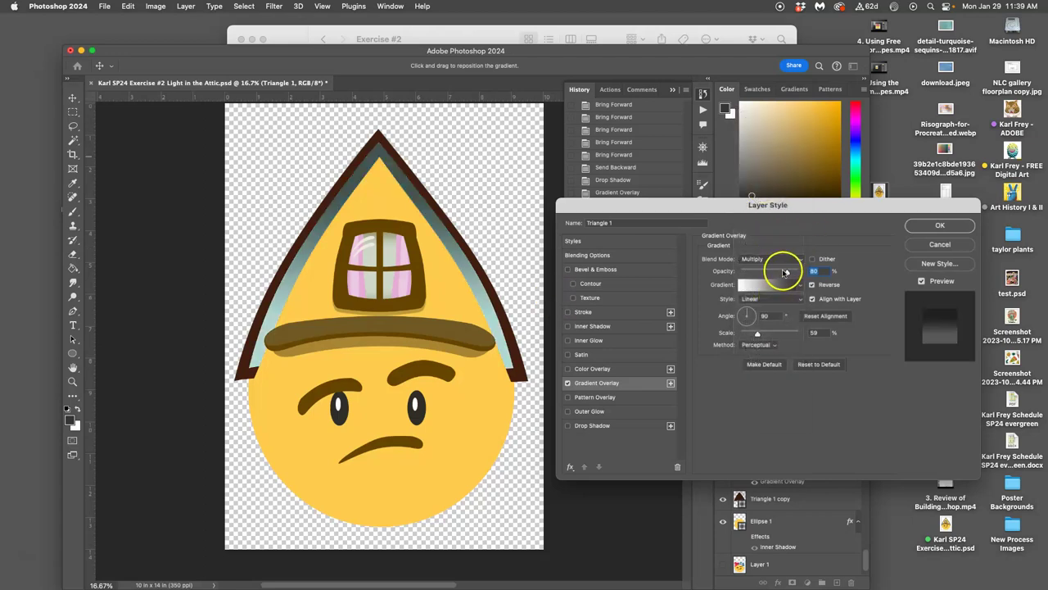
pyautogui.moveTo(785, 271)
pyautogui.mouseDown()
pyautogui.moveTo(770, 273)
pyautogui.moveTo(781, 273)
pyautogui.mouseUp()
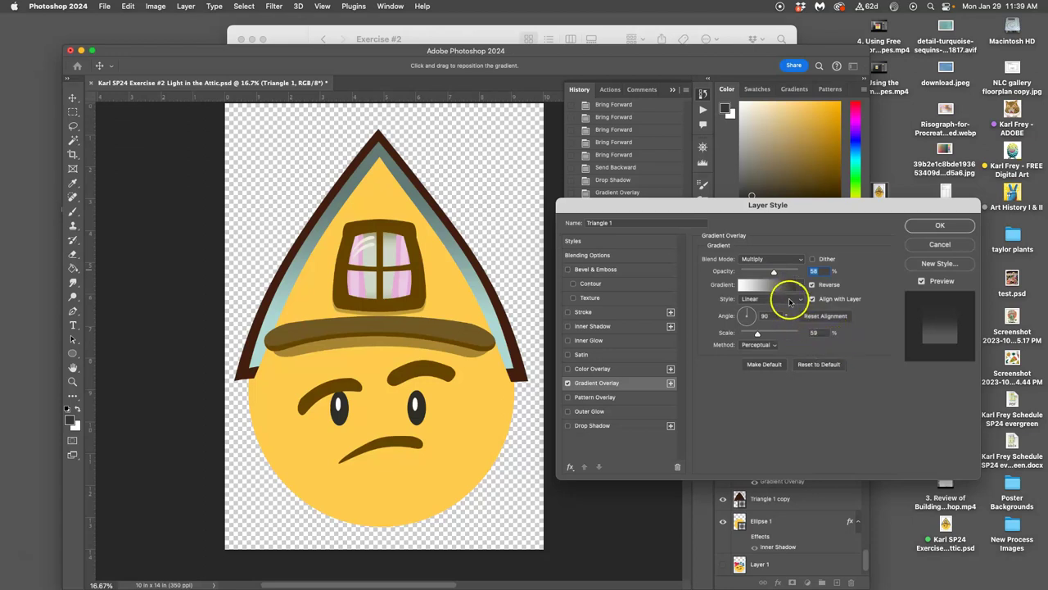
# Try the Dissolve blend mode on the roof gradient, return it to Multiply, and apply the Gradient Overlay.
pyautogui.click(766, 259)
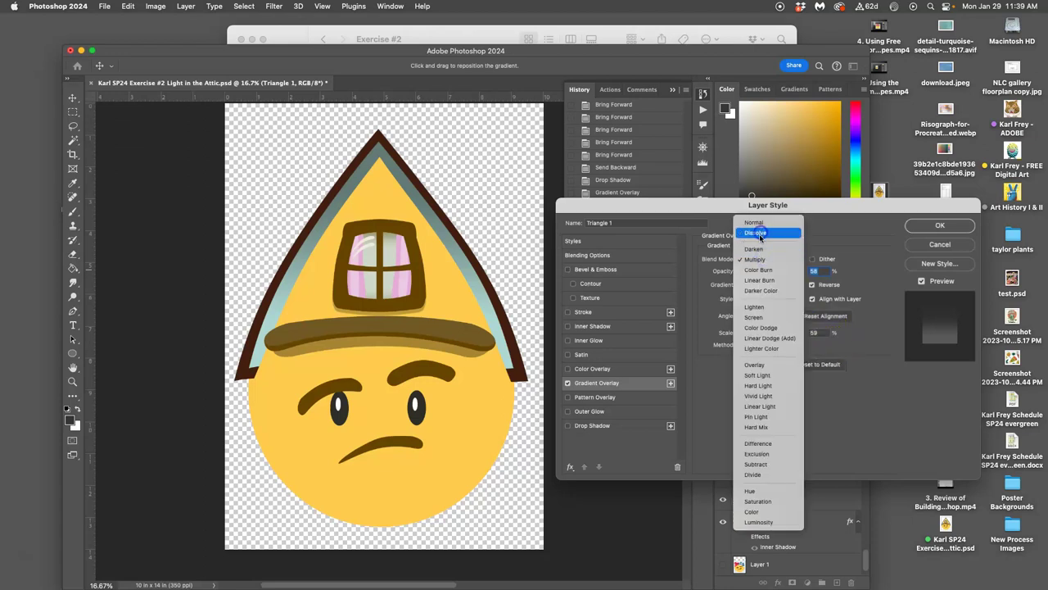
pyautogui.click(757, 233)
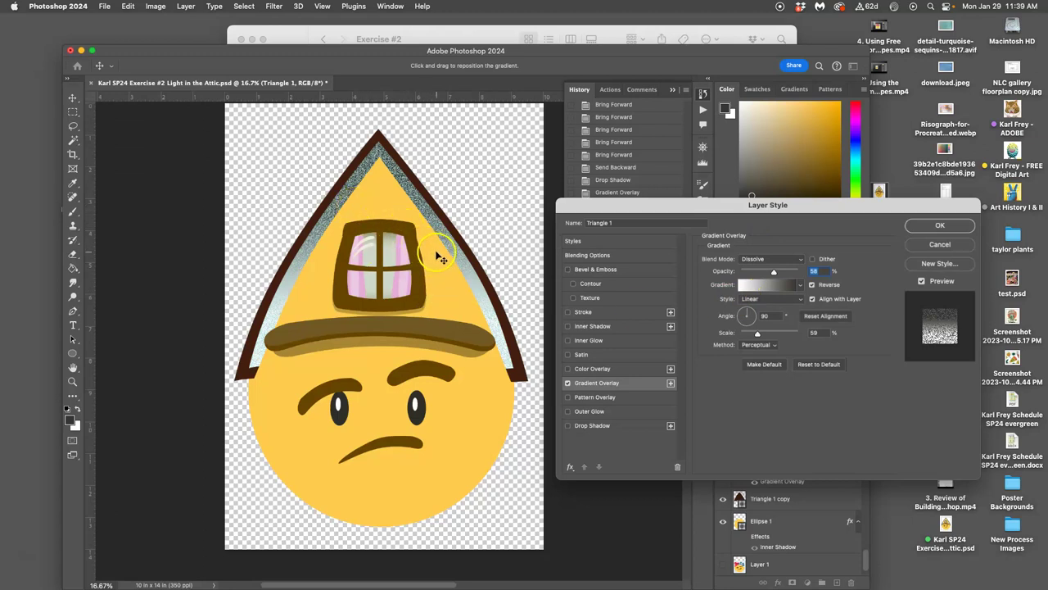
pyautogui.click(763, 260)
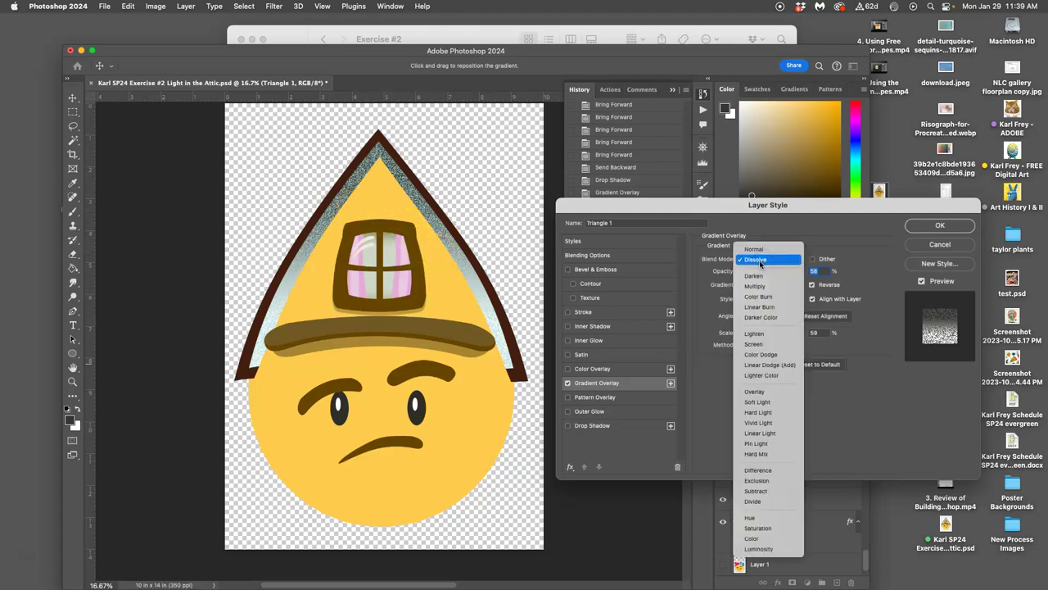
pyautogui.click(755, 286)
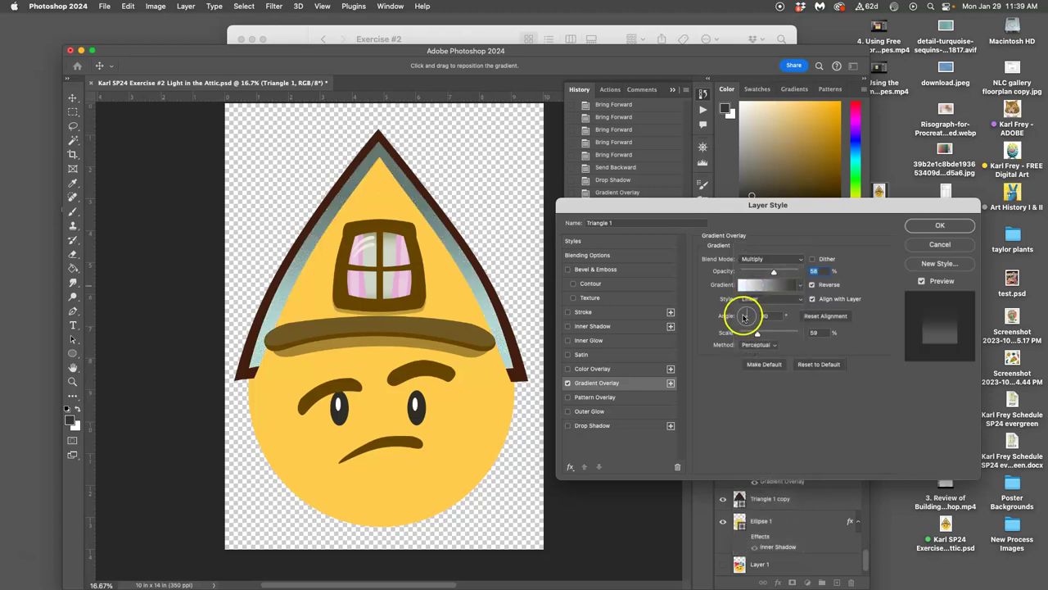
pyautogui.click(924, 226)
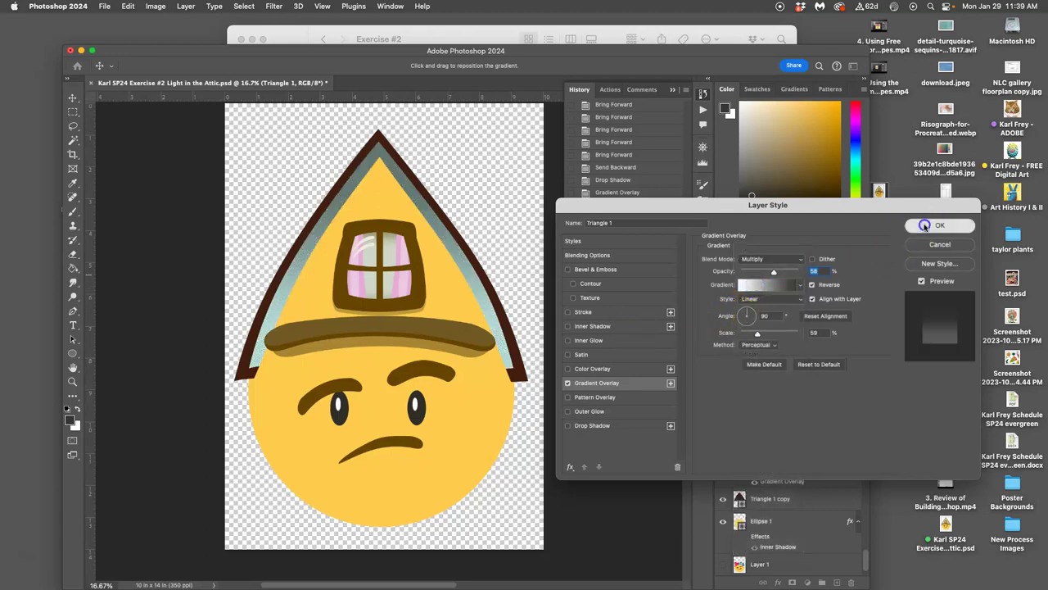
# Switch the layer effects of the yellow face, Ellipse 1, back on and open its Inner Shadow settings.
pyautogui.click(456, 445)
pyautogui.click(723, 525)
pyautogui.click(723, 524)
pyautogui.doubleClick(768, 533)
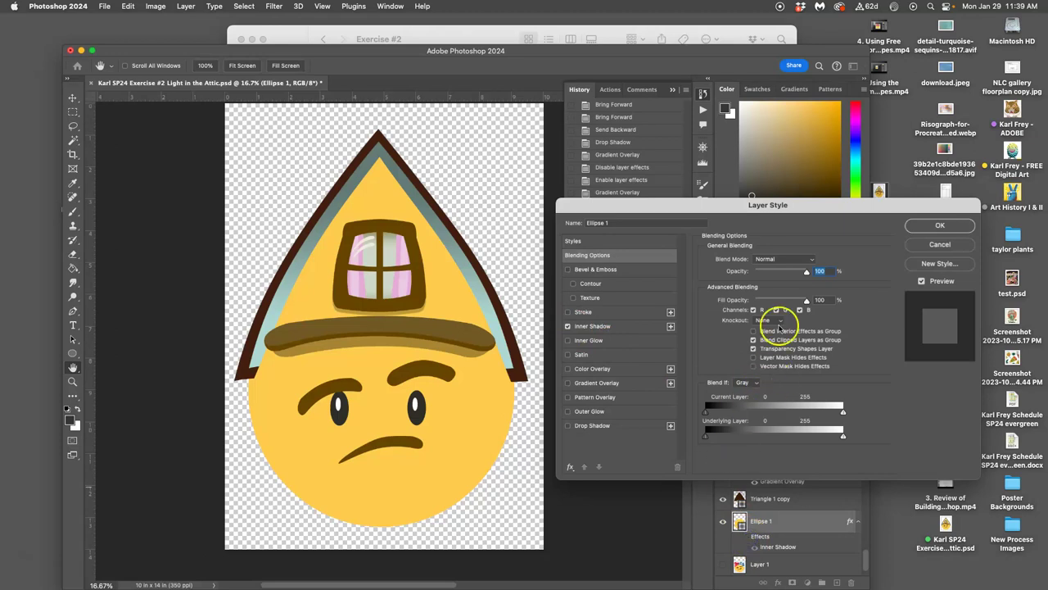
pyautogui.click(940, 225)
pyautogui.click(743, 537)
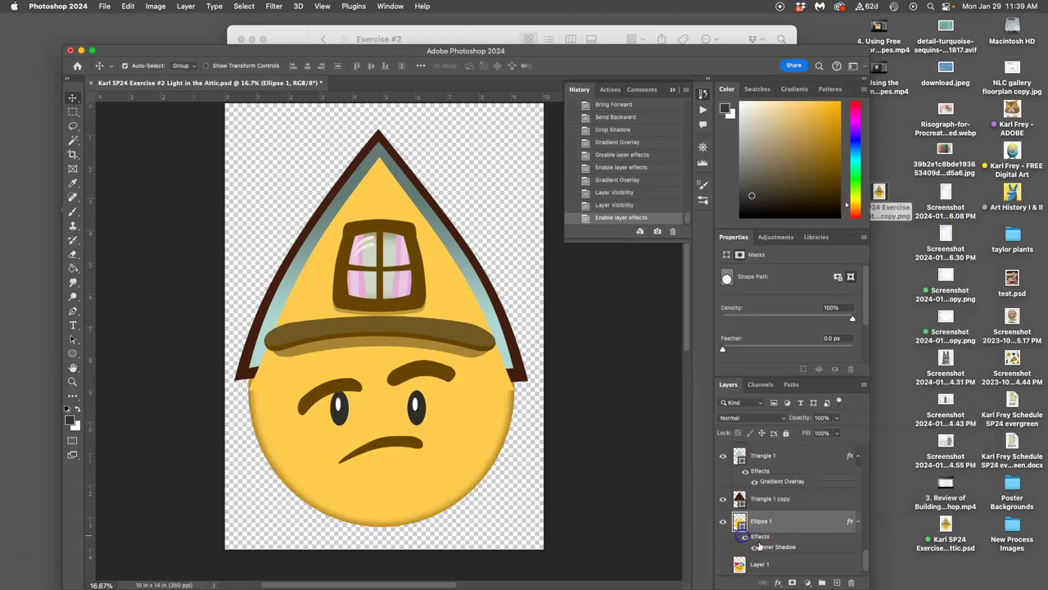
pyautogui.doubleClick(767, 546)
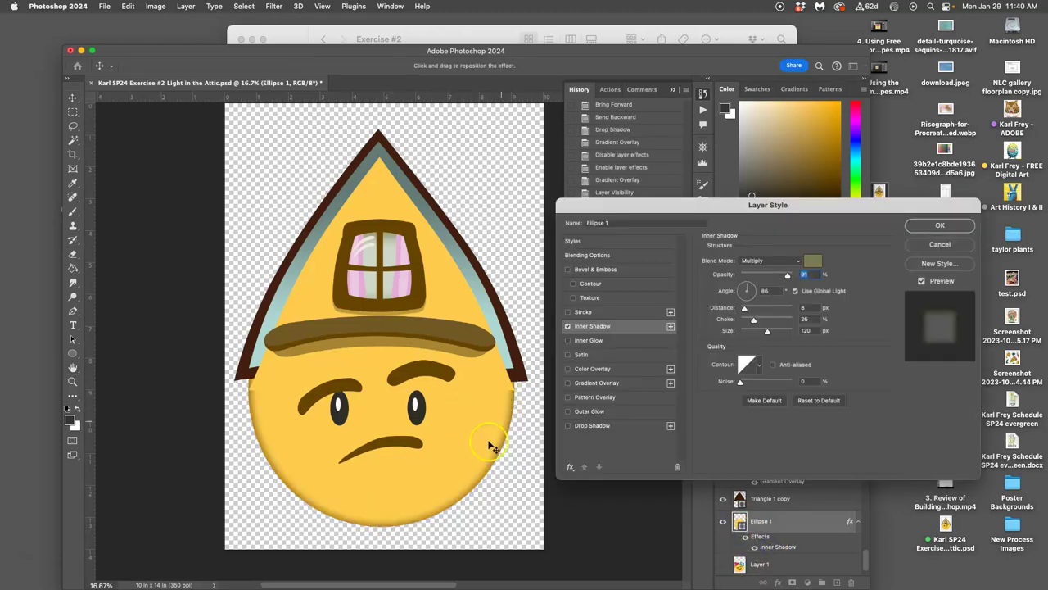